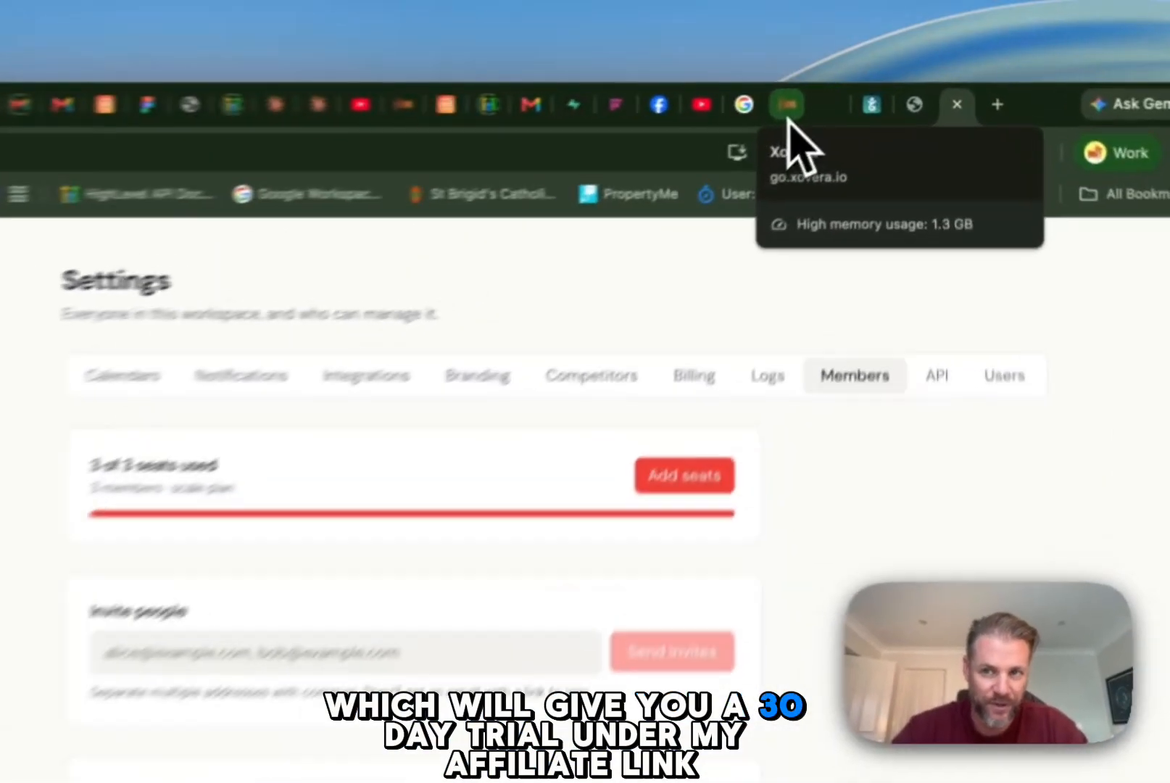
Step: Switch to the Xovera CRM, open its automations and create a new blank workflow
{"action": "left_click", "coordinate": [861, 100]}
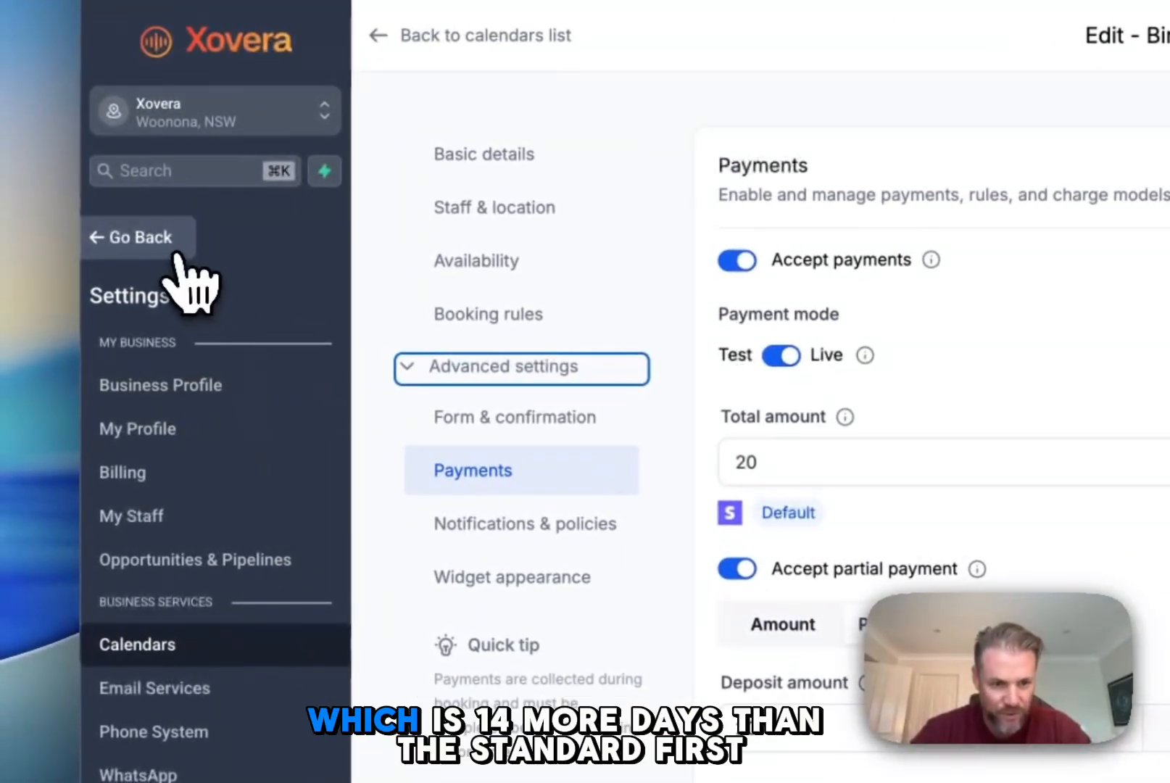
{"action": "left_click", "coordinate": [178, 250]}
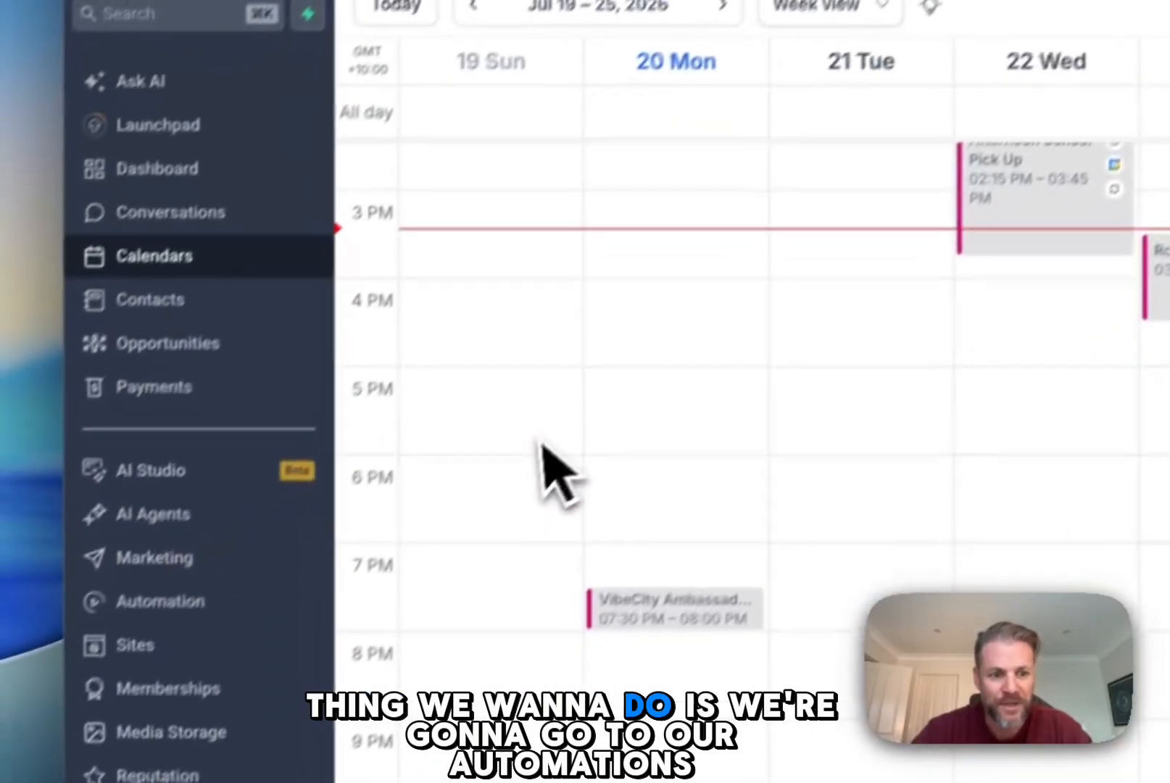
{"action": "left_click", "coordinate": [232, 606]}
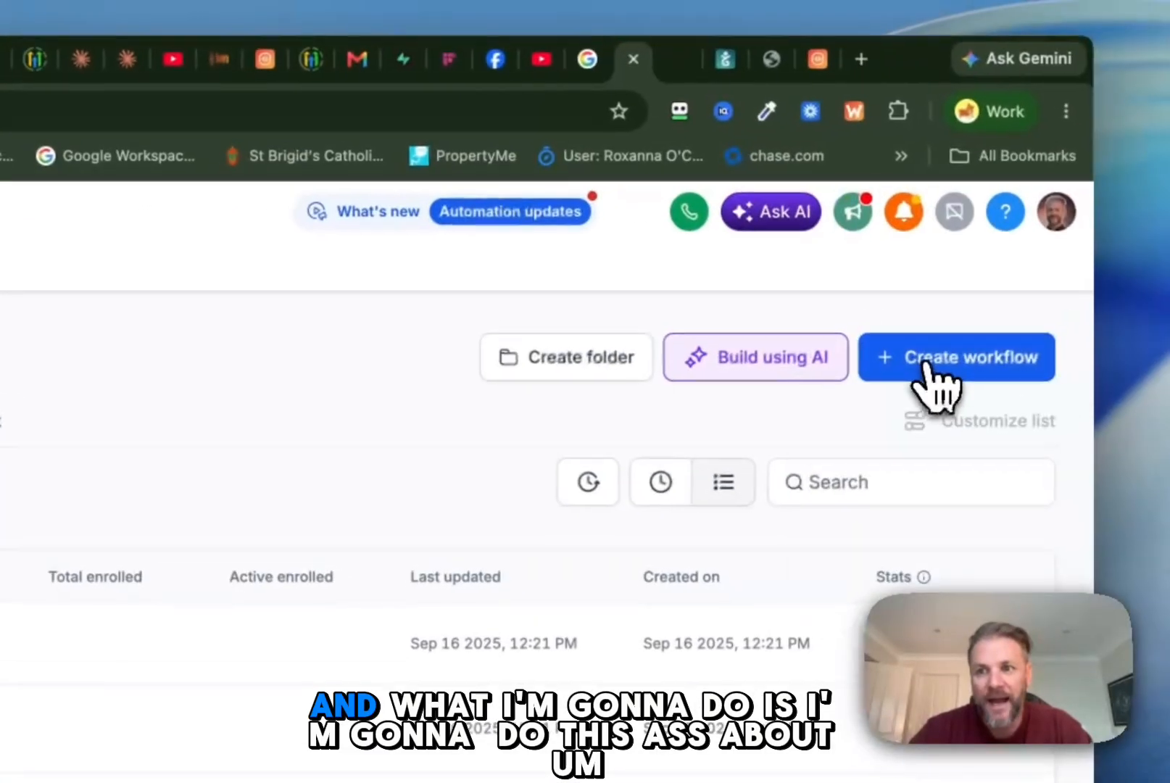
{"action": "left_click", "coordinate": [932, 366]}
{"action": "left_click", "coordinate": [892, 403]}
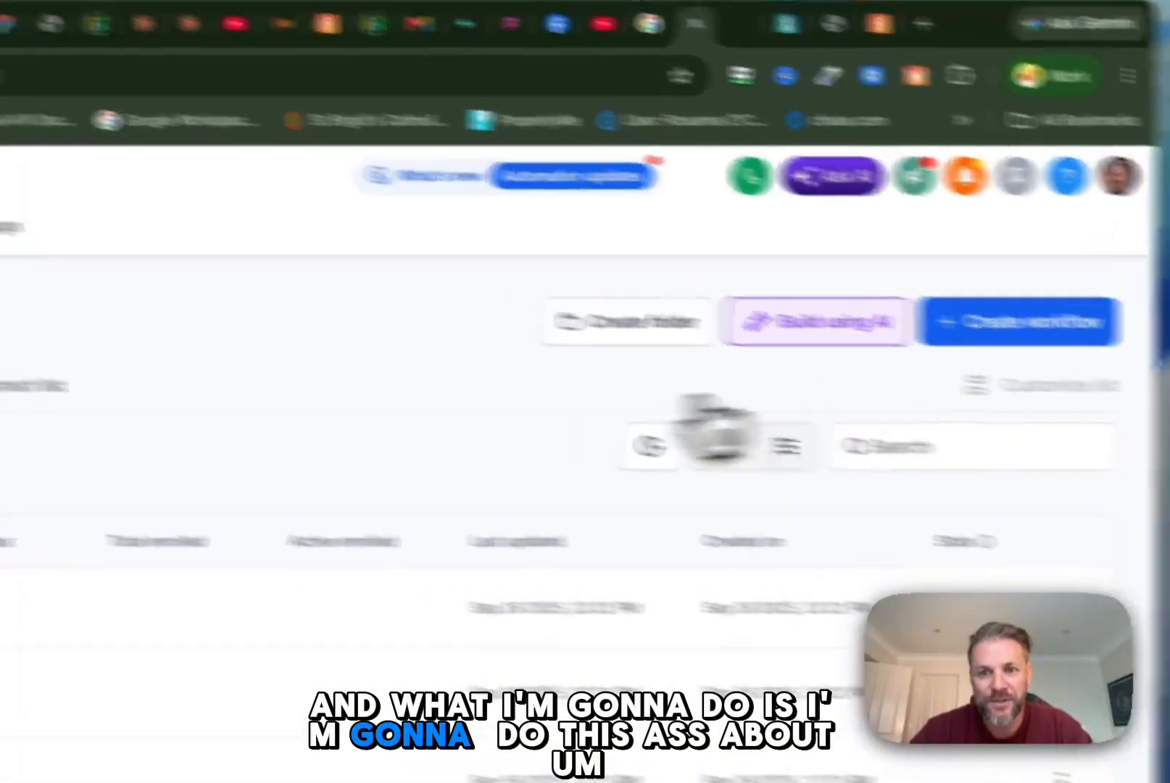
Step: Rename the new workflow as "Review Automation"
{"action": "left_click", "coordinate": [354, 225]}
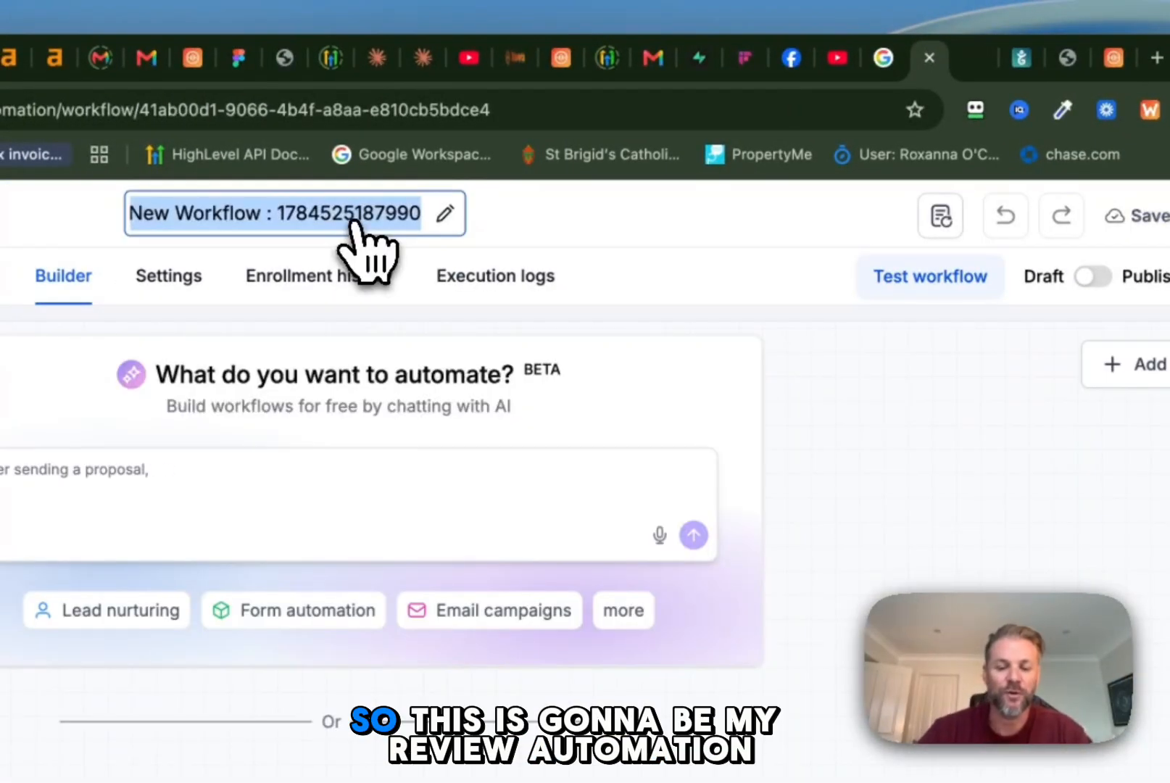
{"action": "type", "text": "Review Aut"}
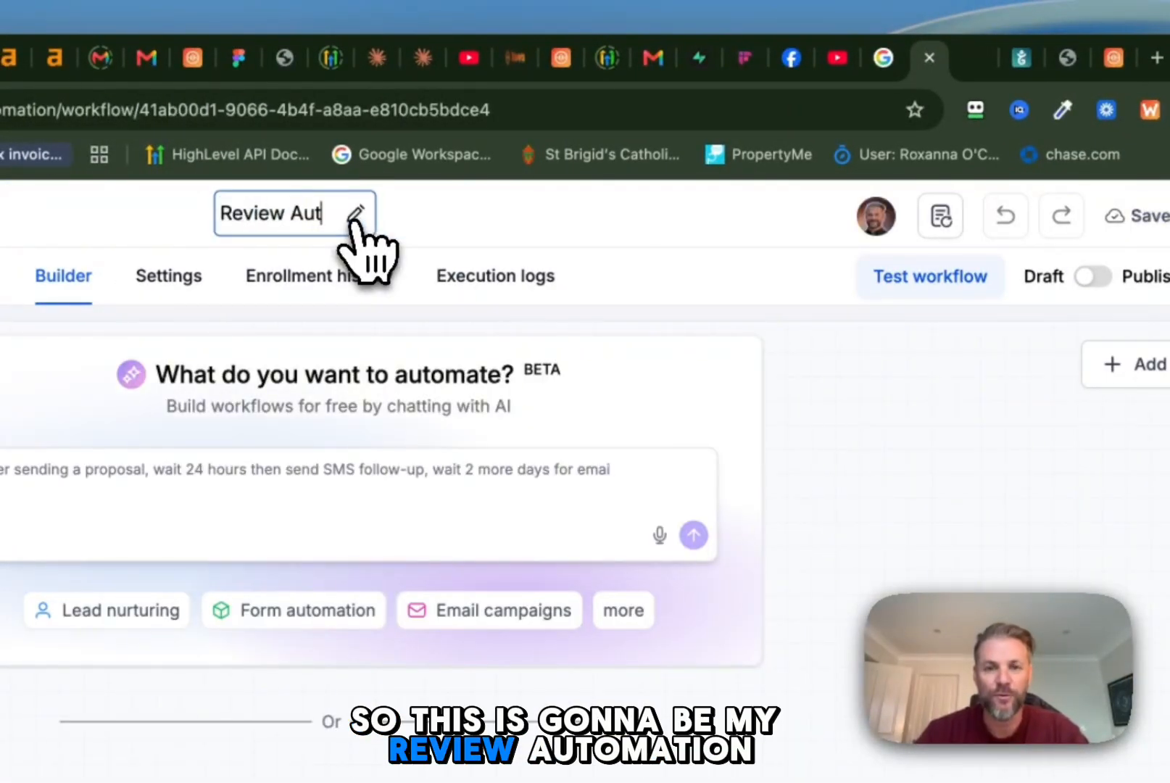
{"action": "type", "text": "omation"}
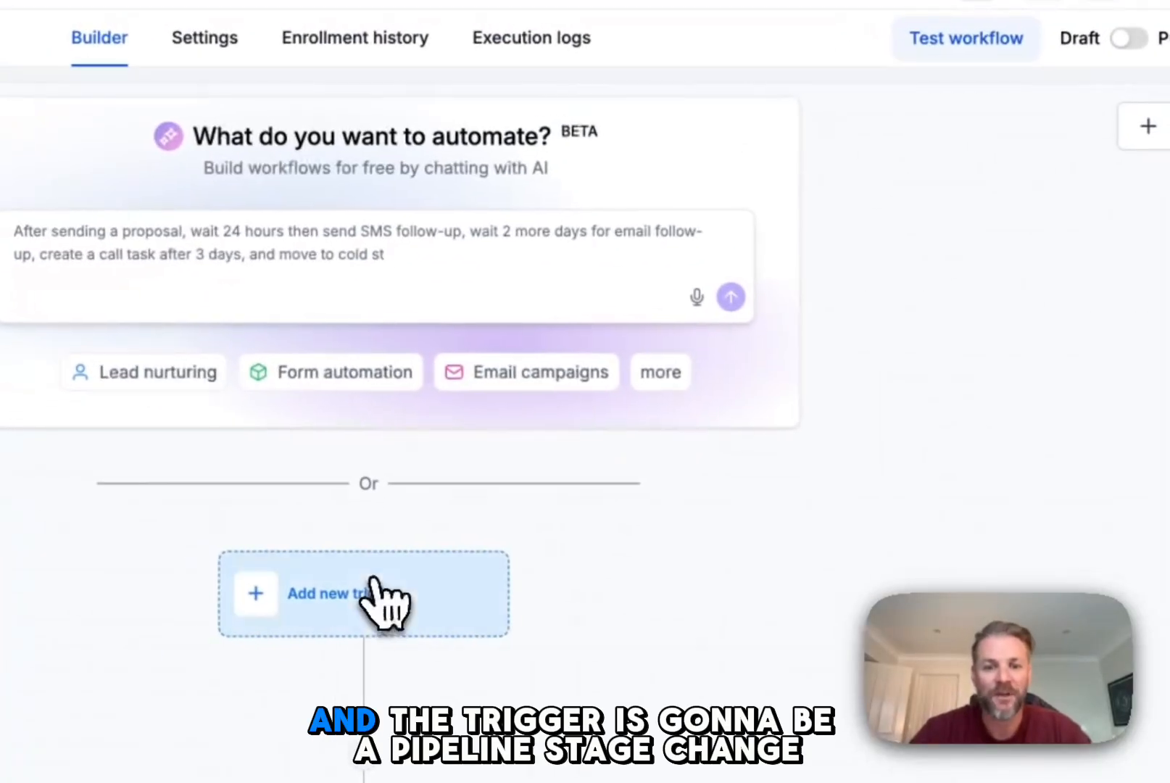
Step: Add a Pipeline stage changed trigger to the workflow
{"action": "left_click", "coordinate": [366, 593]}
{"action": "type", "text": "pipeline"}
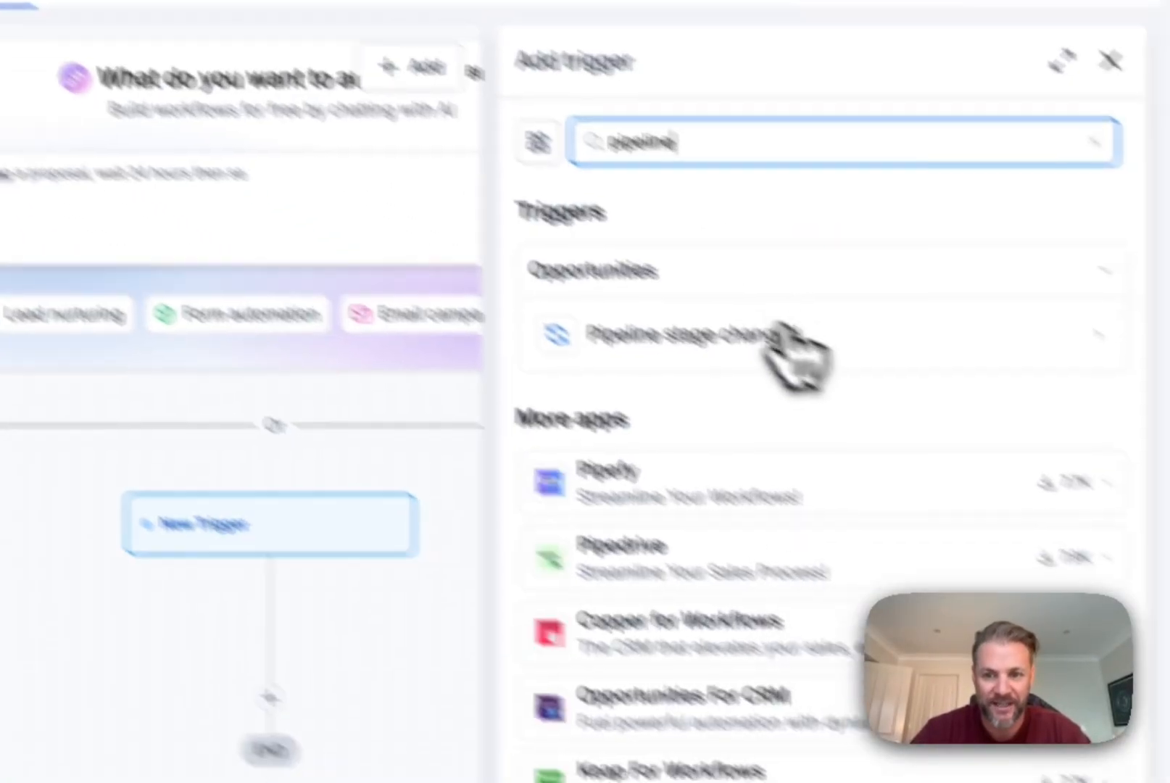
{"action": "left_click", "coordinate": [888, 410]}
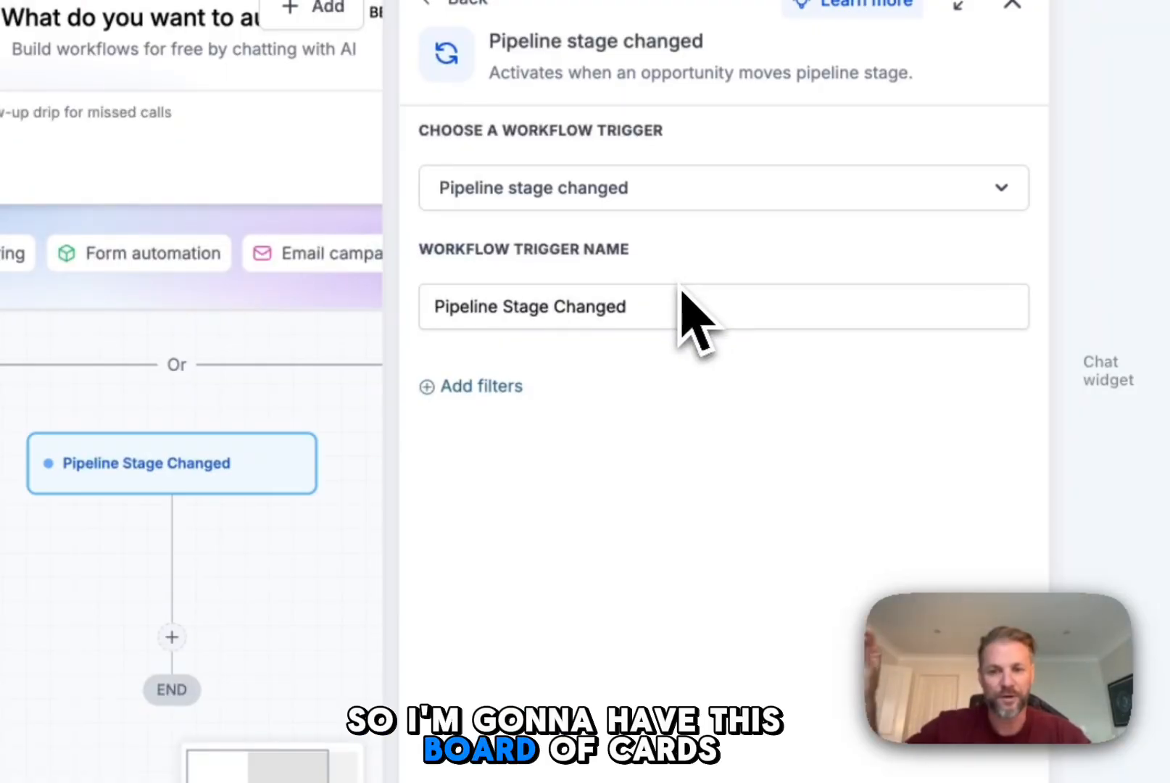
Step: Add an In pipeline filter to the Pipeline Stage Changed trigger and bring up the available pipelines
{"action": "left_click", "coordinate": [475, 392]}
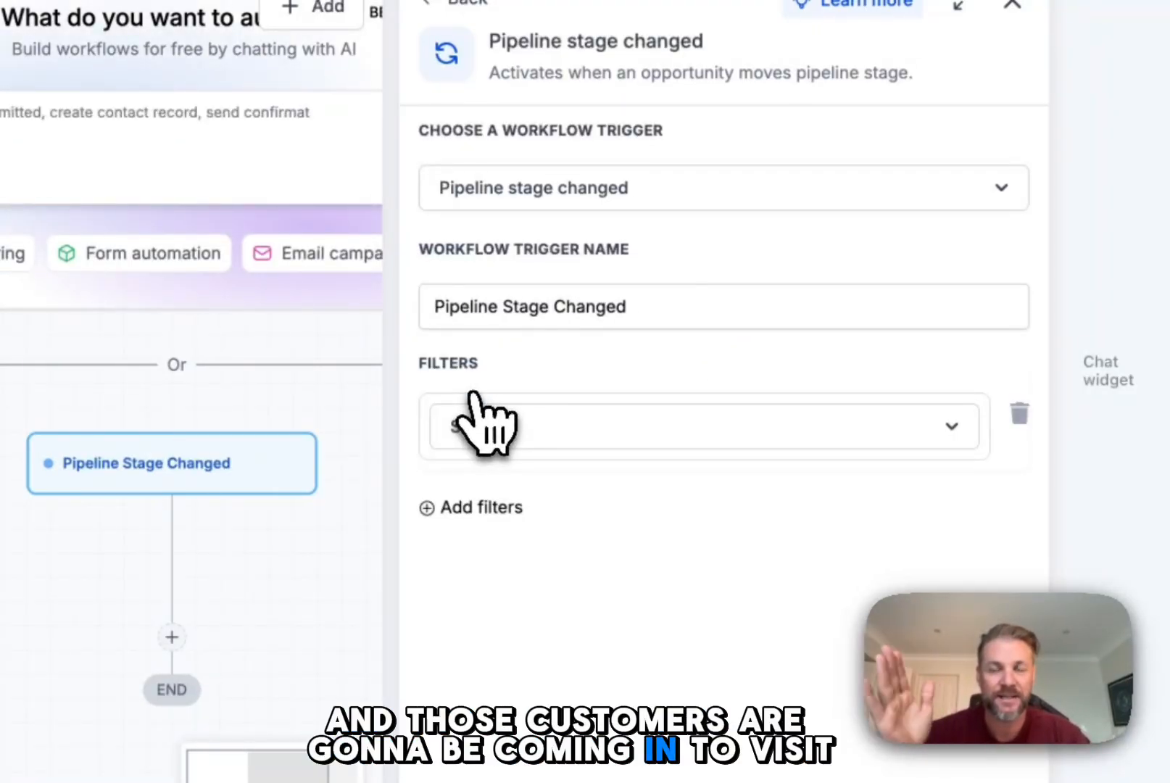
{"action": "left_click", "coordinate": [552, 444]}
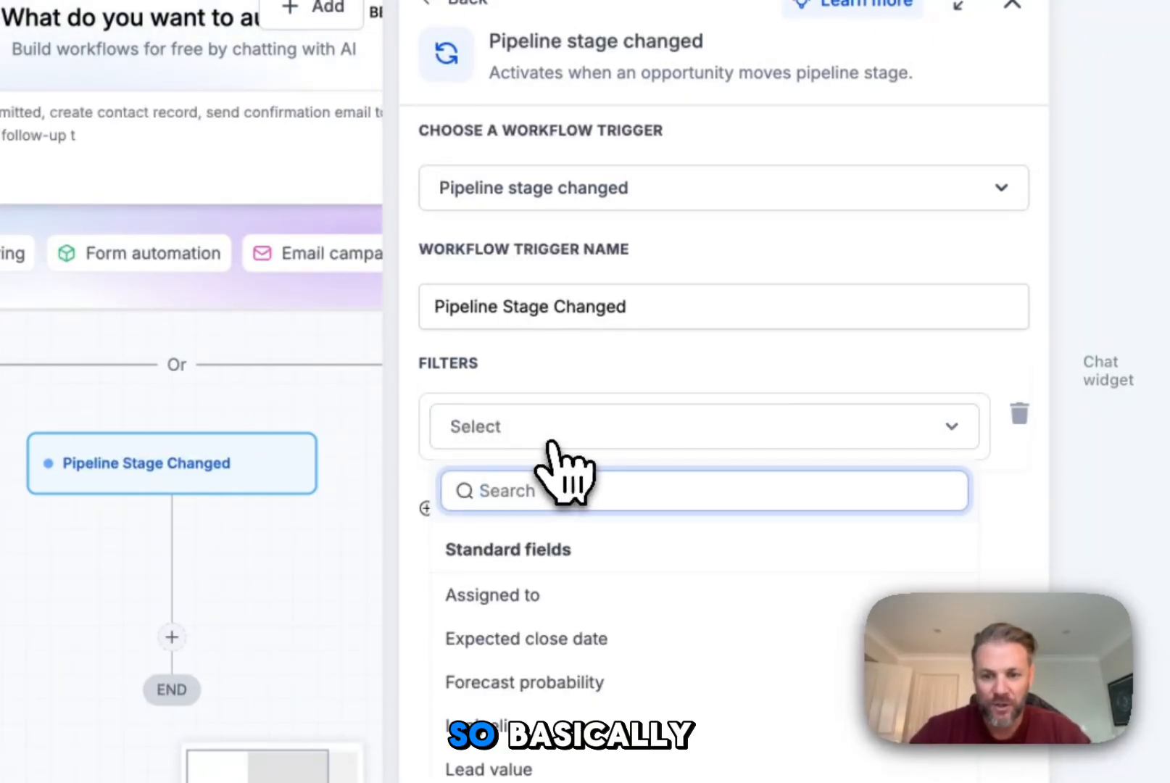
{"action": "left_click", "coordinate": [627, 308]}
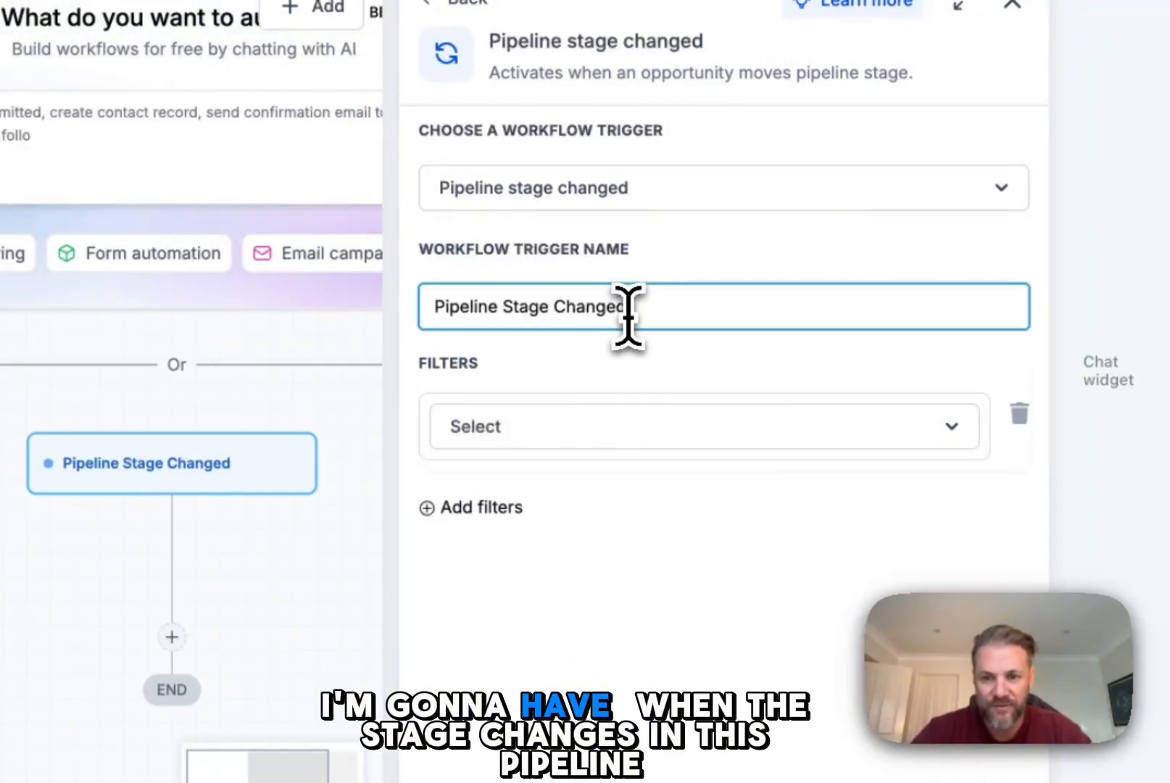
{"action": "left_click", "coordinate": [578, 455]}
{"action": "left_click", "coordinate": [576, 453]}
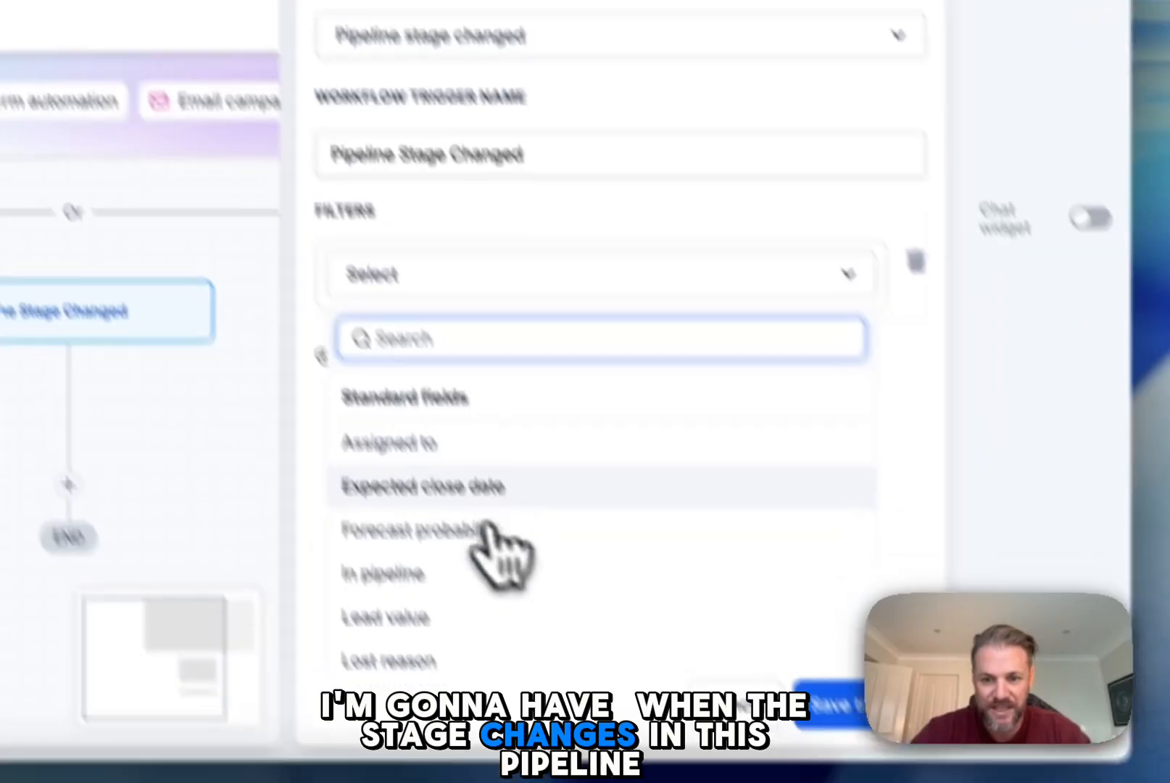
{"action": "left_click", "coordinate": [601, 727]}
{"action": "left_click", "coordinate": [595, 289]}
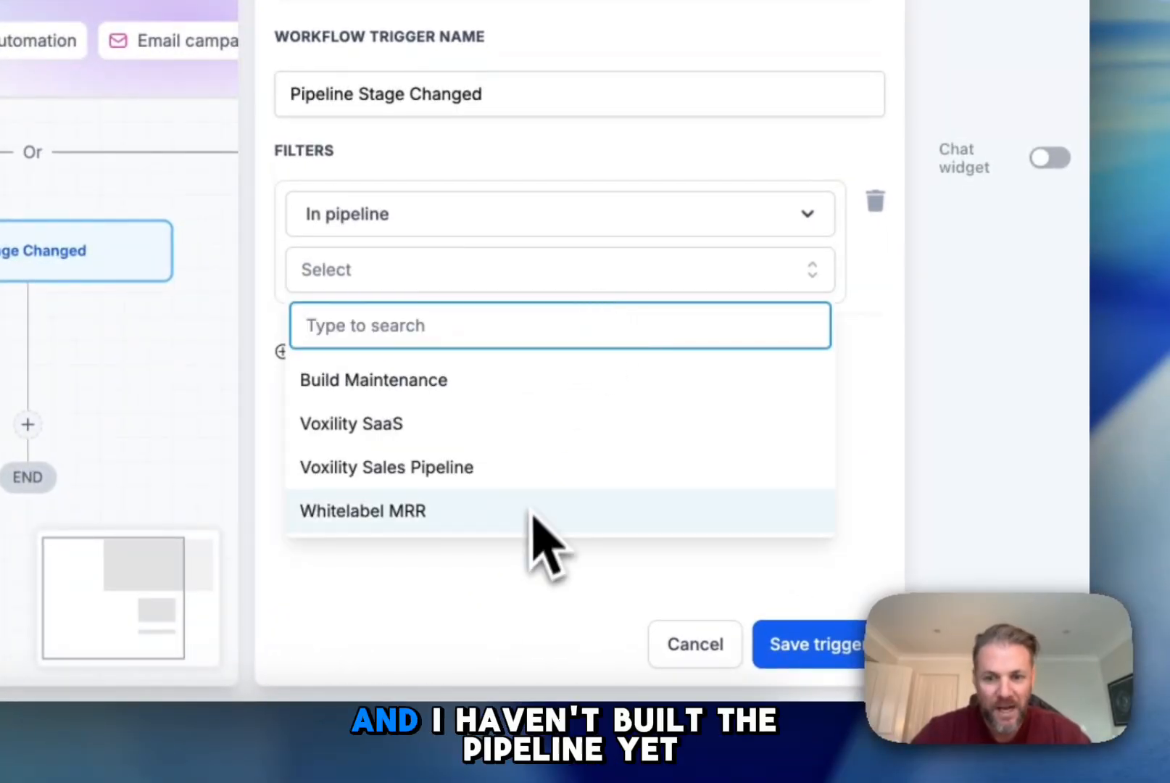
Step: Set the trigger's pipeline filter to Build Maintenance and save the trigger
{"action": "left_click", "coordinate": [487, 624]}
{"action": "left_click", "coordinate": [823, 656]}
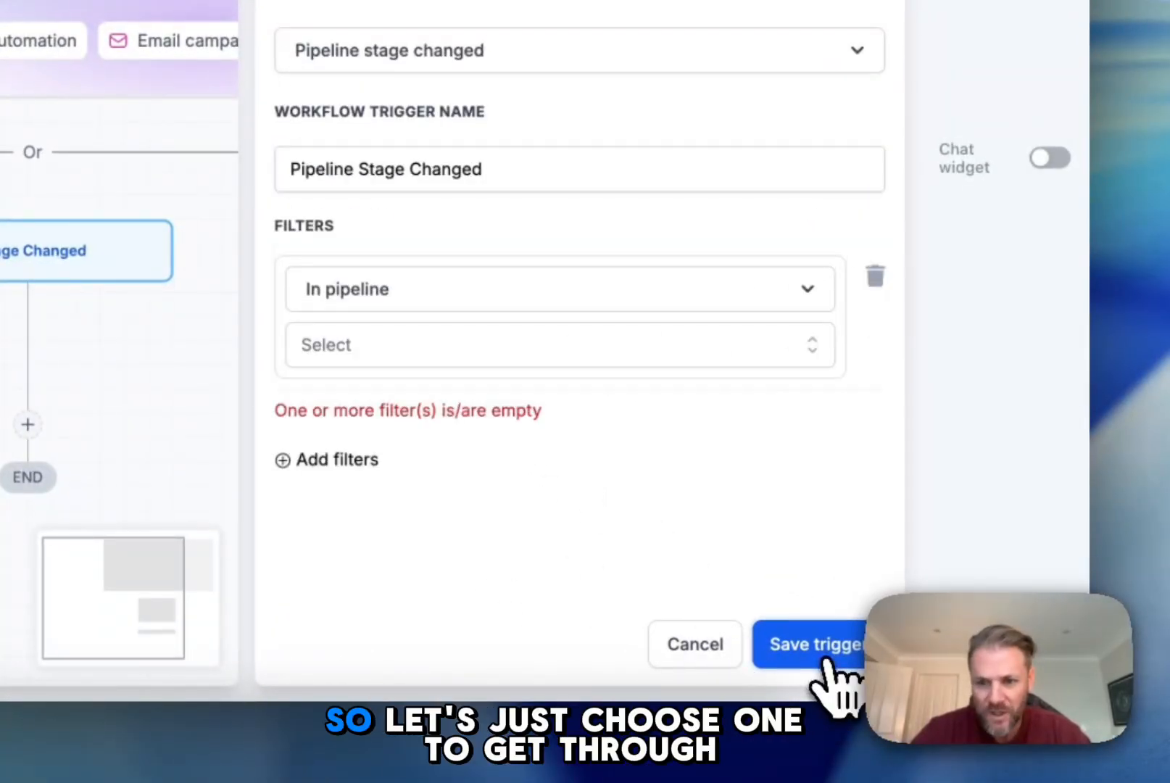
{"action": "left_click", "coordinate": [446, 341]}
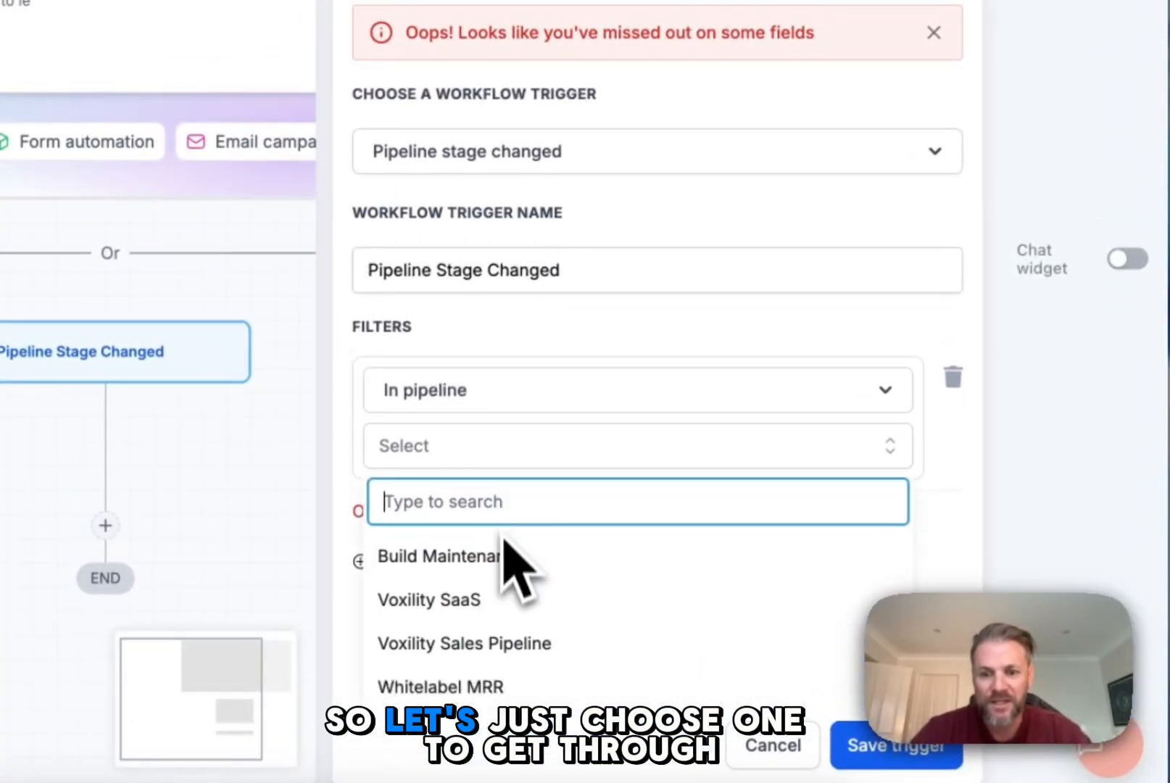
{"action": "left_click", "coordinate": [506, 556]}
{"action": "left_click", "coordinate": [852, 747]}
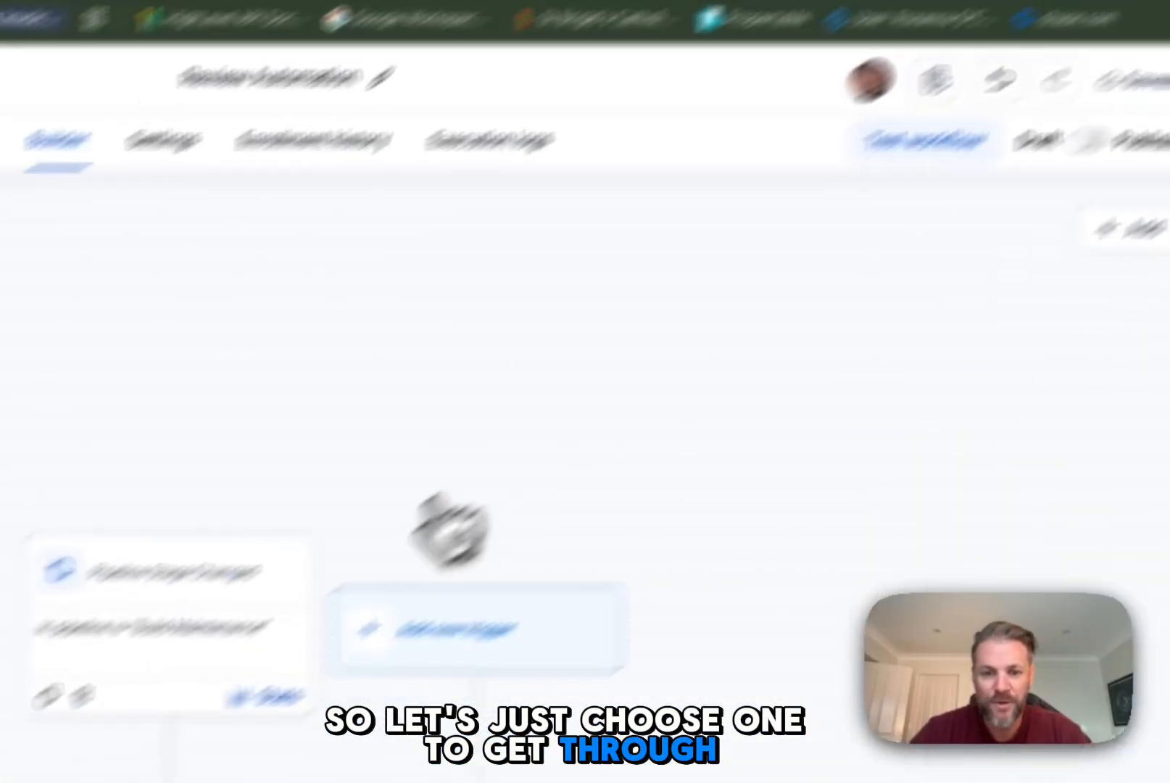
Step: Add a Send review request action beneath the workflow's trigger
{"action": "left_click", "coordinate": [424, 559]}
{"action": "type", "text": "sms"}
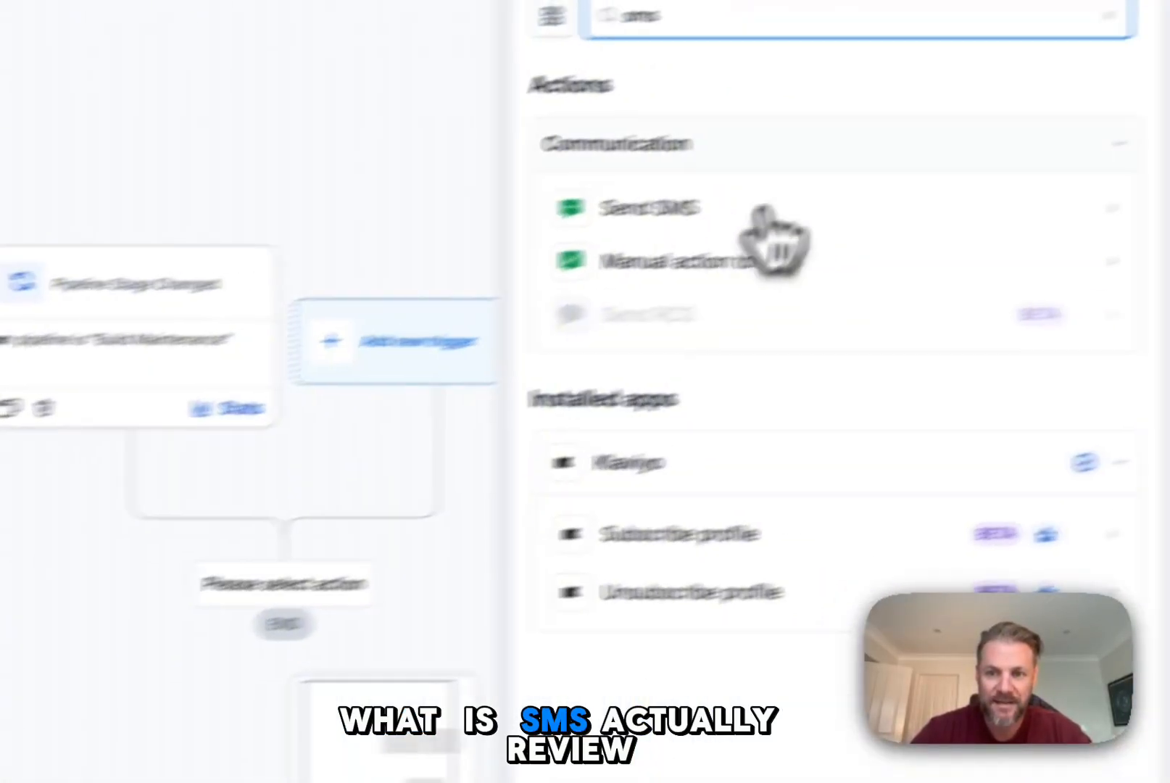
{"action": "key", "text": "BackSpace"}
{"action": "key", "text": "BackSpace"}
{"action": "key", "text": "BackSpace"}
{"action": "type", "text": "review"}
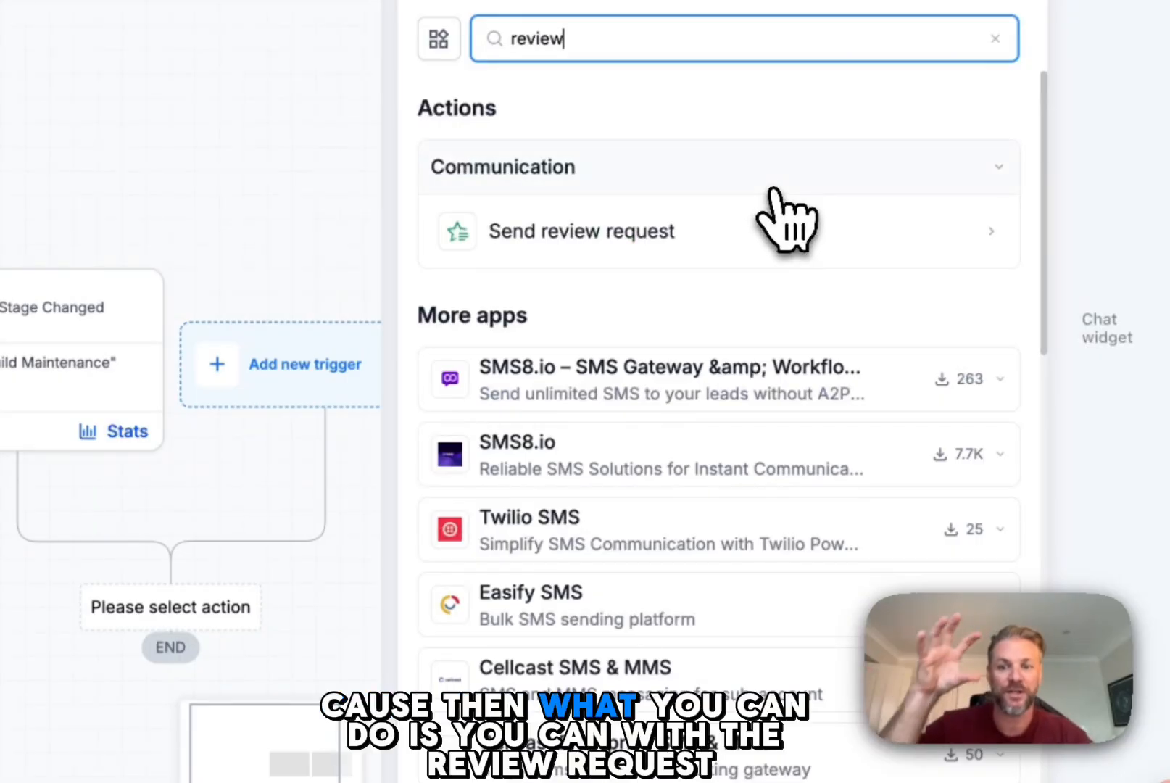
{"action": "left_click", "coordinate": [743, 229]}
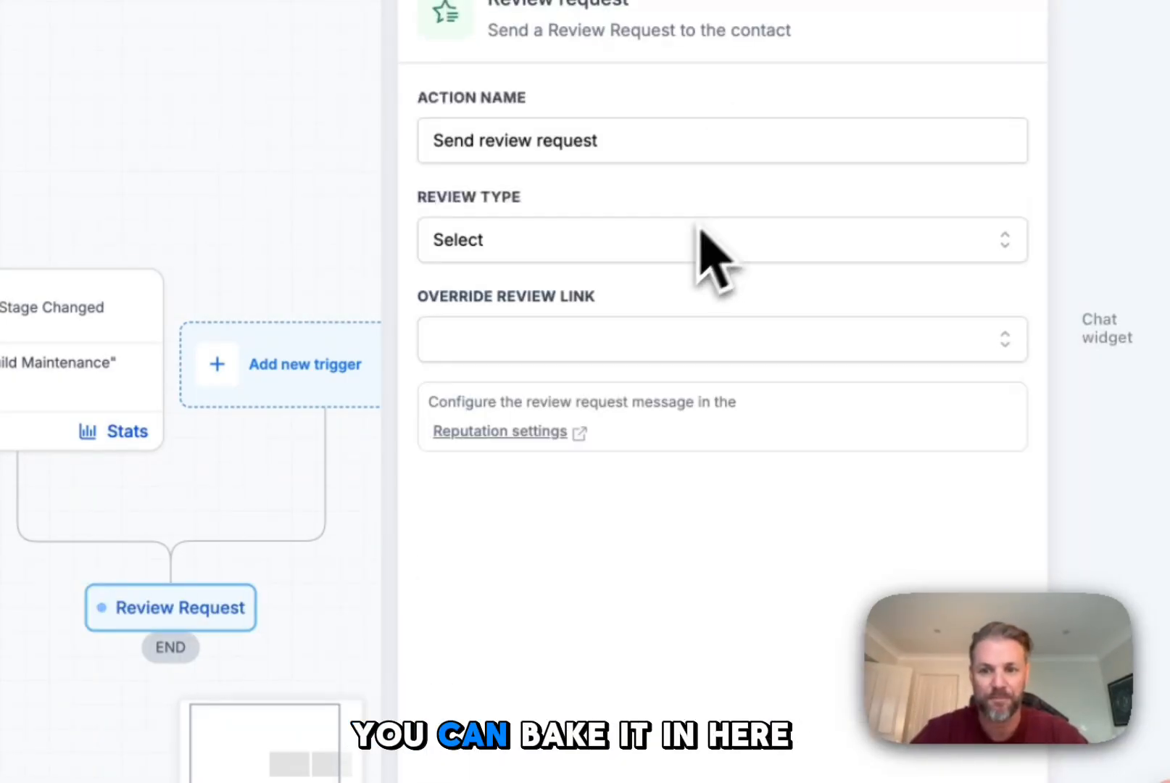
Step: Set the review request's type to SMS and its override review link to Xovera
{"action": "left_click", "coordinate": [637, 245]}
{"action": "left_click", "coordinate": [512, 297]}
{"action": "left_click", "coordinate": [584, 245]}
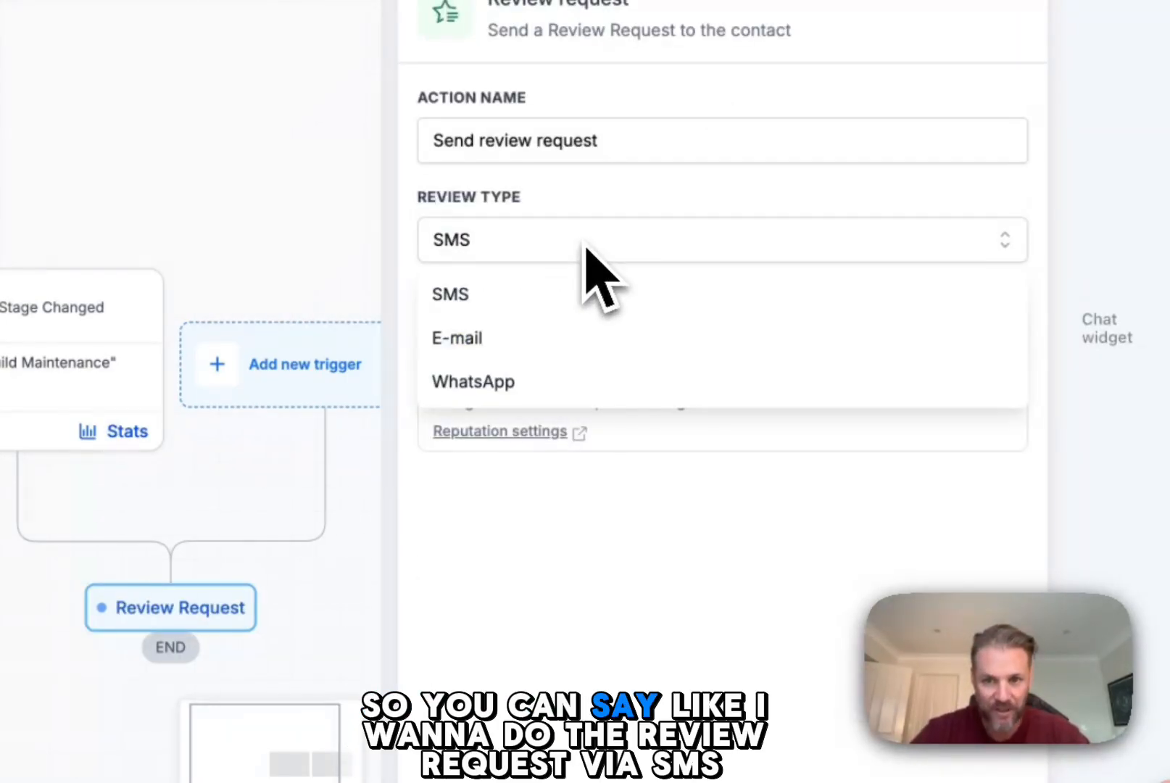
{"action": "left_click", "coordinate": [549, 303]}
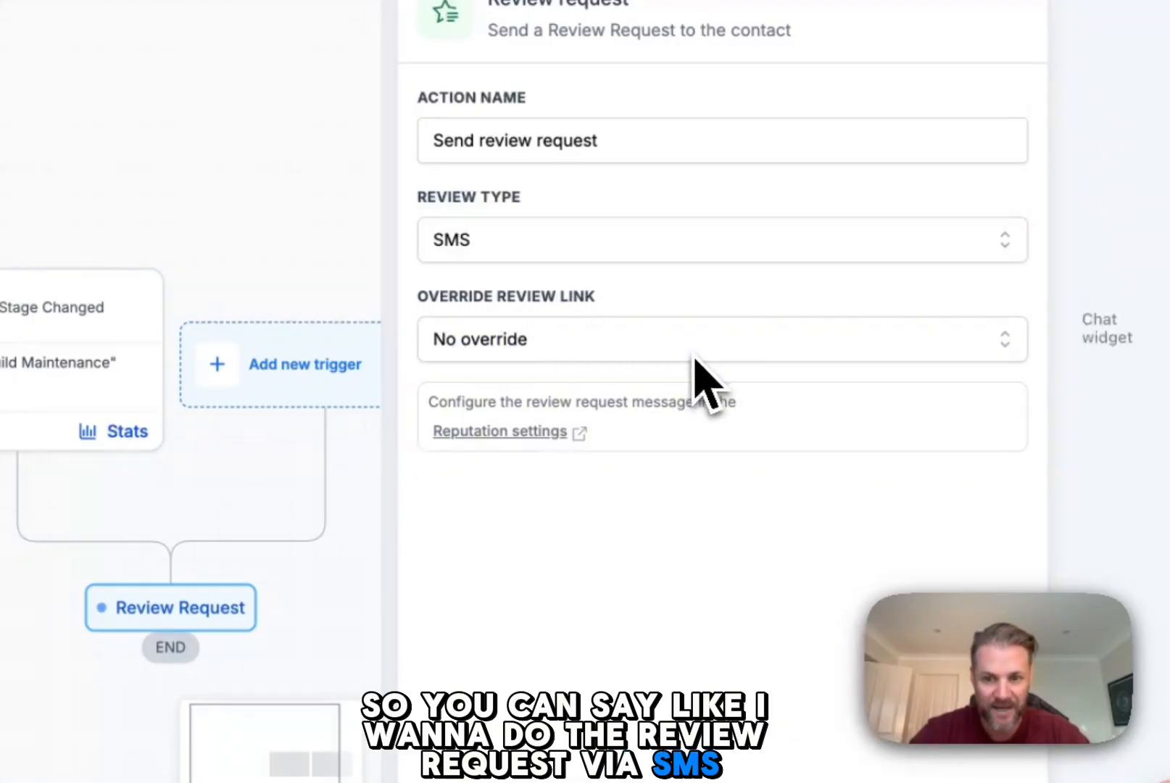
{"action": "left_click", "coordinate": [576, 344]}
{"action": "left_click", "coordinate": [573, 438]}
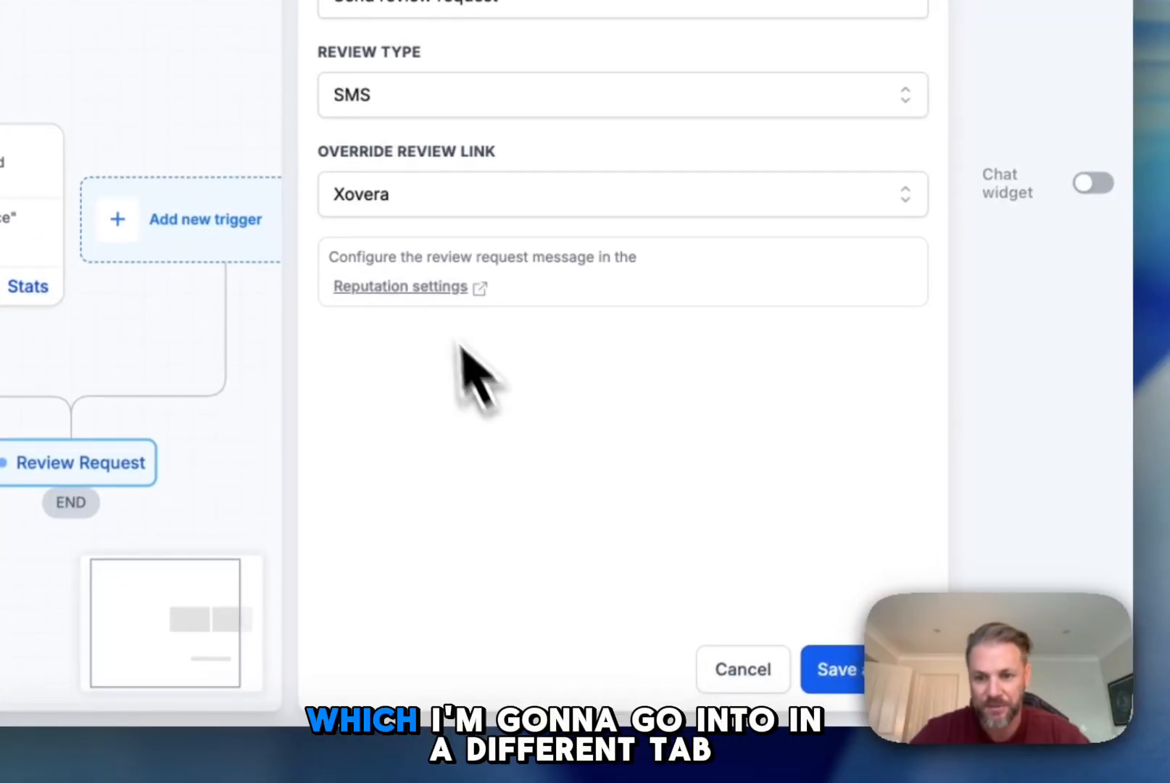
Step: Open the Reputation settings in a separate browser tab, return to the workflow and save the review request action
{"action": "left_click", "coordinate": [425, 290]}
{"action": "left_click", "coordinate": [589, 109]}
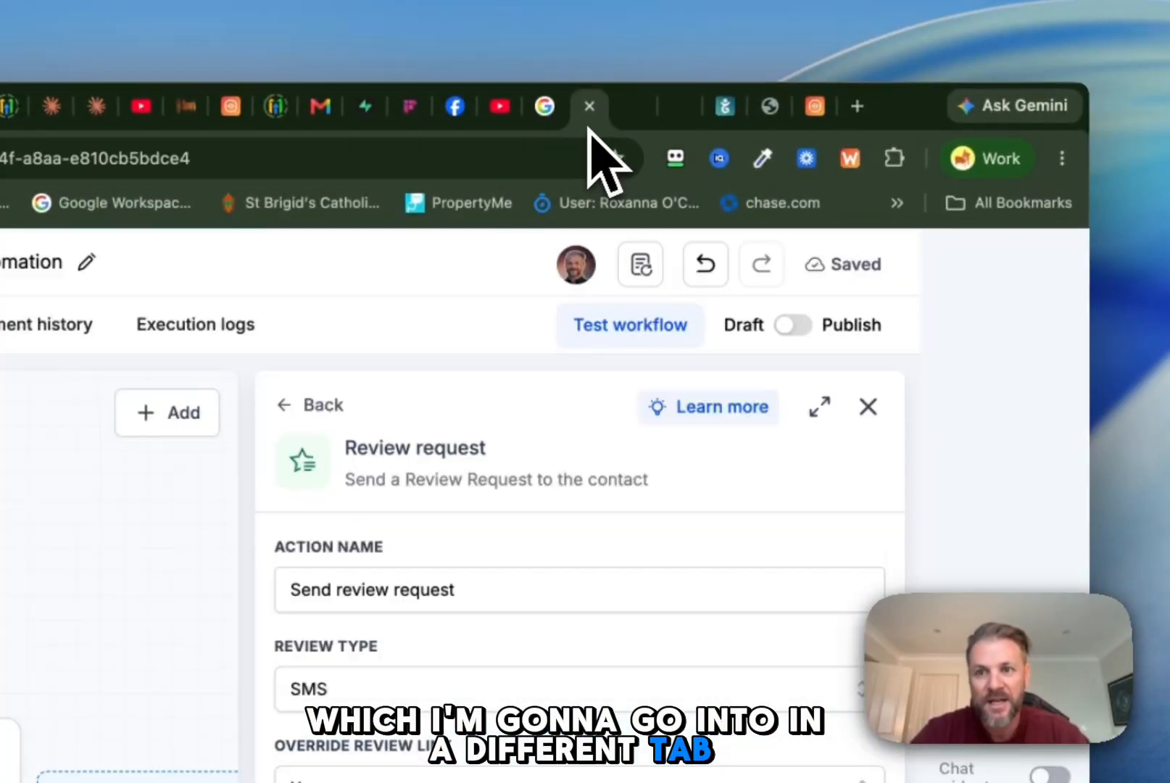
{"action": "left_click", "coordinate": [792, 651]}
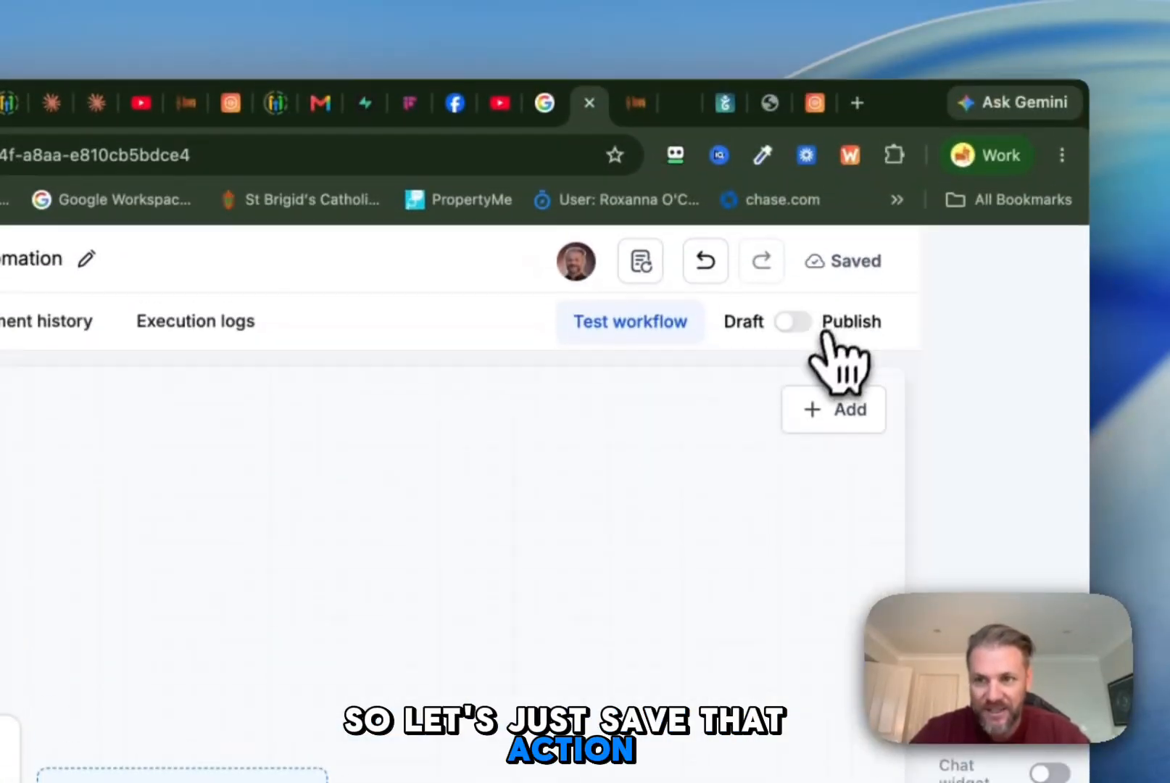
Step: Publish and save the Review Automation workflow, returning to the workflows list
{"action": "left_click", "coordinate": [796, 129]}
{"action": "left_click", "coordinate": [861, 275]}
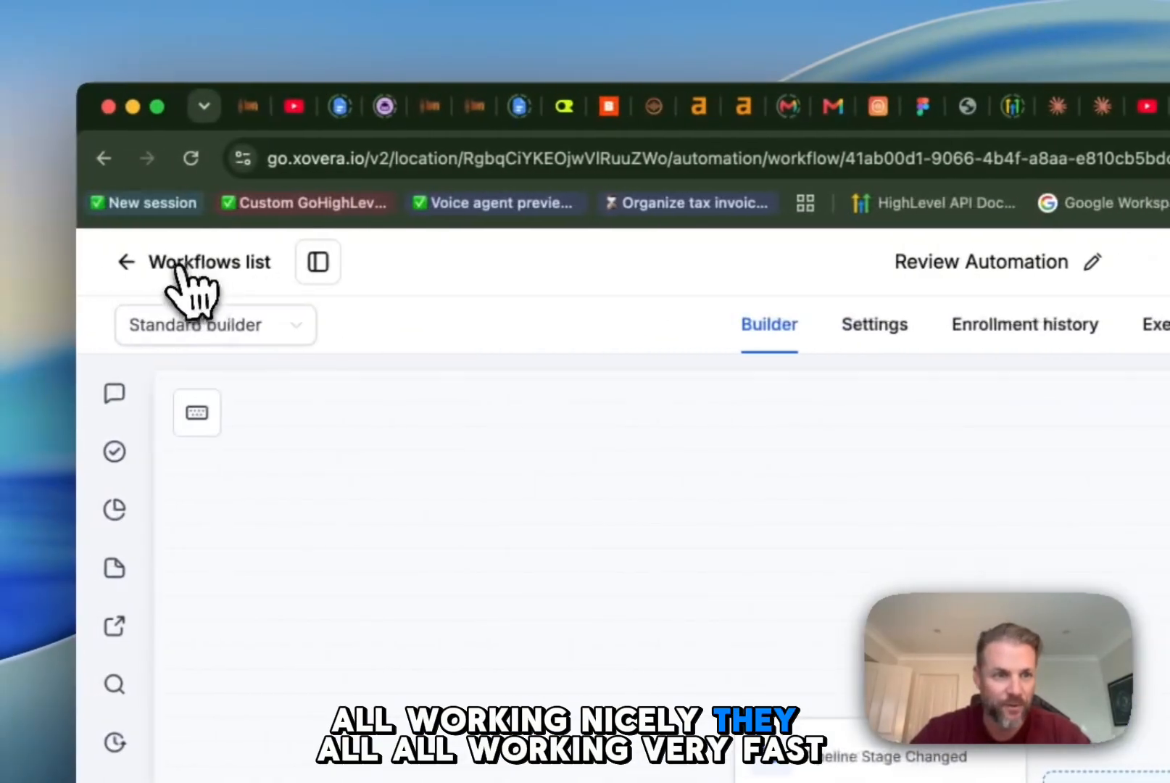
{"action": "left_click", "coordinate": [177, 269]}
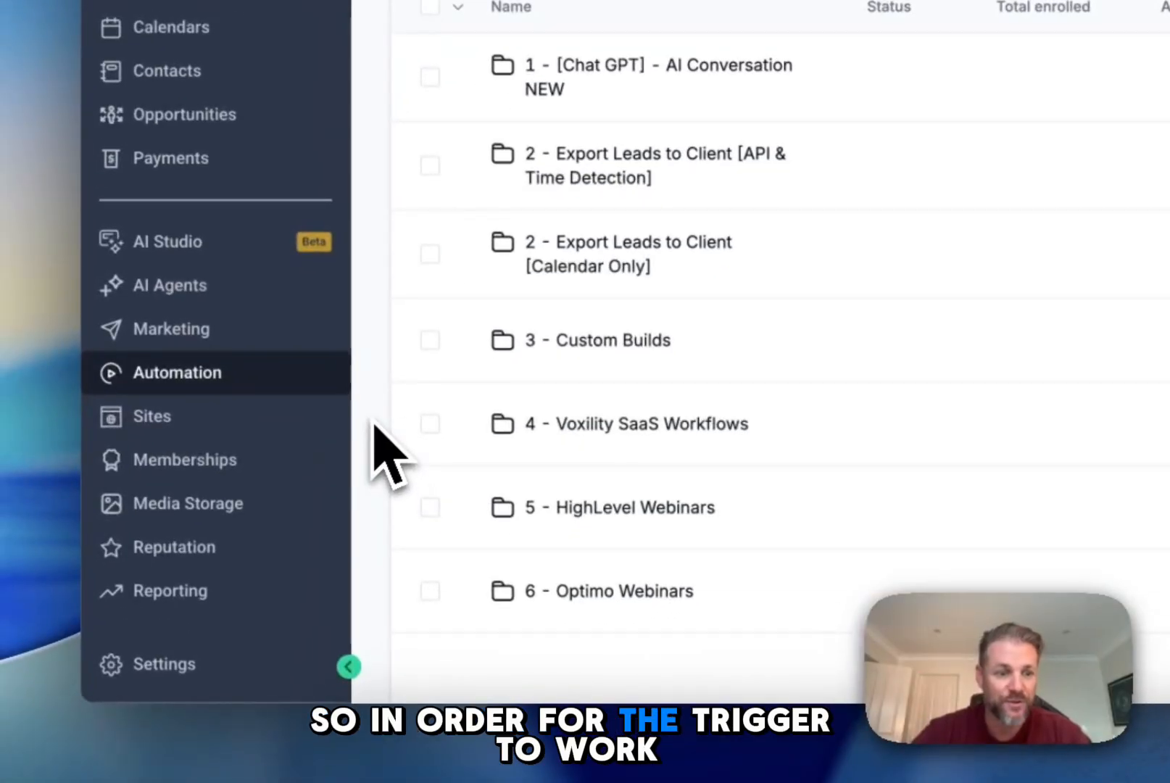
Step: Start a new opportunities pipeline and name it "MedSpa Example"
{"action": "left_click", "coordinate": [232, 115]}
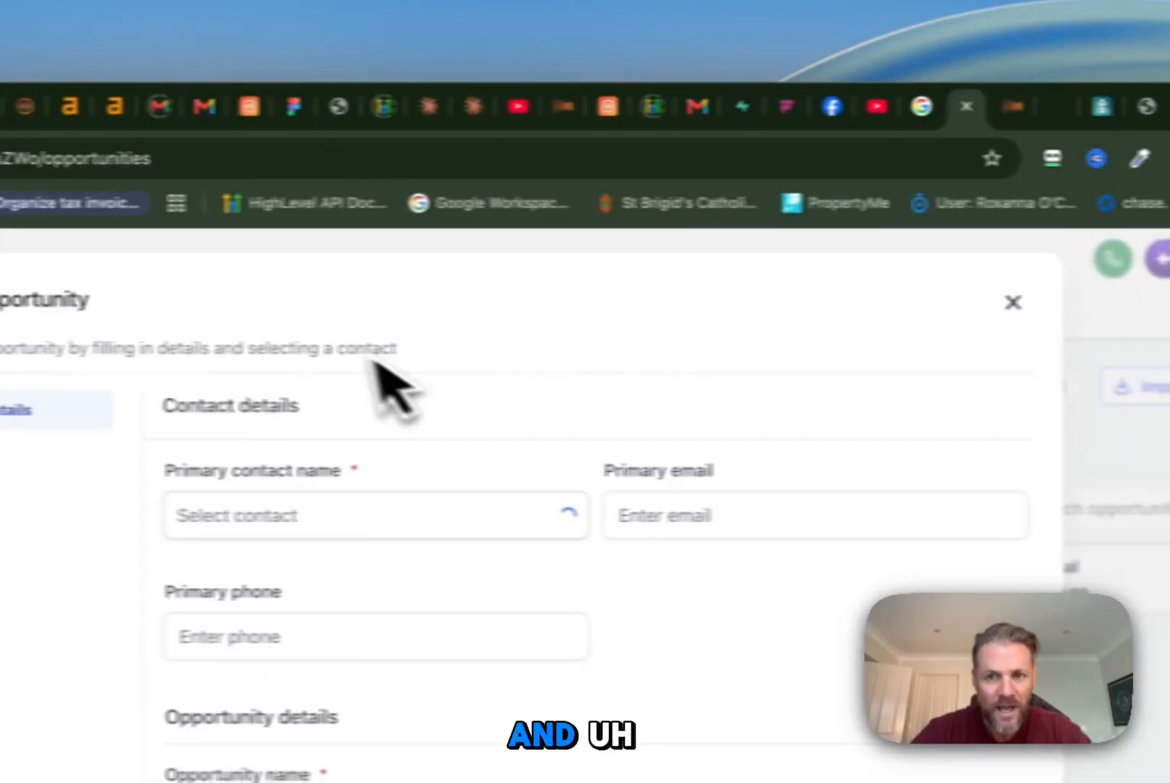
{"action": "left_click", "coordinate": [1013, 302]}
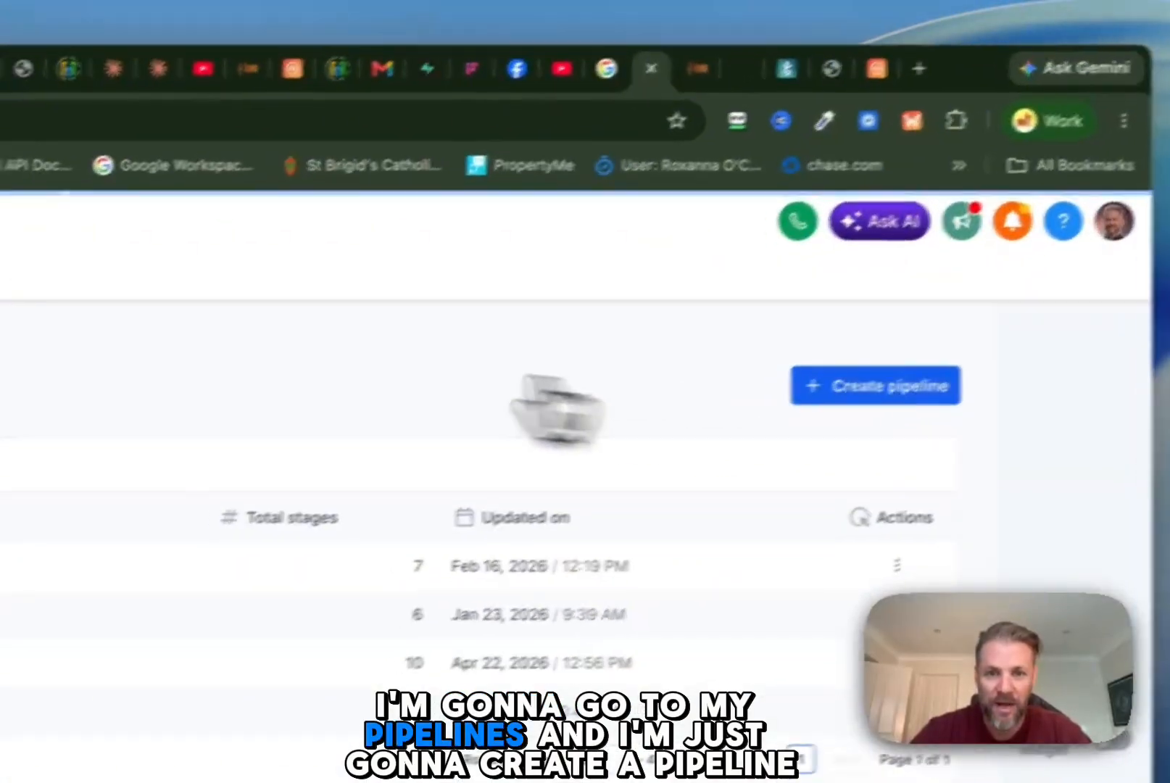
{"action": "left_click", "coordinate": [859, 385]}
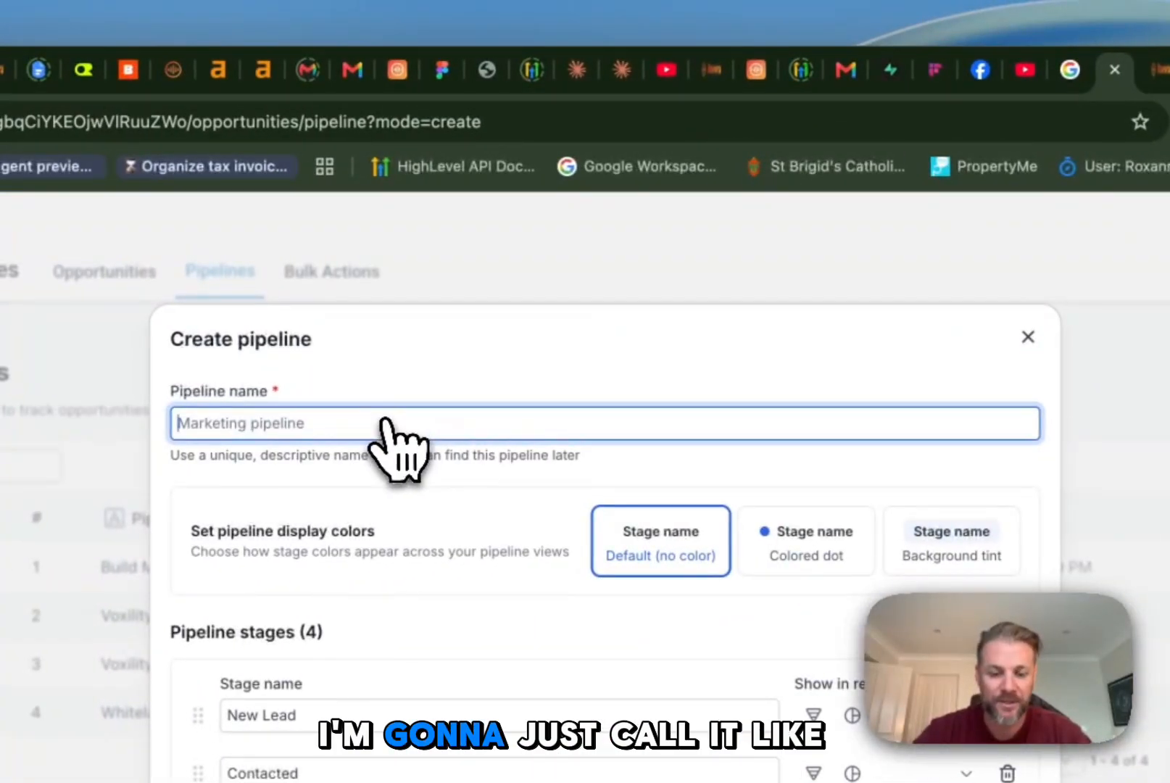
{"action": "type", "text": "Med"}
{"action": "type", "text": "Spa Ex"}
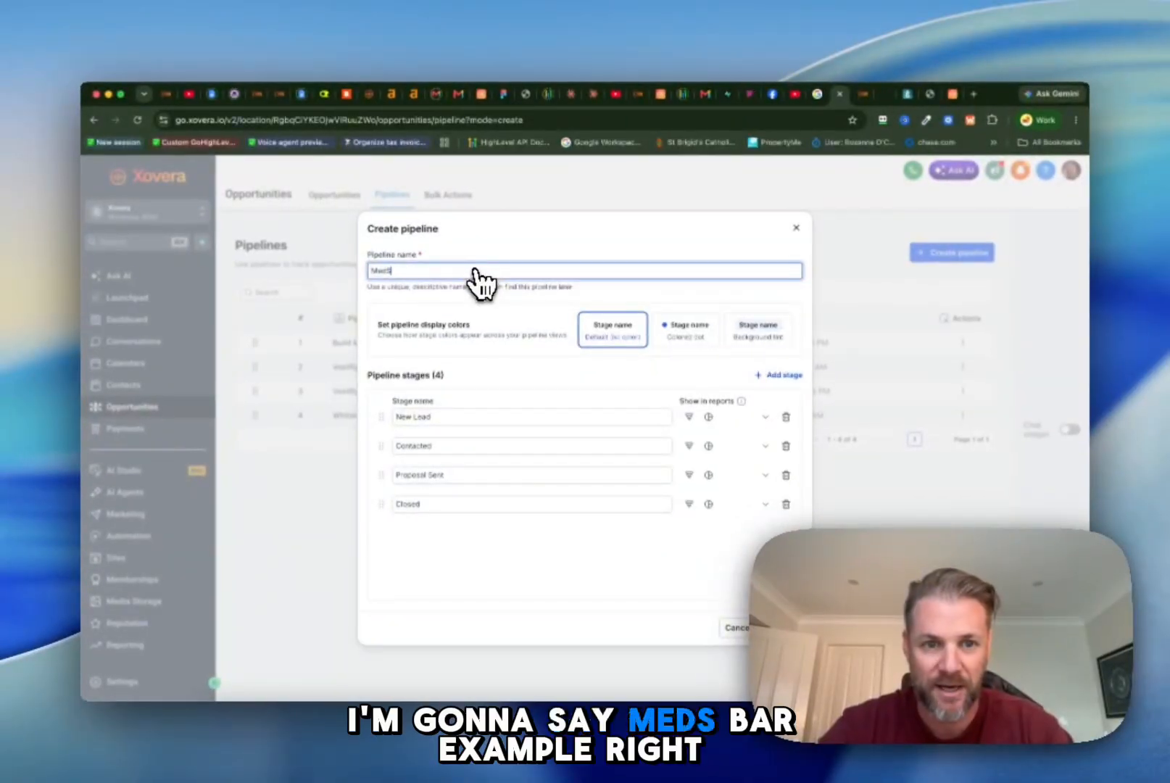
{"action": "type", "text": "ample"}
Step: Rename the pipeline's second stage as Booked and its third stage as Consultation
{"action": "left_click", "coordinate": [475, 417]}
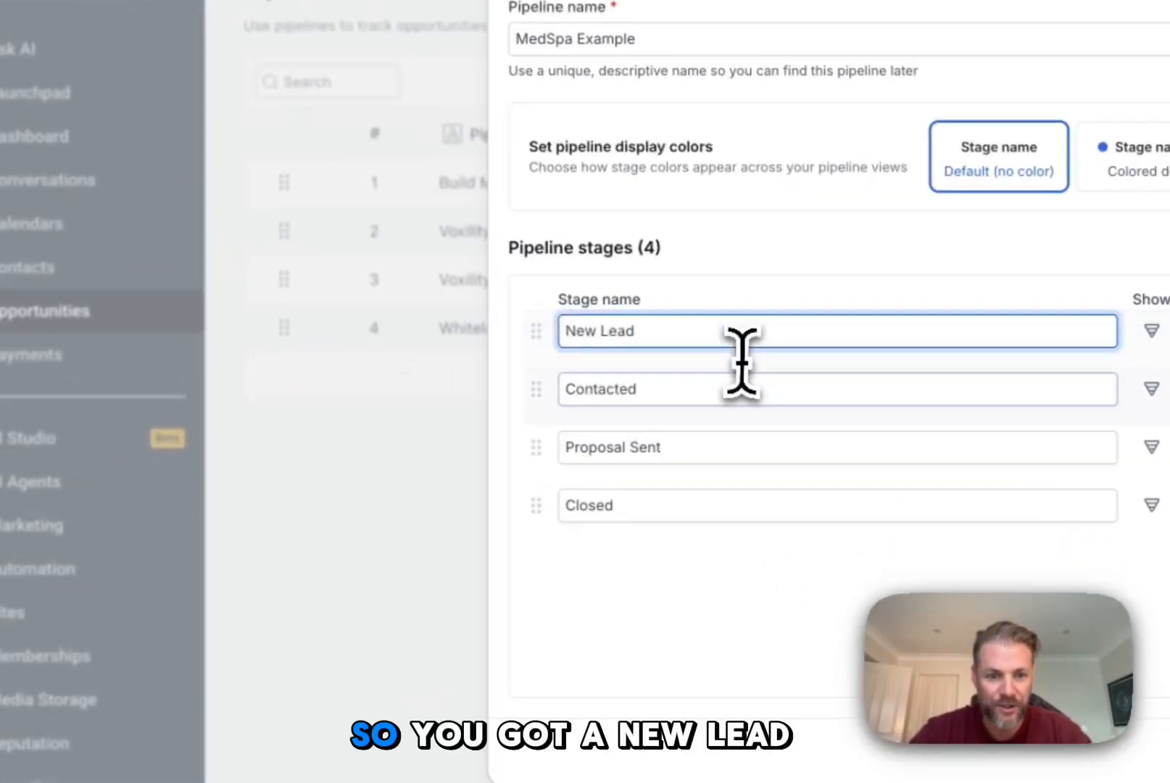
{"action": "left_click_drag", "start_coordinate": [473, 448], "coordinate": [317, 451]}
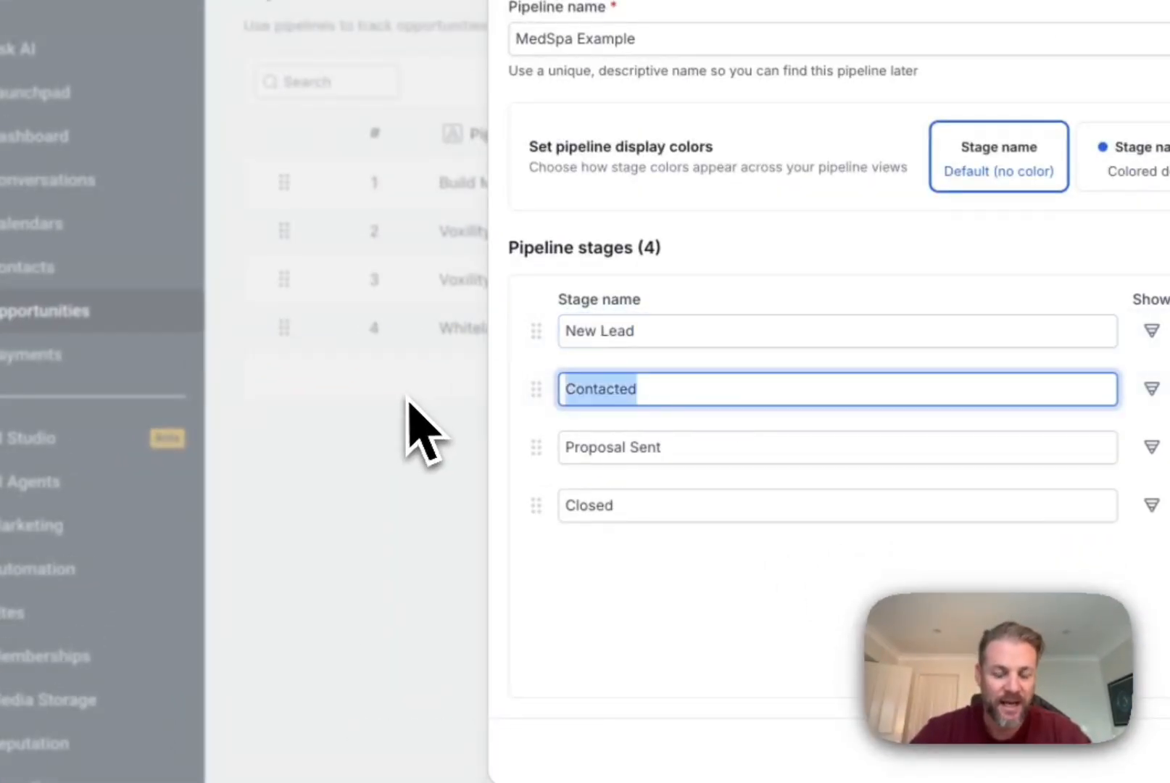
{"action": "type", "text": "Booked"}
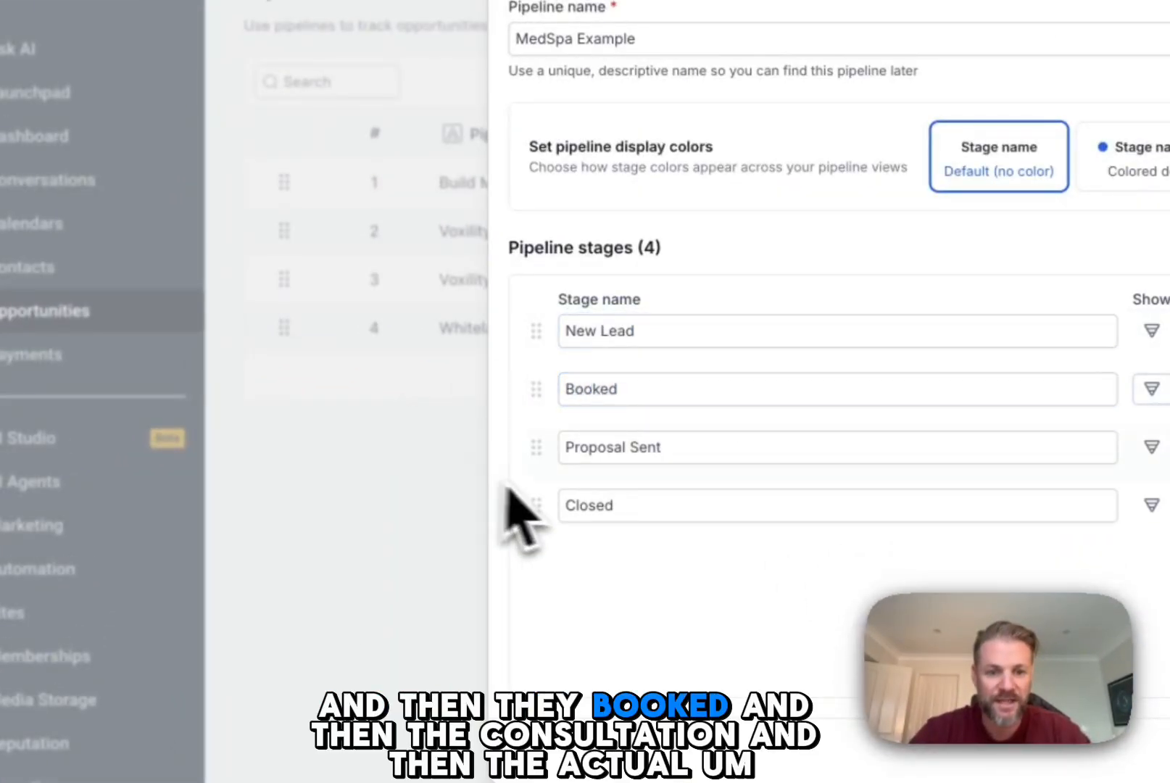
{"action": "left_click_drag", "start_coordinate": [705, 448], "coordinate": [471, 464]}
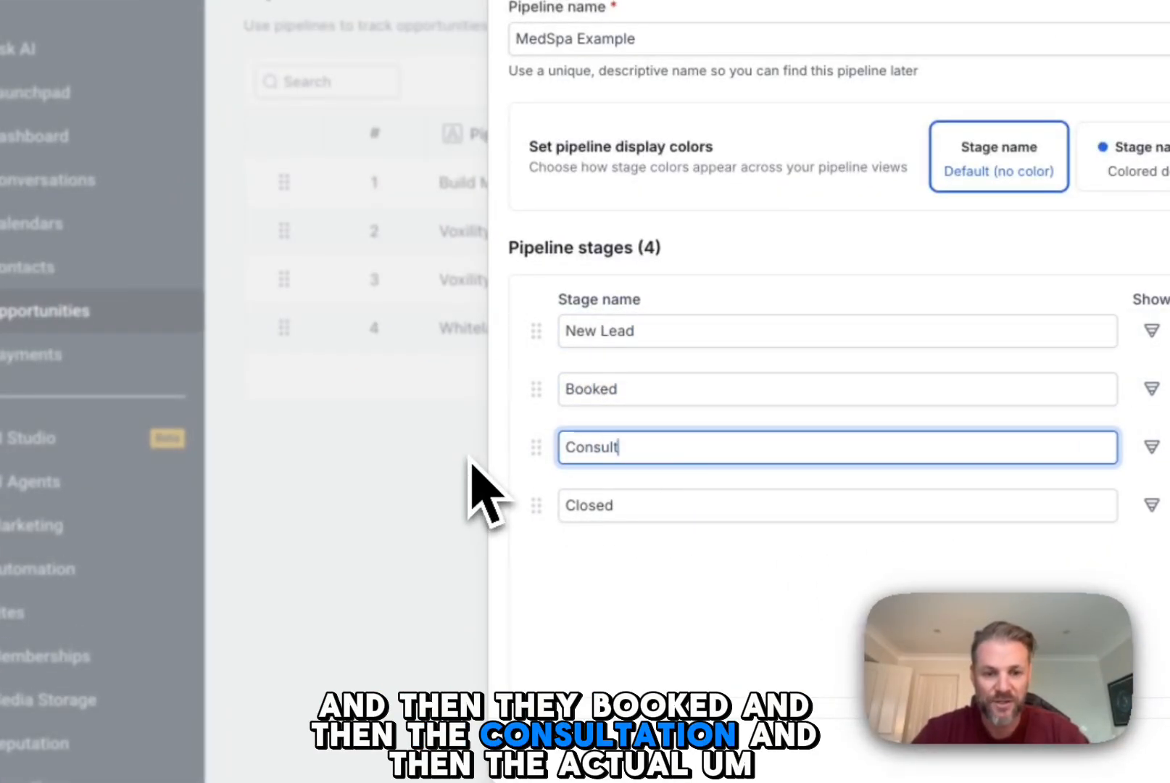
Step: Rename the pipeline's fourth stage as Session Completed and create the pipeline
{"action": "left_click_drag", "start_coordinate": [621, 505], "coordinate": [564, 517]}
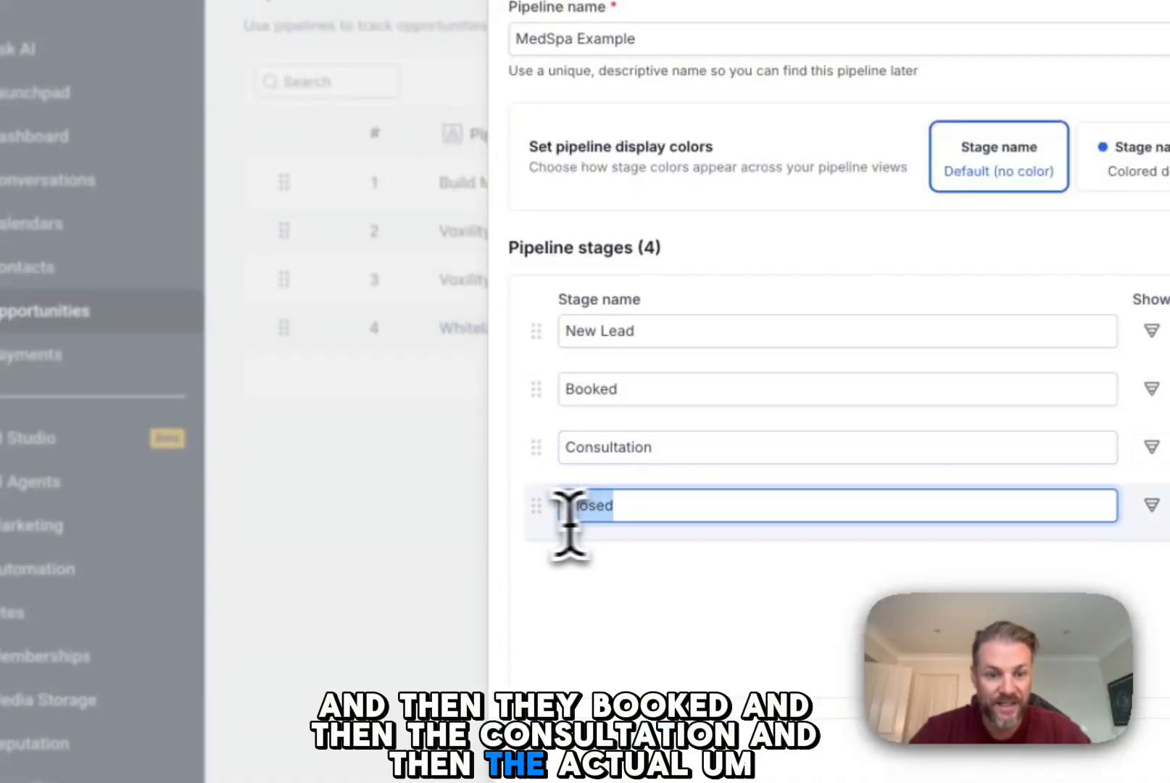
{"action": "key", "text": "BackSpace"}
{"action": "type", "text": "Session Com"}
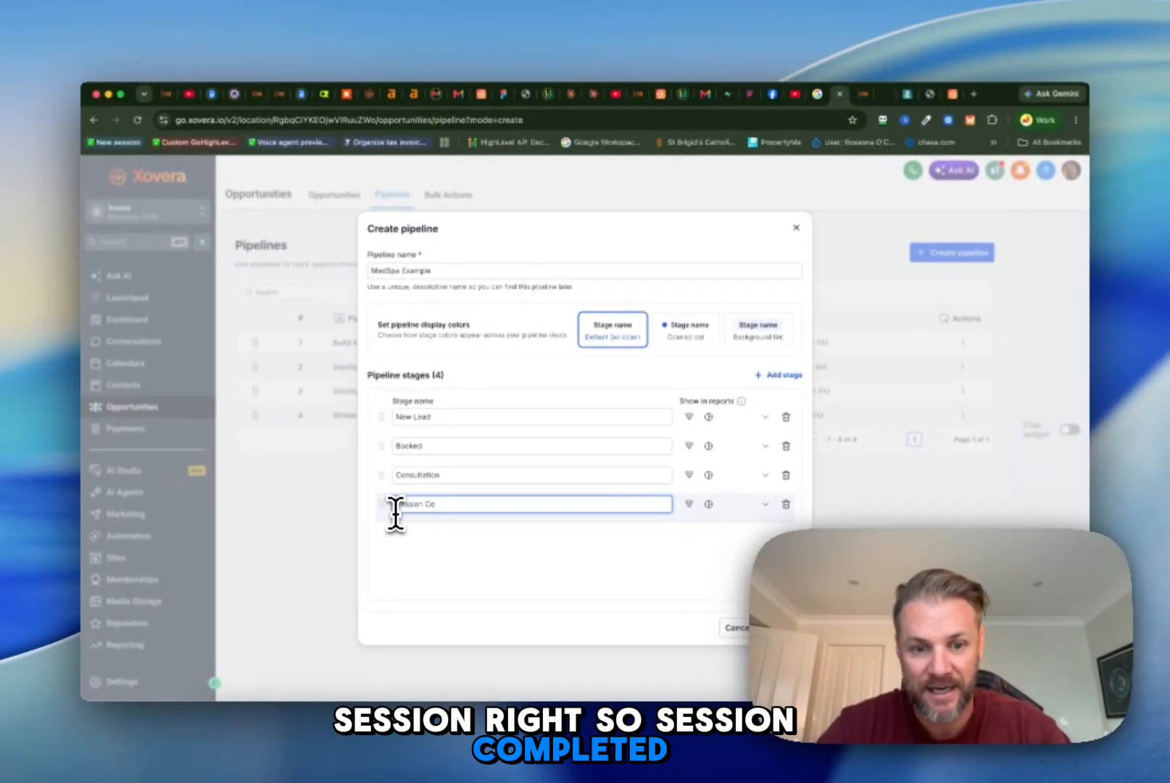
{"action": "key", "text": "BackSpace"}
{"action": "key", "text": "BackSpace"}
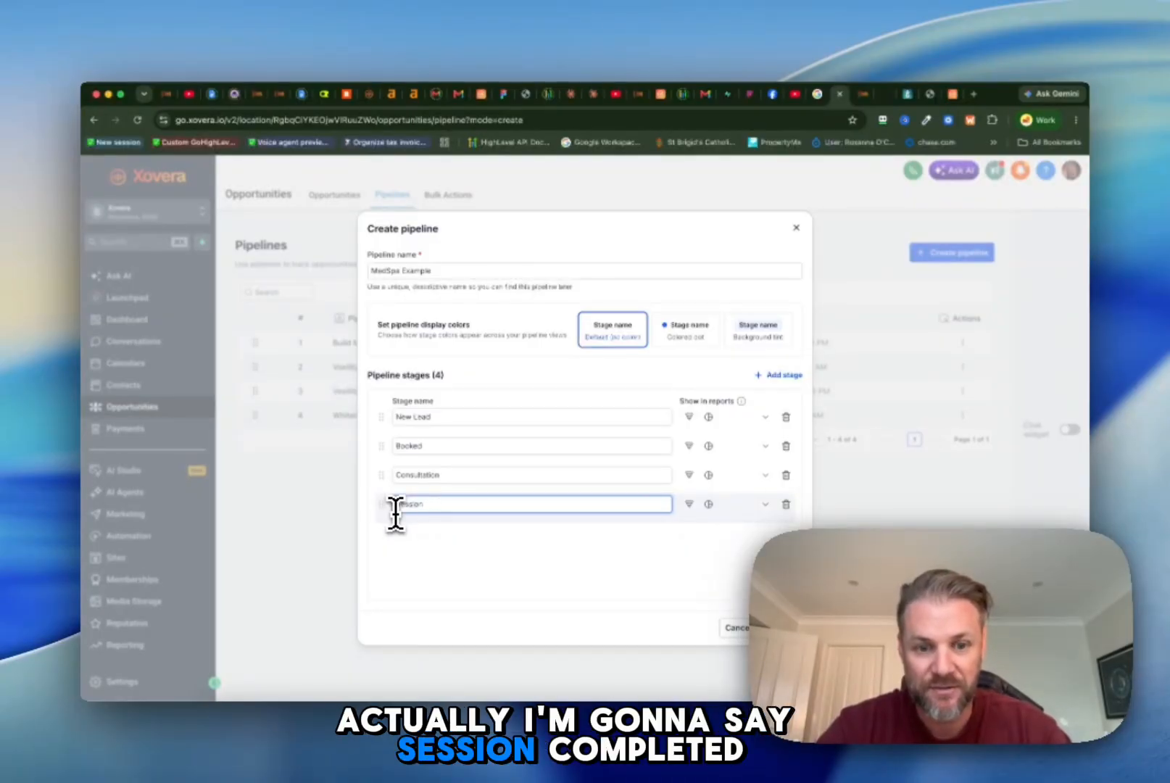
{"action": "type", "text": "Complet"}
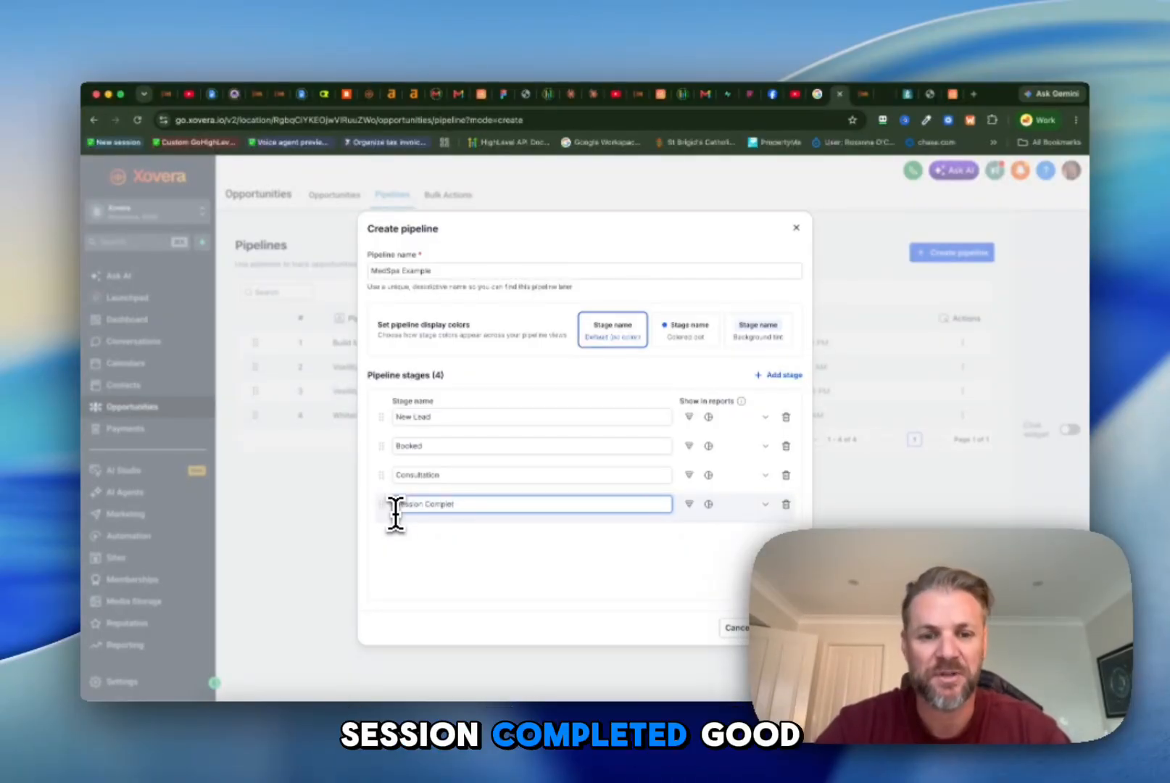
{"action": "type", "text": "ed"}
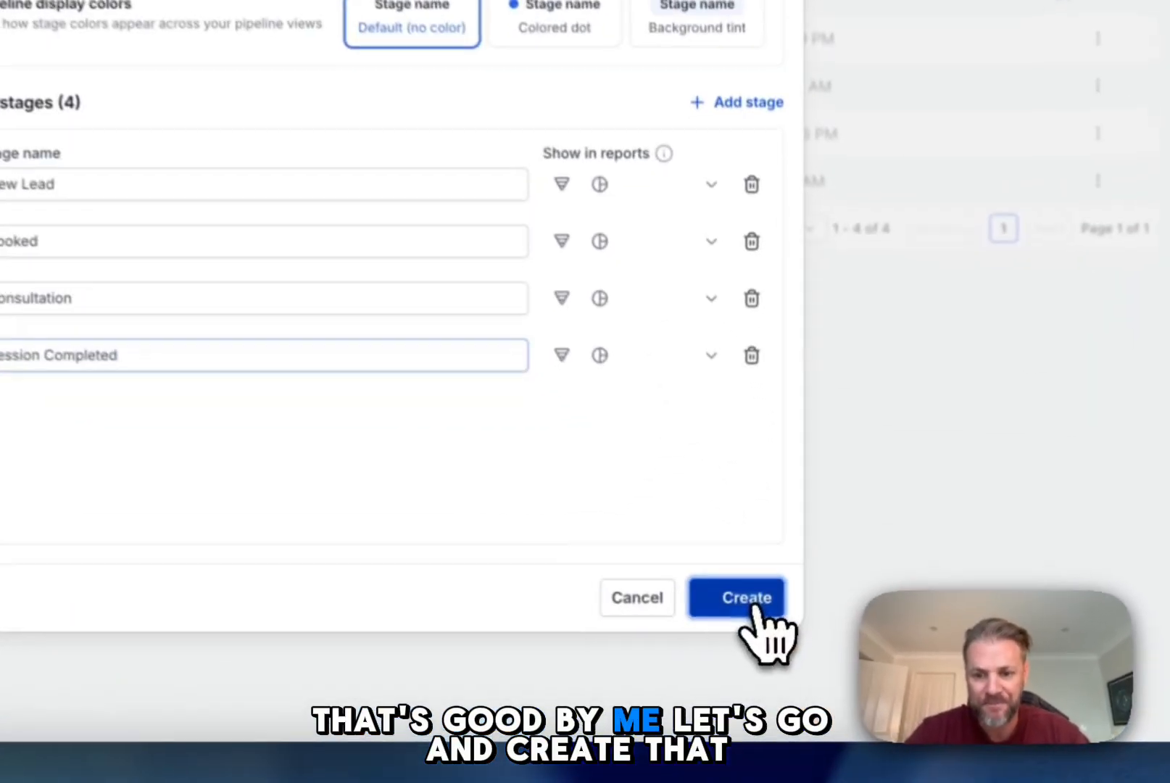
{"action": "left_click", "coordinate": [783, 629]}
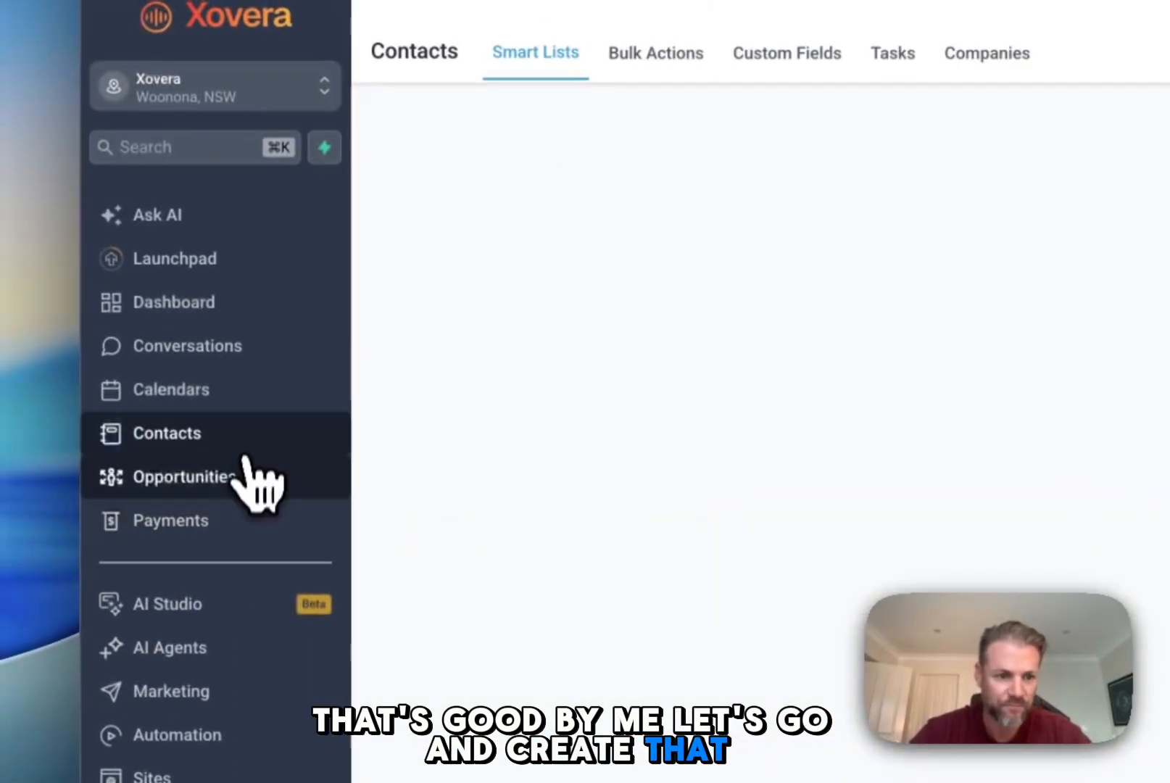
Step: Display the MedSpa Example pipeline on the opportunities board
{"action": "left_click", "coordinate": [256, 483]}
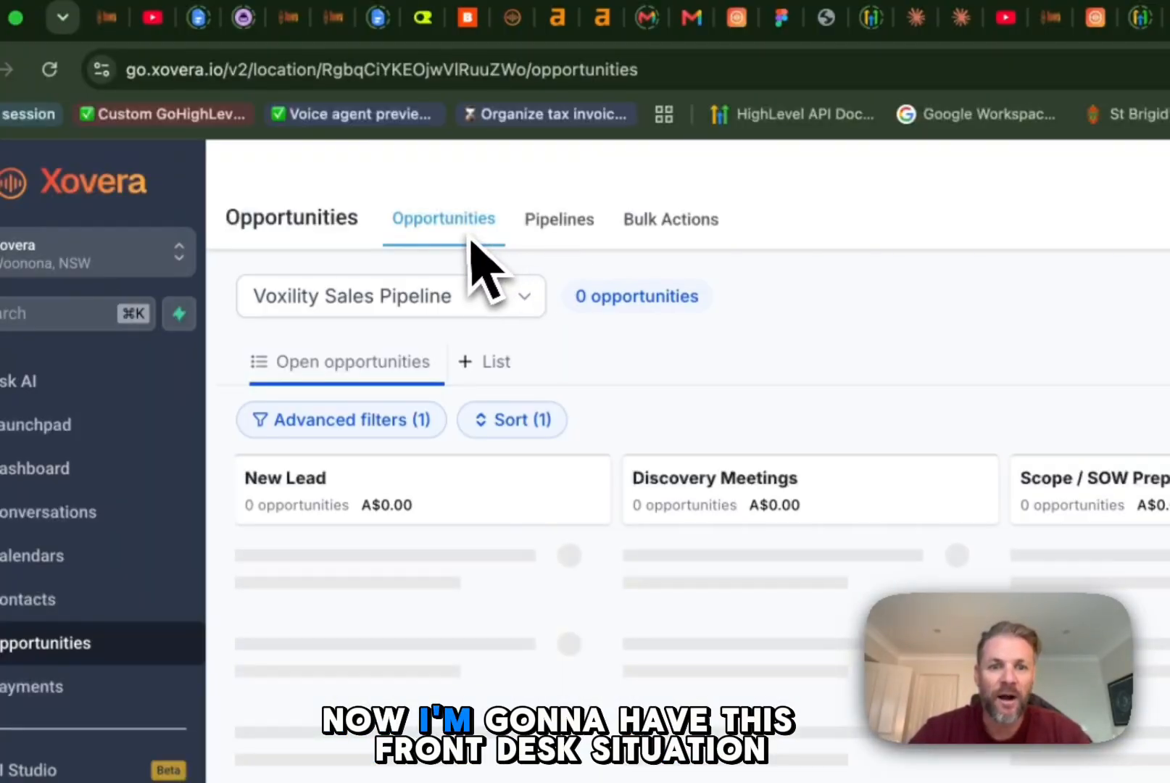
{"action": "left_click", "coordinate": [472, 310]}
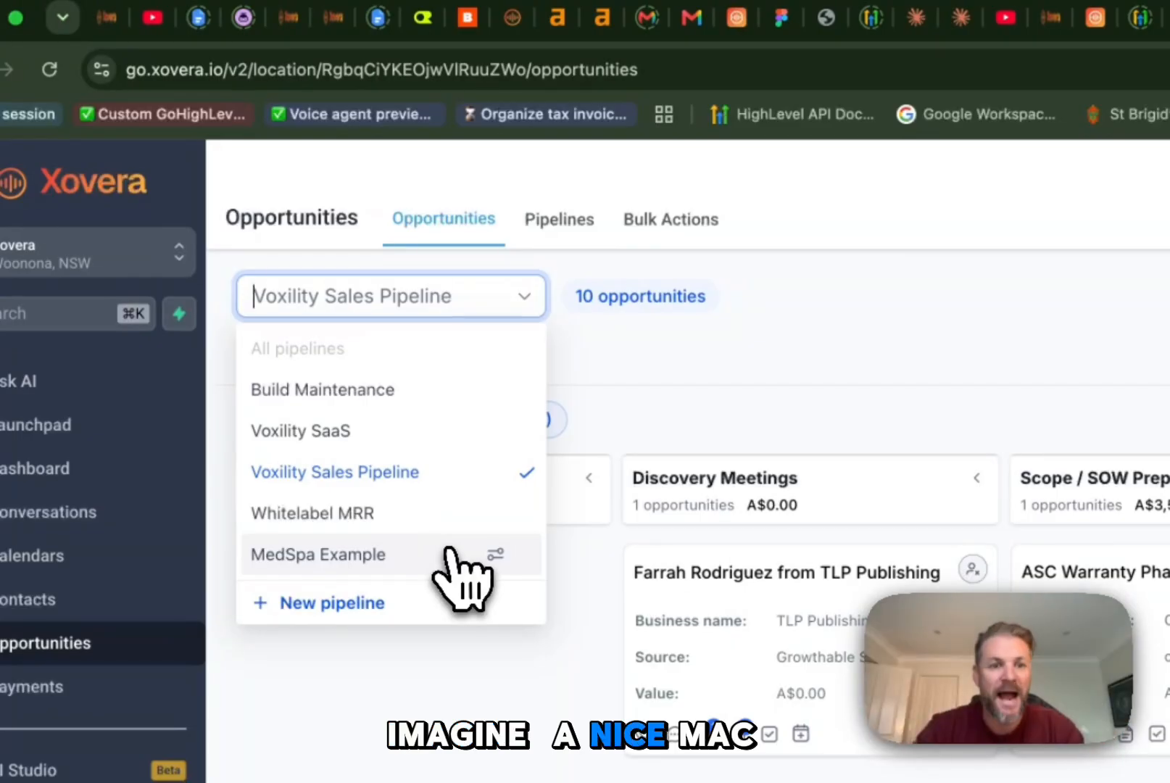
{"action": "left_click", "coordinate": [410, 557]}
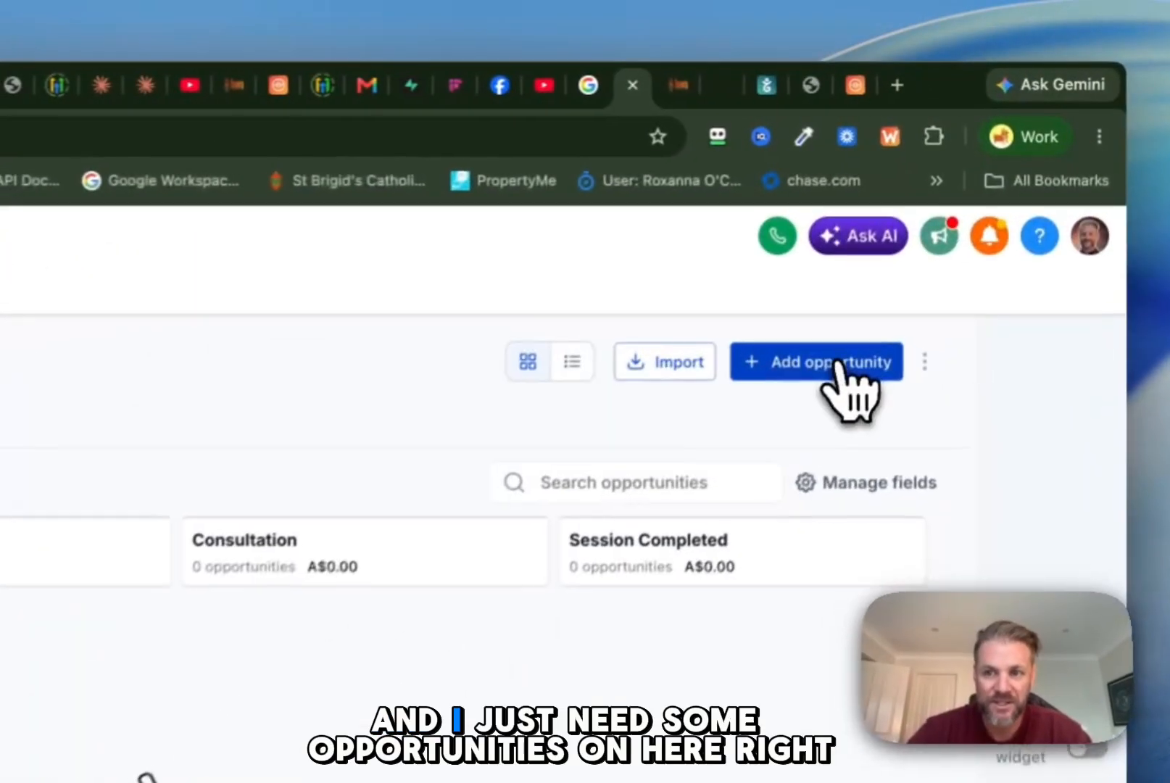
{"action": "left_click", "coordinate": [933, 234]}
{"action": "left_click", "coordinate": [554, 297]}
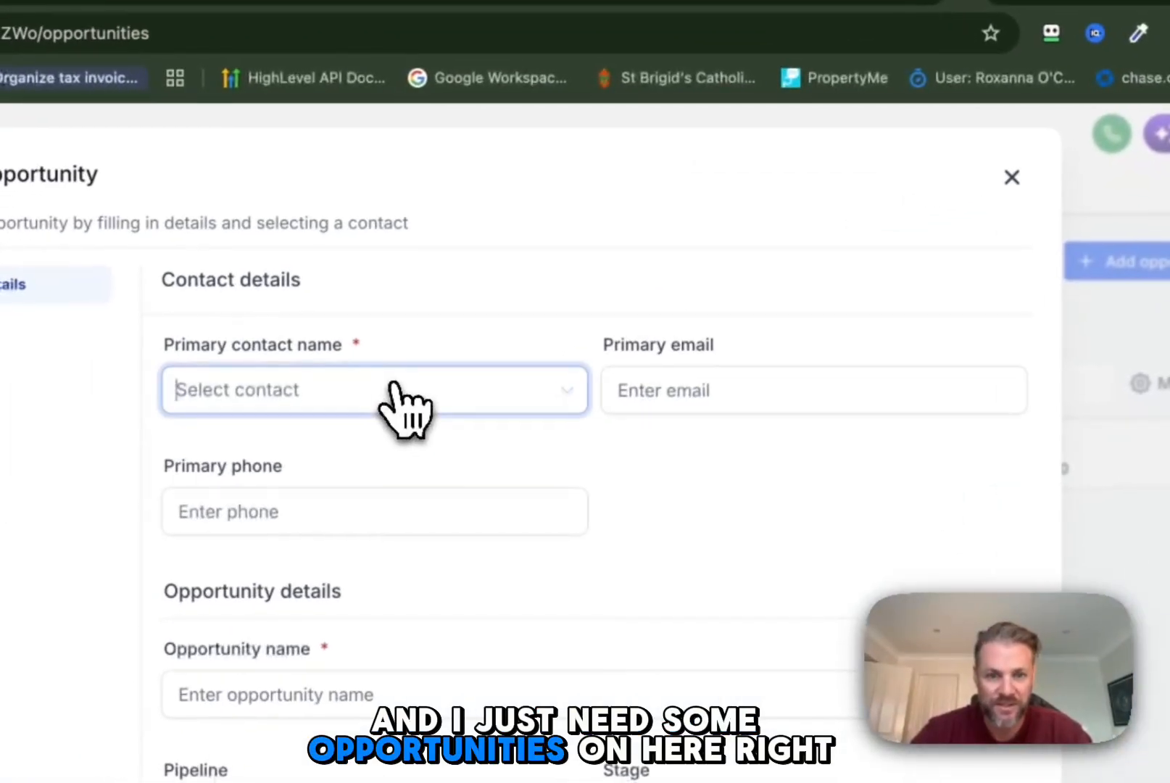
{"action": "left_click", "coordinate": [334, 443]}
{"action": "left_click", "coordinate": [862, 402]}
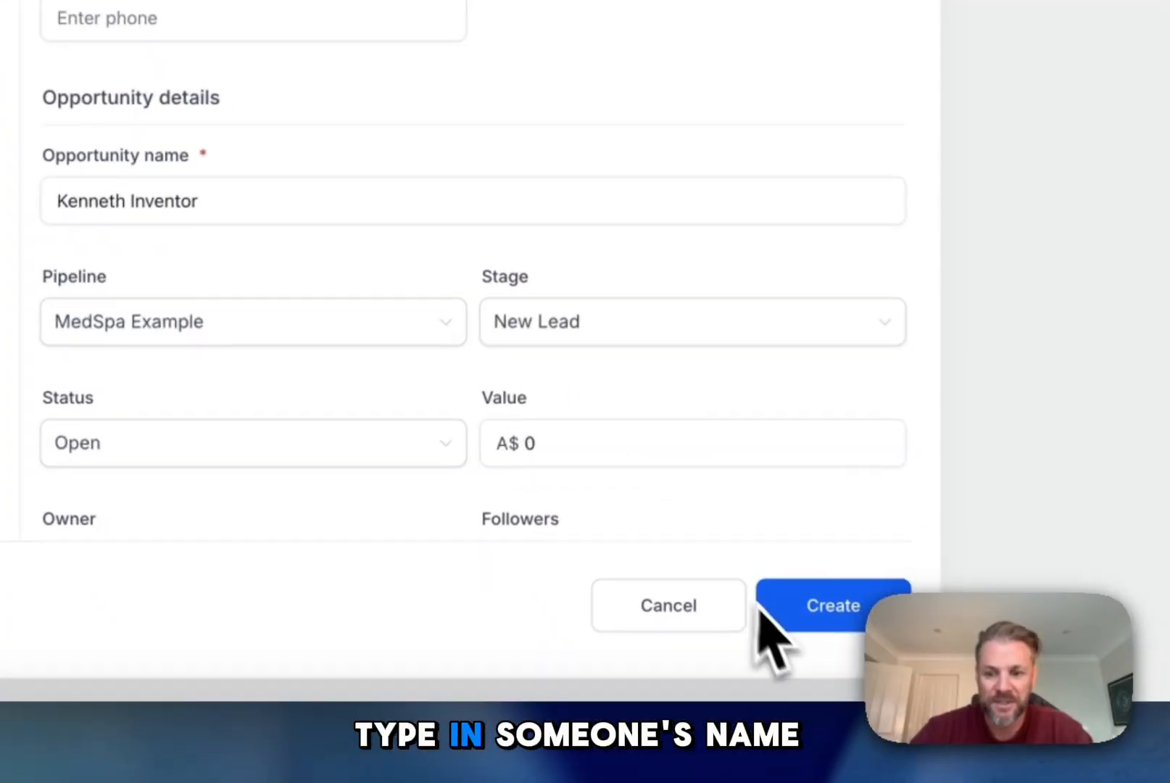
{"action": "left_click", "coordinate": [629, 428]}
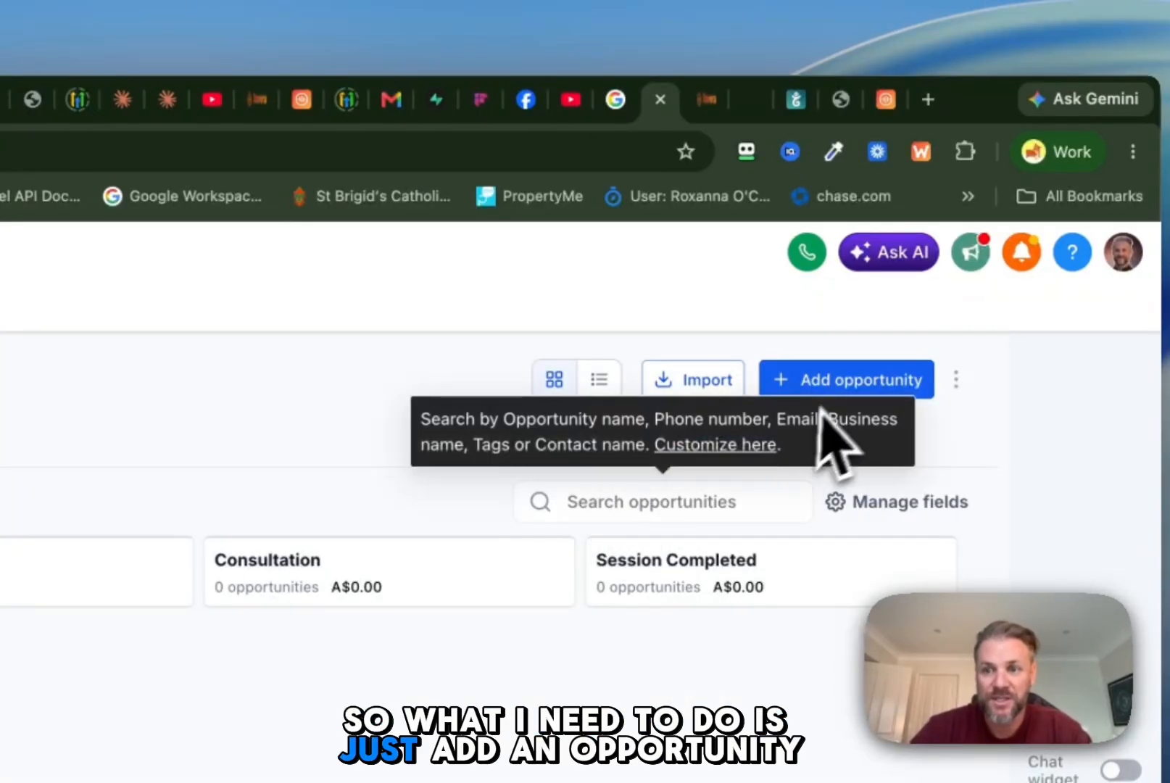
{"action": "left_click", "coordinate": [845, 384]}
{"action": "left_click", "coordinate": [202, 493]}
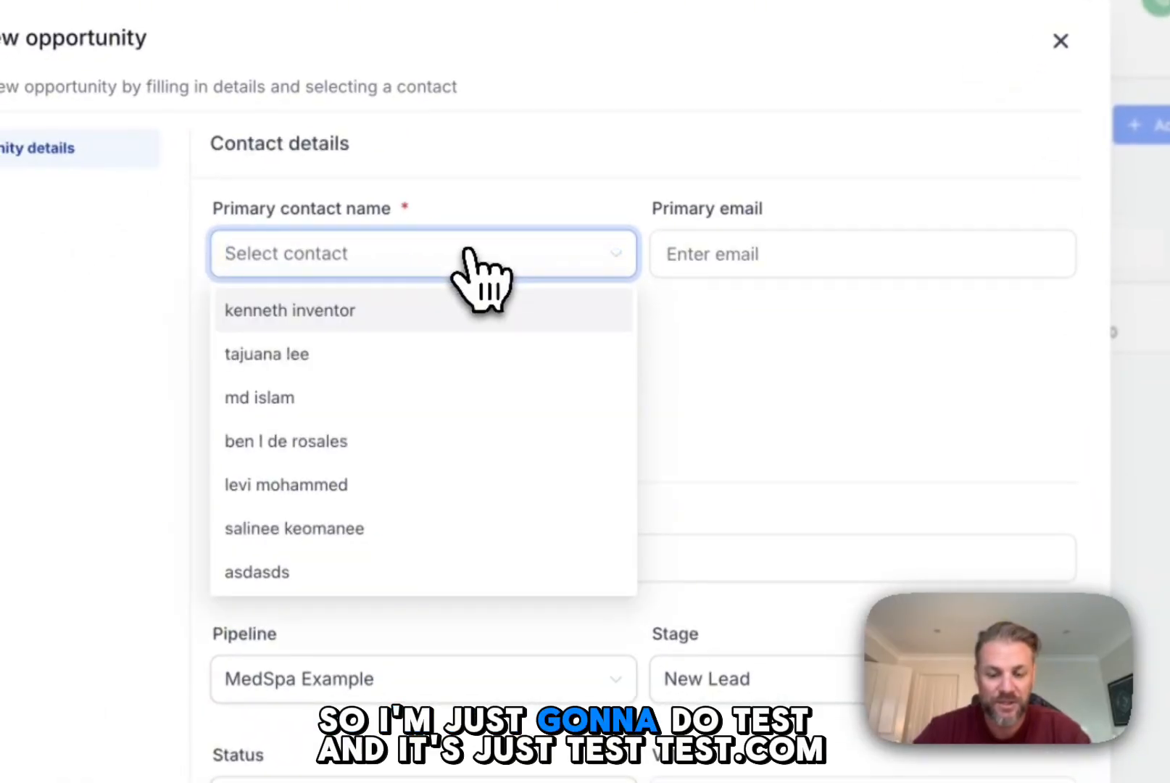
{"action": "type", "text": "test"}
{"action": "left_click", "coordinate": [761, 246]}
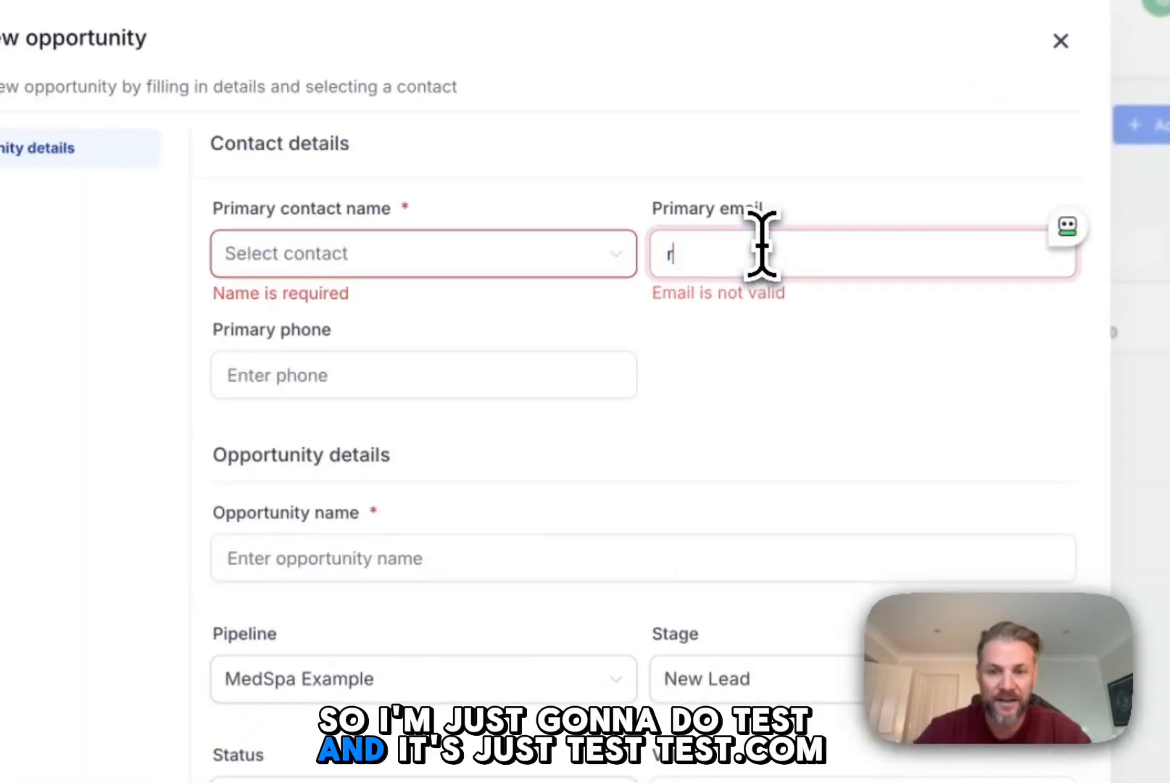
{"action": "type", "text": "test@test.c"}
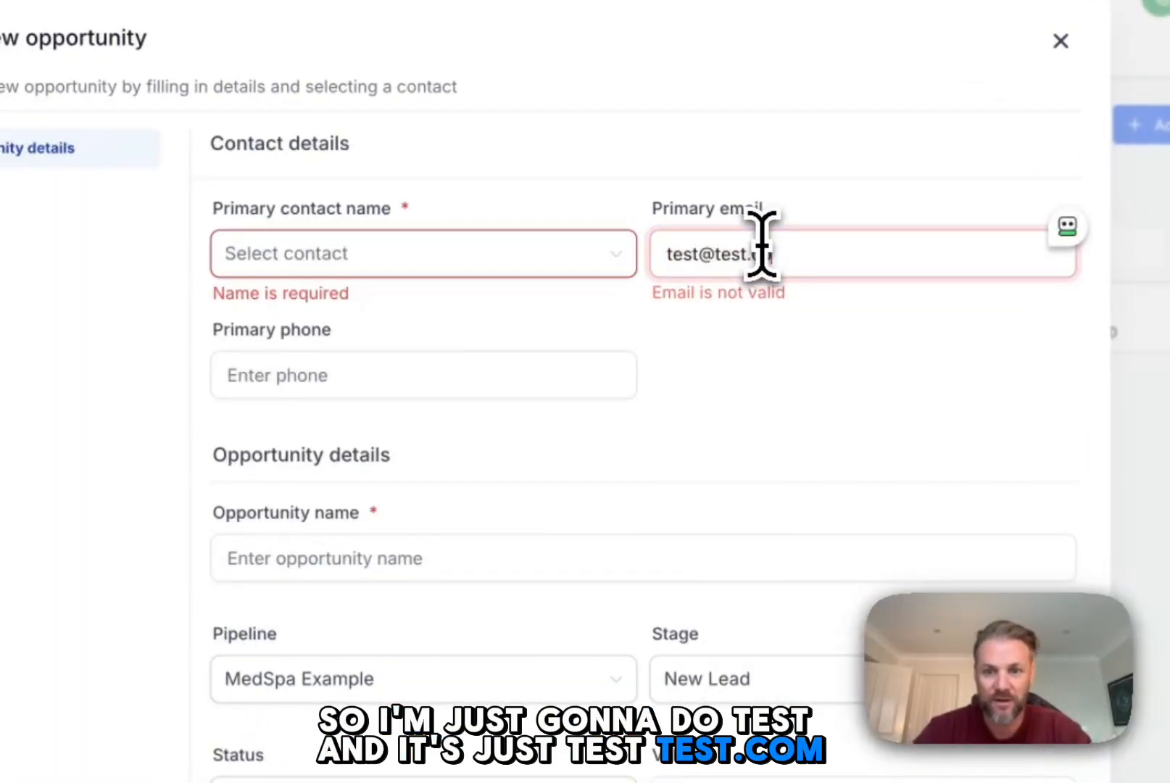
{"action": "type", "text": "om"}
{"action": "key", "text": "Tab"}
{"action": "left_click", "coordinate": [507, 261]}
{"action": "left_click", "coordinate": [357, 353]}
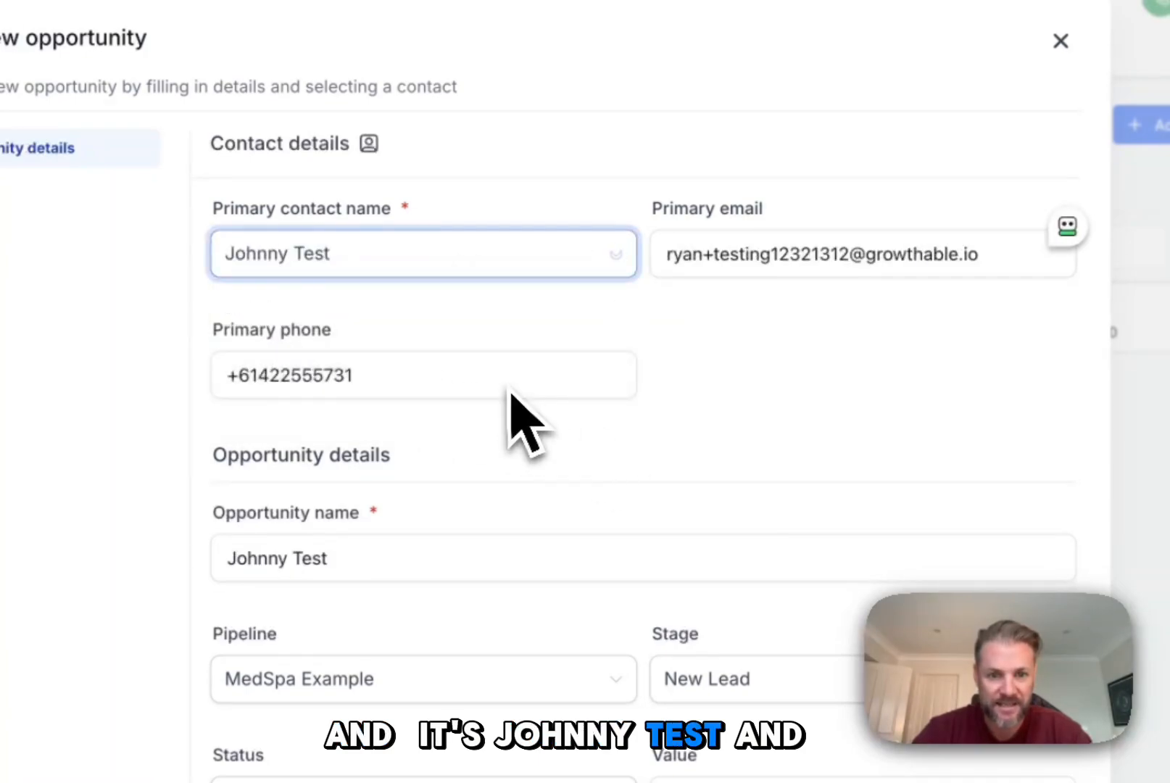
{"action": "left_click", "coordinate": [498, 380]}
{"action": "key", "text": "Tab"}
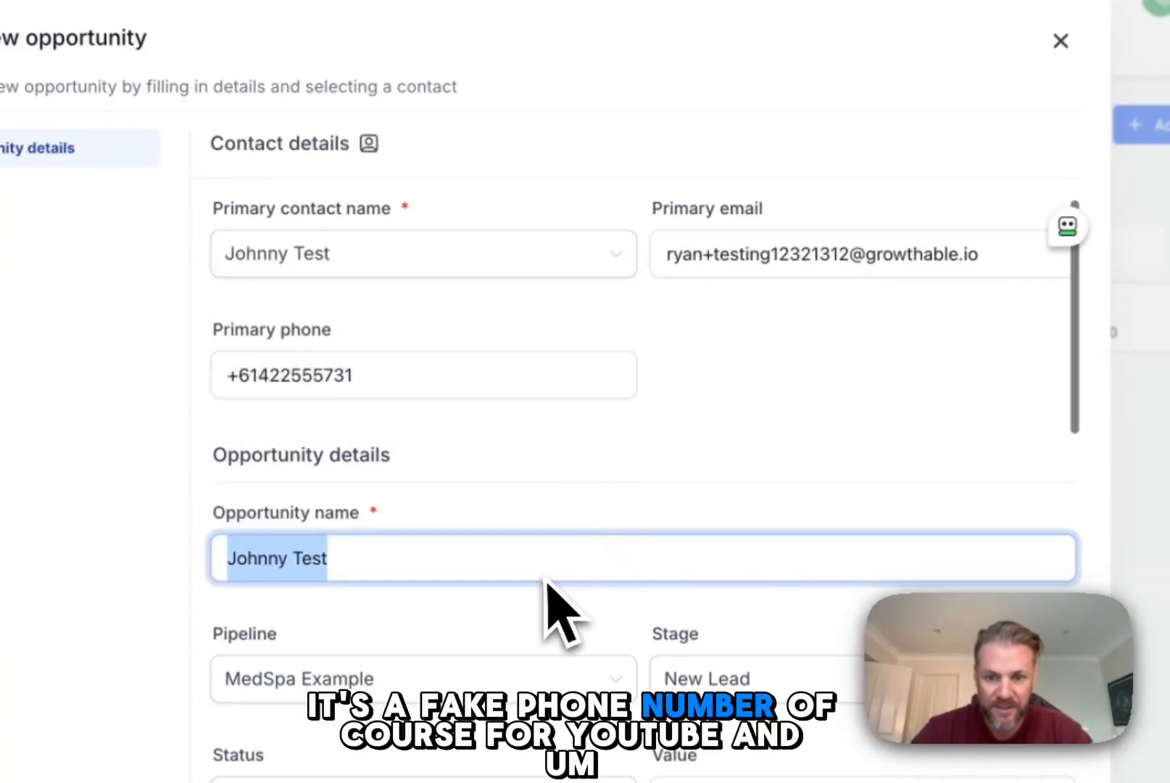
{"action": "left_click", "coordinate": [681, 282]}
{"action": "key", "text": "BackSpace"}
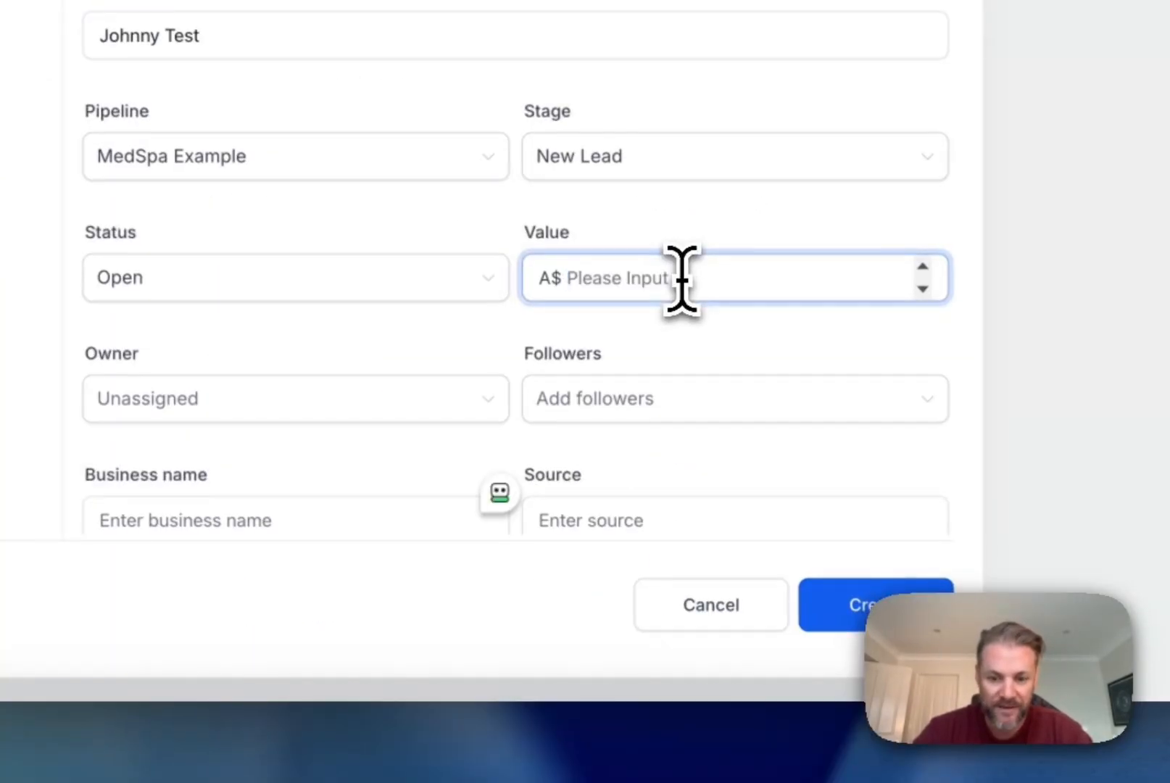
{"action": "type", "text": "650"}
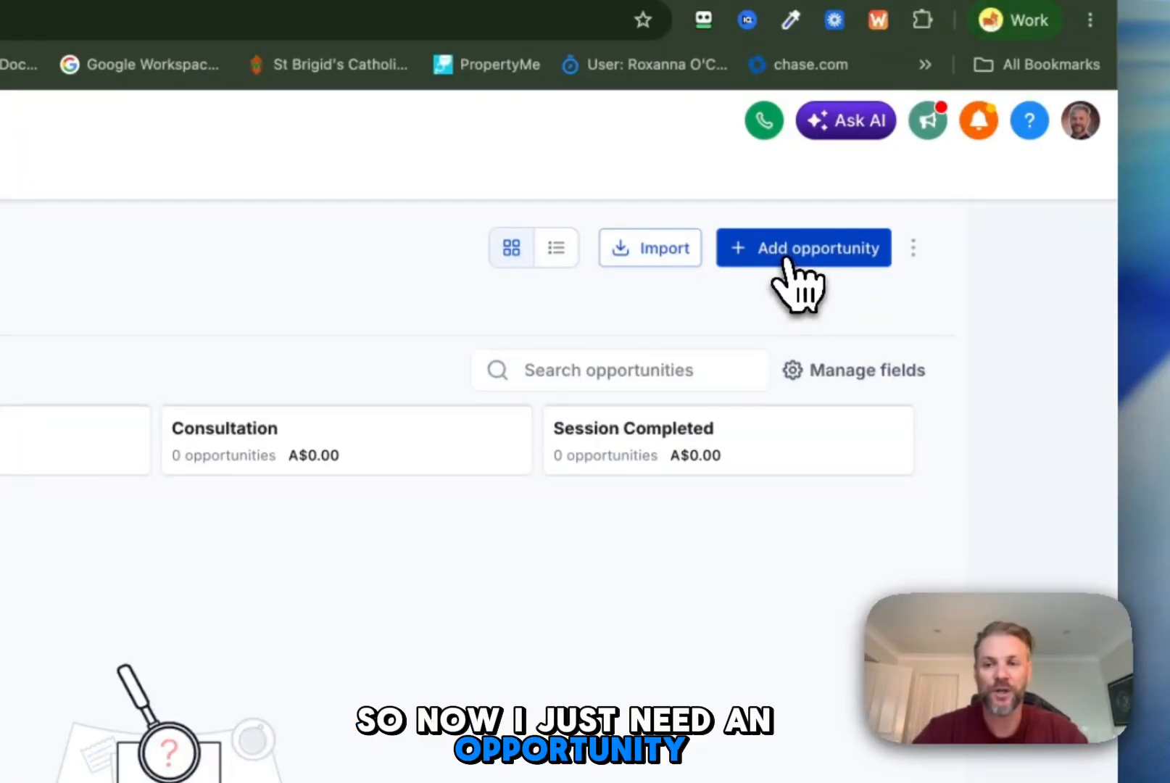
Step: Start a new MedSpa Example opportunity for the existing test contact and set its value to A$650
{"action": "left_click", "coordinate": [788, 263]}
{"action": "left_click", "coordinate": [420, 328]}
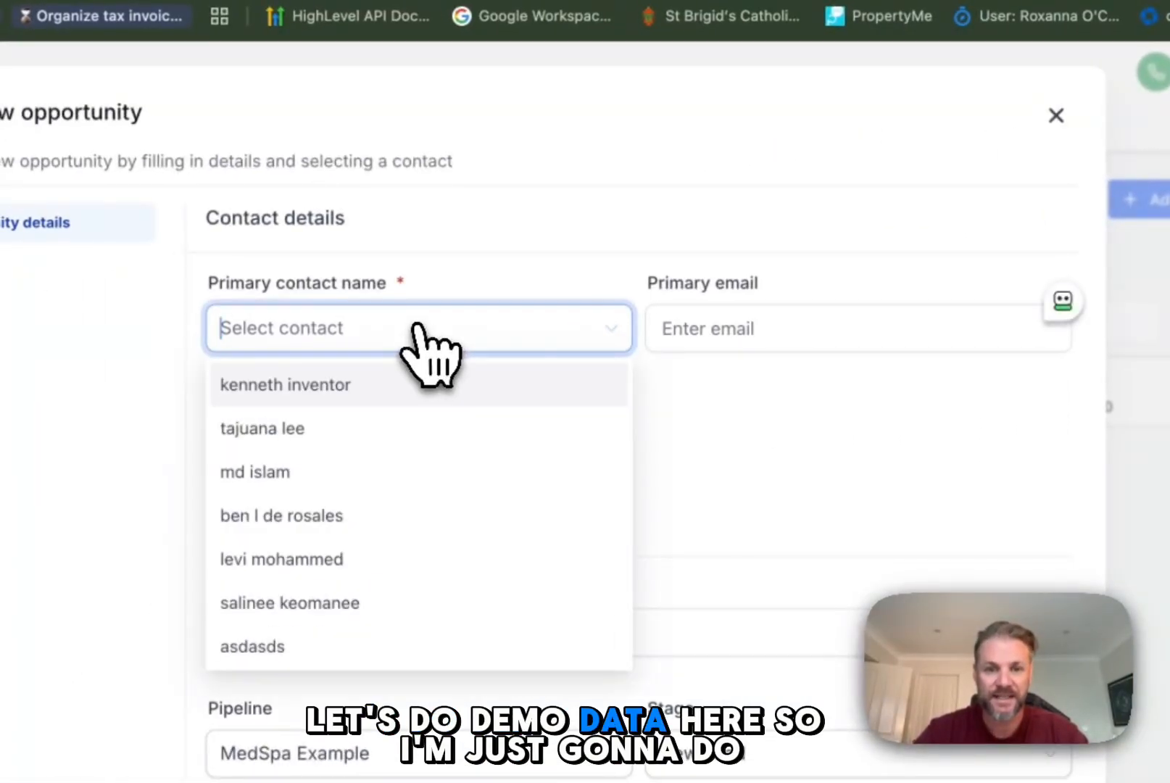
{"action": "type", "text": "dem"}
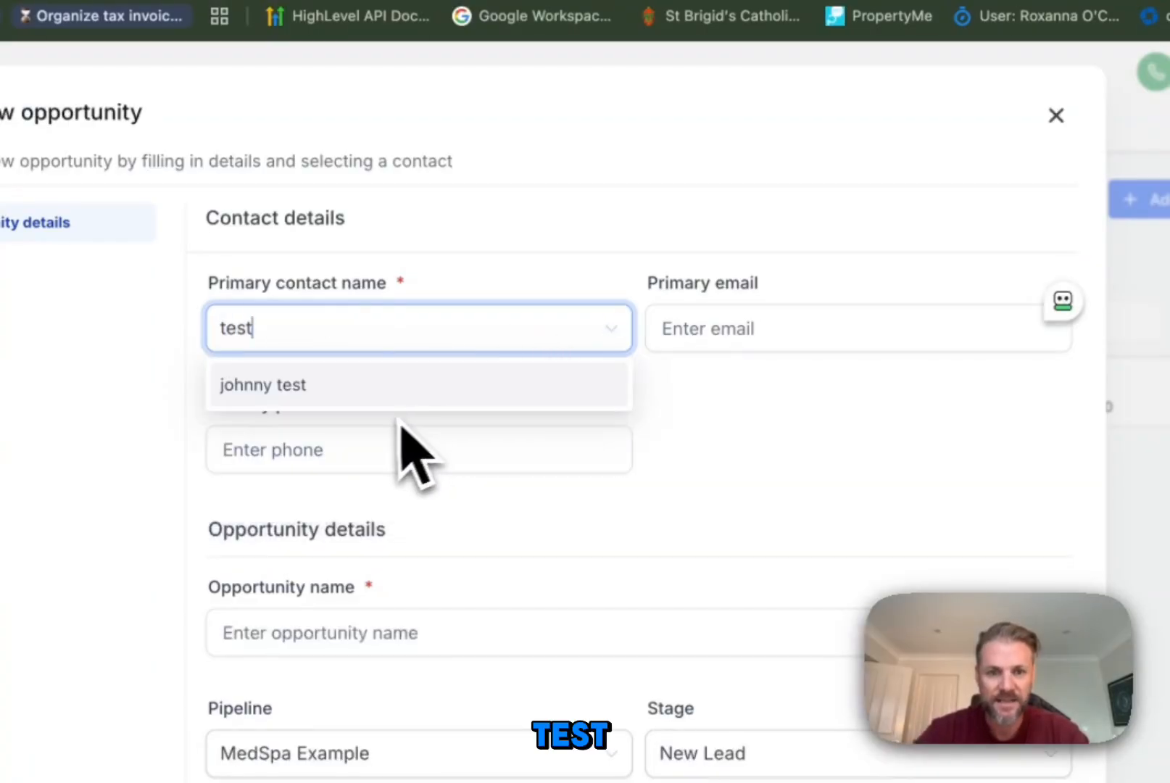
{"action": "left_click", "coordinate": [335, 392]}
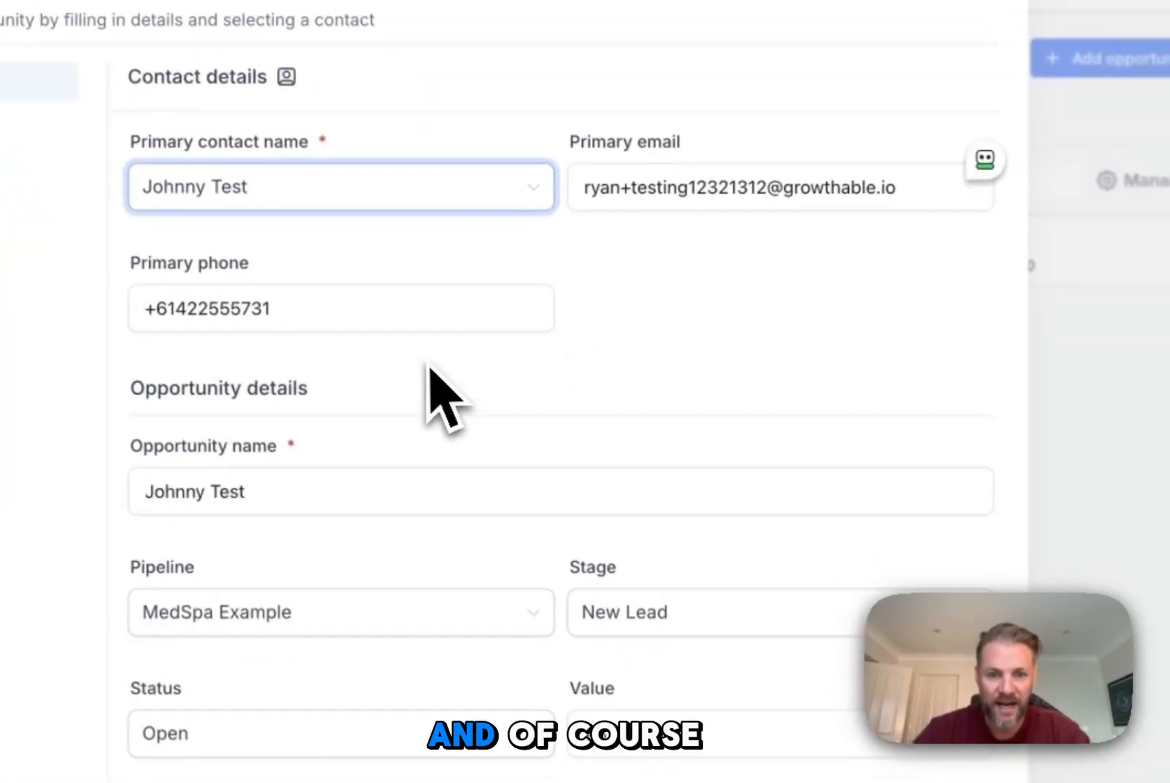
{"action": "scroll", "coordinate": [526, 613], "scroll_direction": "down", "scroll_amount": 1}
{"action": "scroll", "coordinate": [447, 449], "scroll_direction": "down", "scroll_amount": 3}
{"action": "left_click_drag", "start_coordinate": [653, 521], "coordinate": [441, 516]}
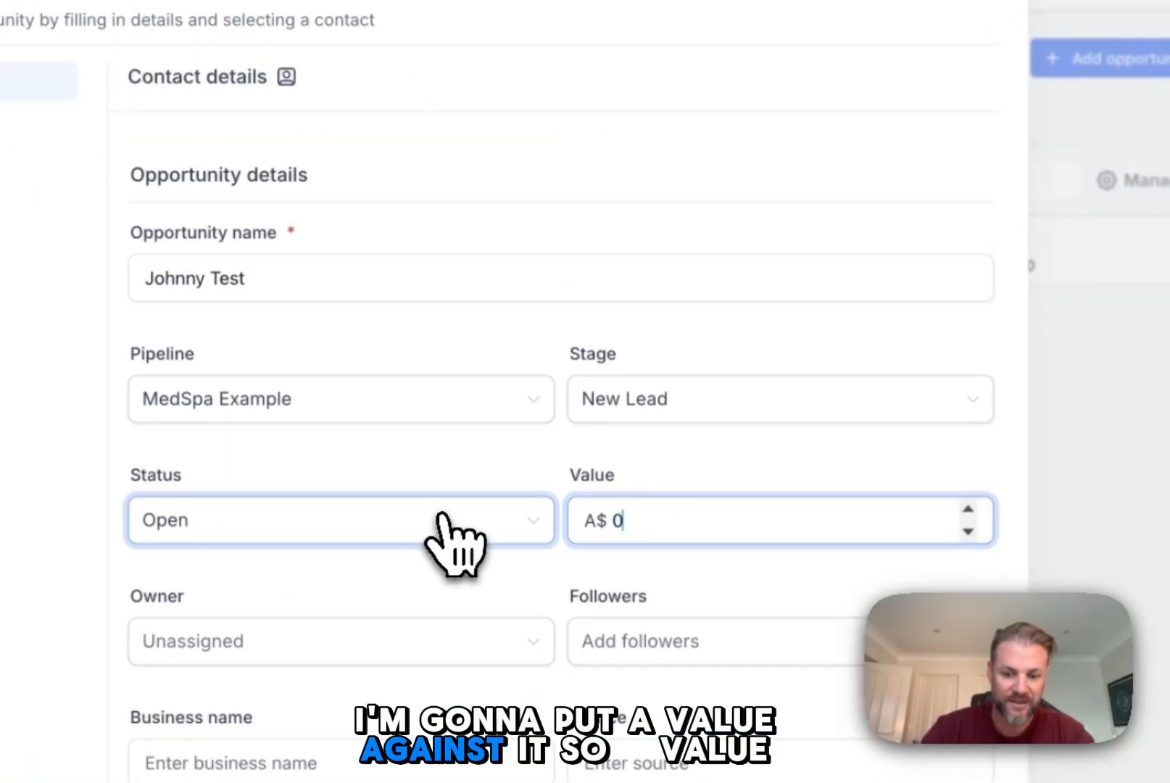
{"action": "key", "text": "BackSpace"}
{"action": "type", "text": "650"}
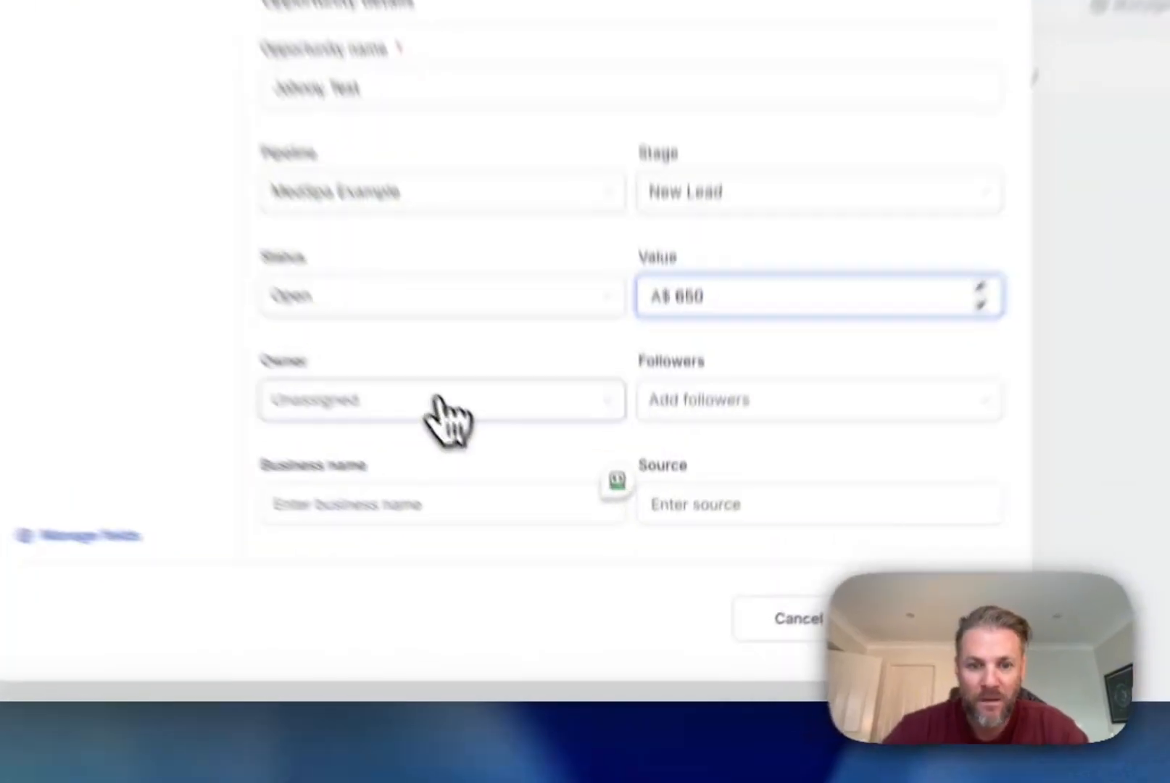
Step: Assign an owner to the new opportunity, create it and return to the pipeline board
{"action": "left_click", "coordinate": [539, 531]}
{"action": "left_click", "coordinate": [522, 619]}
{"action": "left_click", "coordinate": [736, 582]}
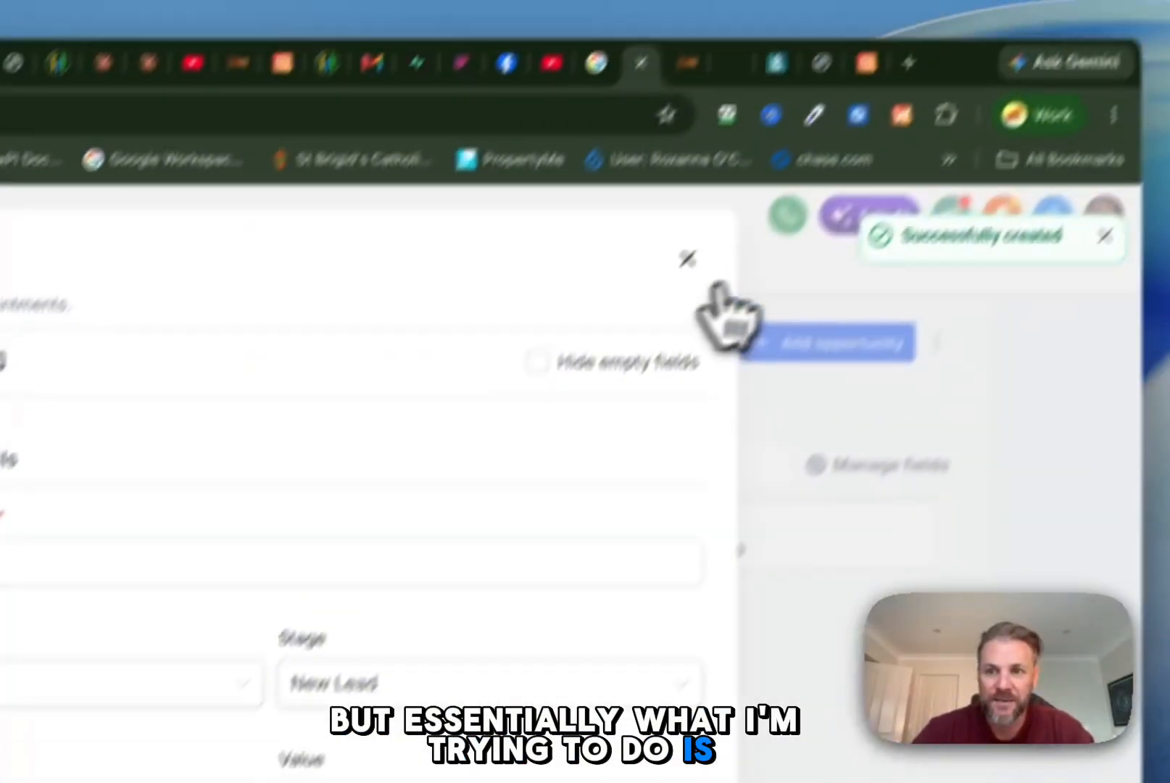
{"action": "left_click", "coordinate": [687, 259]}
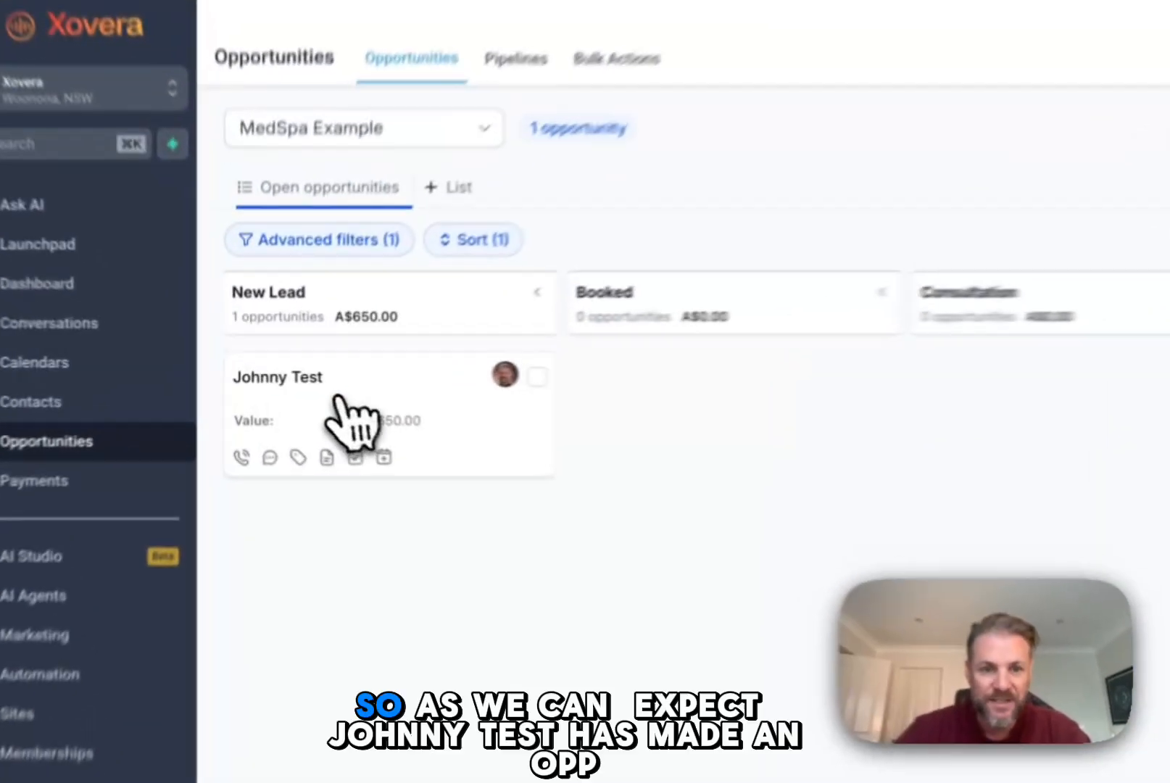
Step: Move the test contact's opportunity card from the New Lead stage to the Consultation stage
{"action": "left_click_drag", "start_coordinate": [301, 391], "coordinate": [662, 365]}
{"action": "left_click_drag", "start_coordinate": [843, 428], "coordinate": [841, 432]}
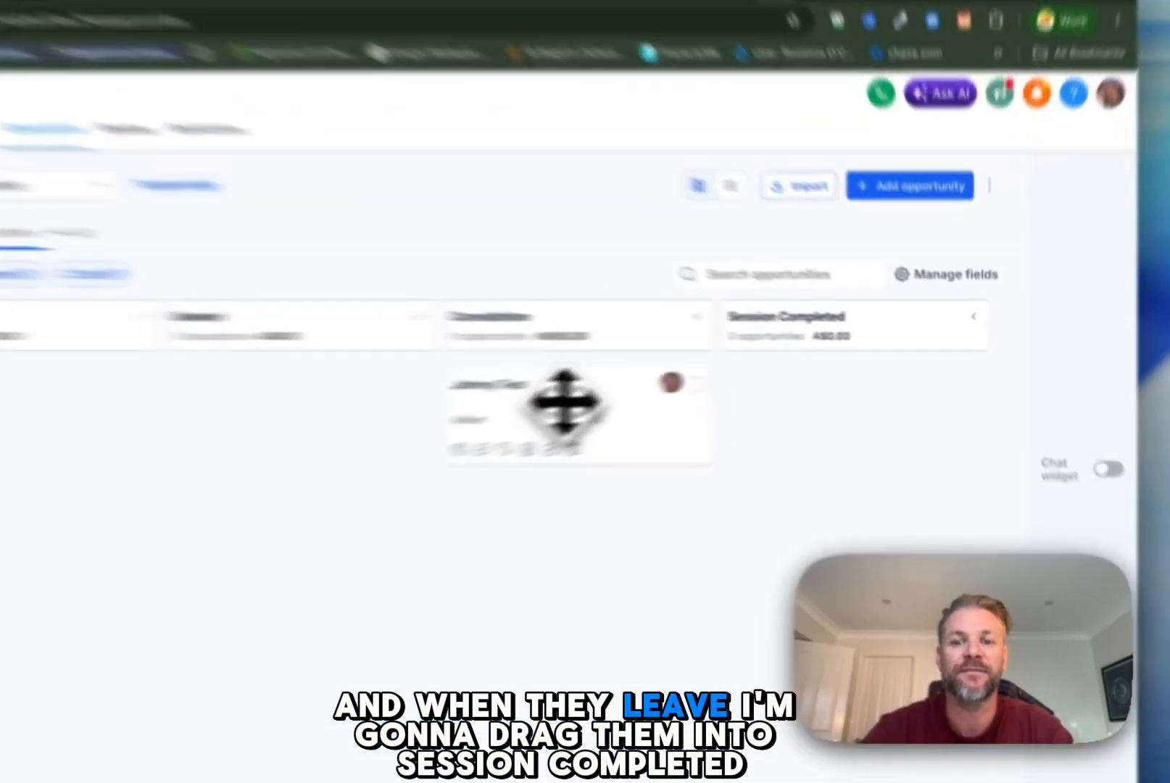
{"action": "left_click_drag", "start_coordinate": [693, 392], "coordinate": [891, 384]}
{"action": "left_click_drag", "start_coordinate": [798, 431], "coordinate": [459, 406]}
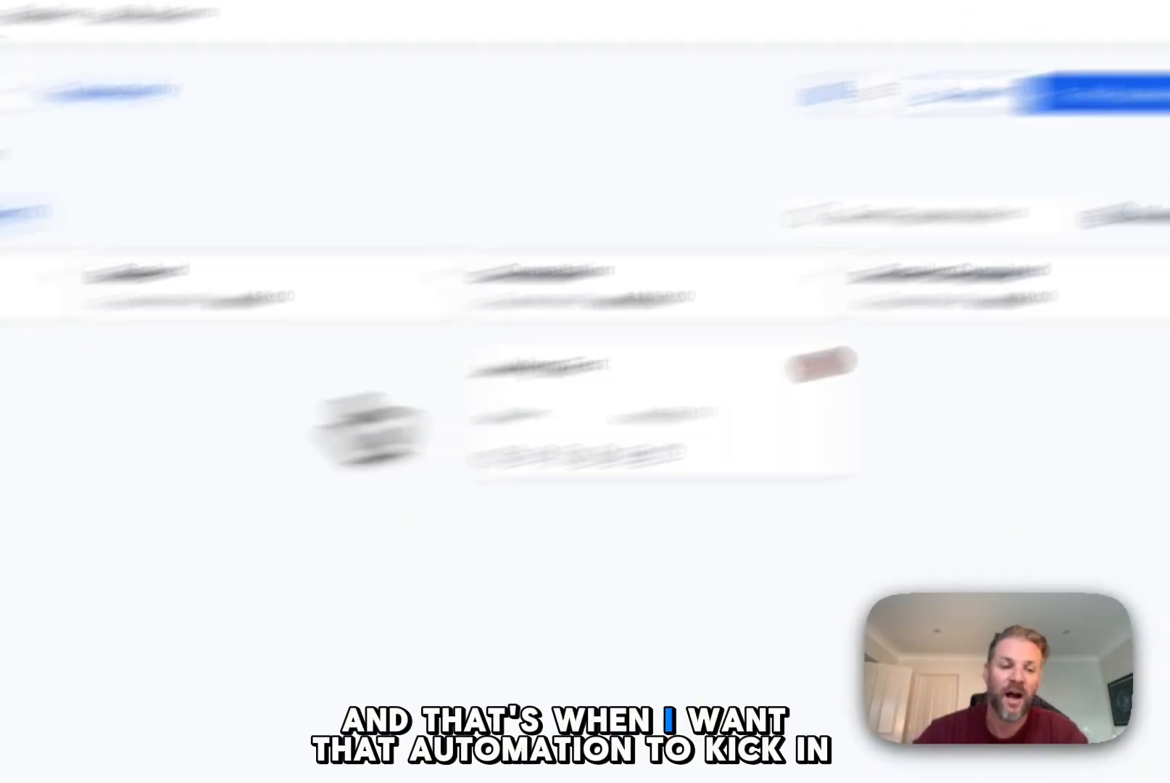
Step: Open the Review Automation workflow from the recently used automation workflows
{"action": "left_click", "coordinate": [230, 548]}
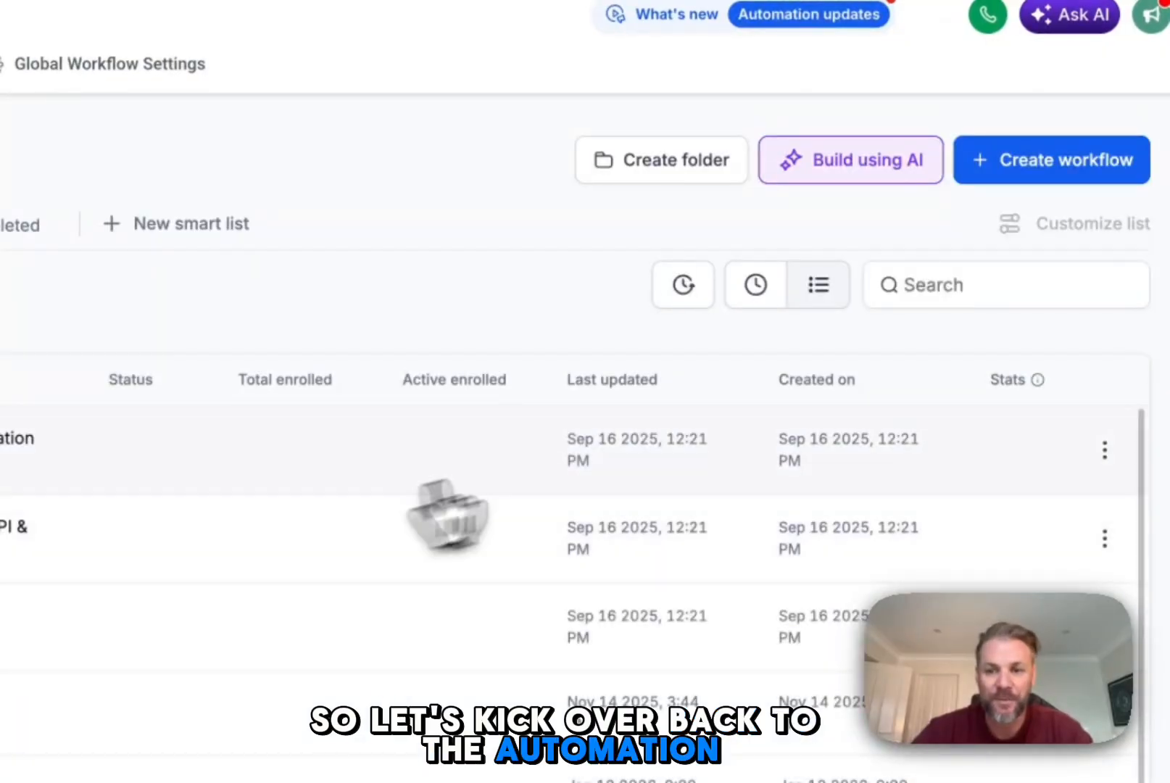
{"action": "left_click", "coordinate": [756, 283]}
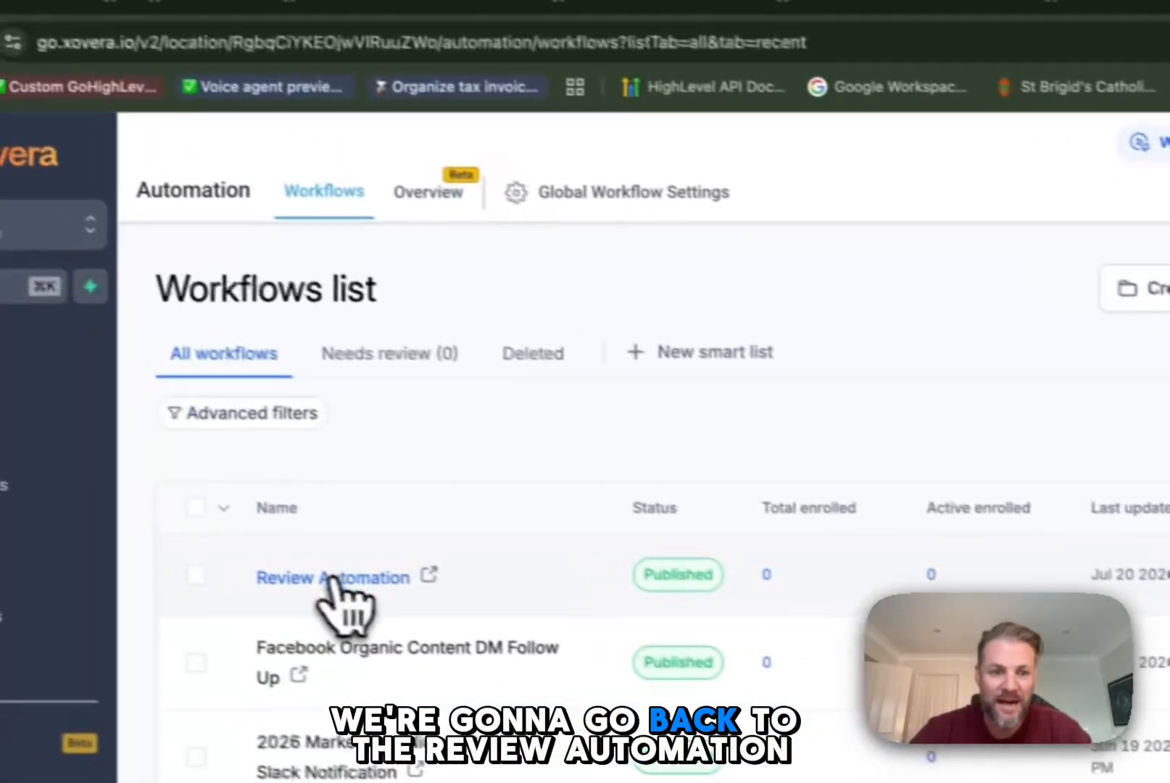
{"action": "left_click", "coordinate": [332, 577]}
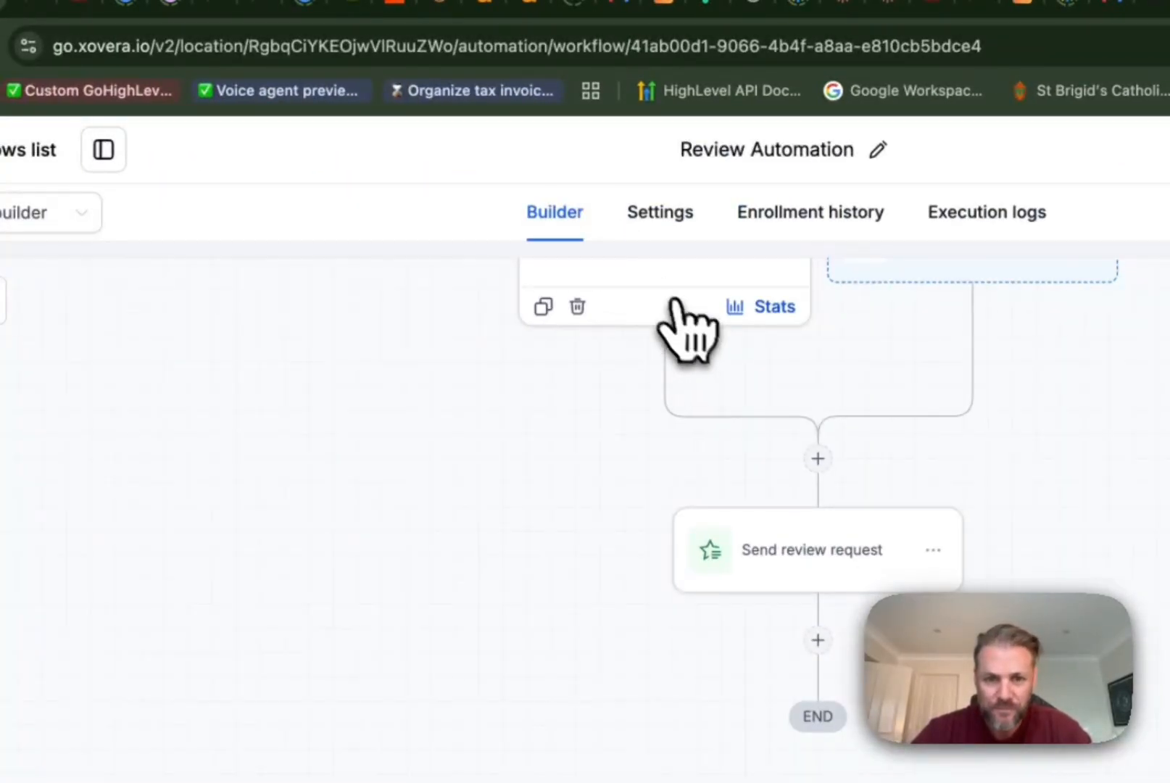
Step: Open the Pipeline Stage Changed trigger and add an In pipeline filter set to MedSpa Example
{"action": "left_click", "coordinate": [674, 303]}
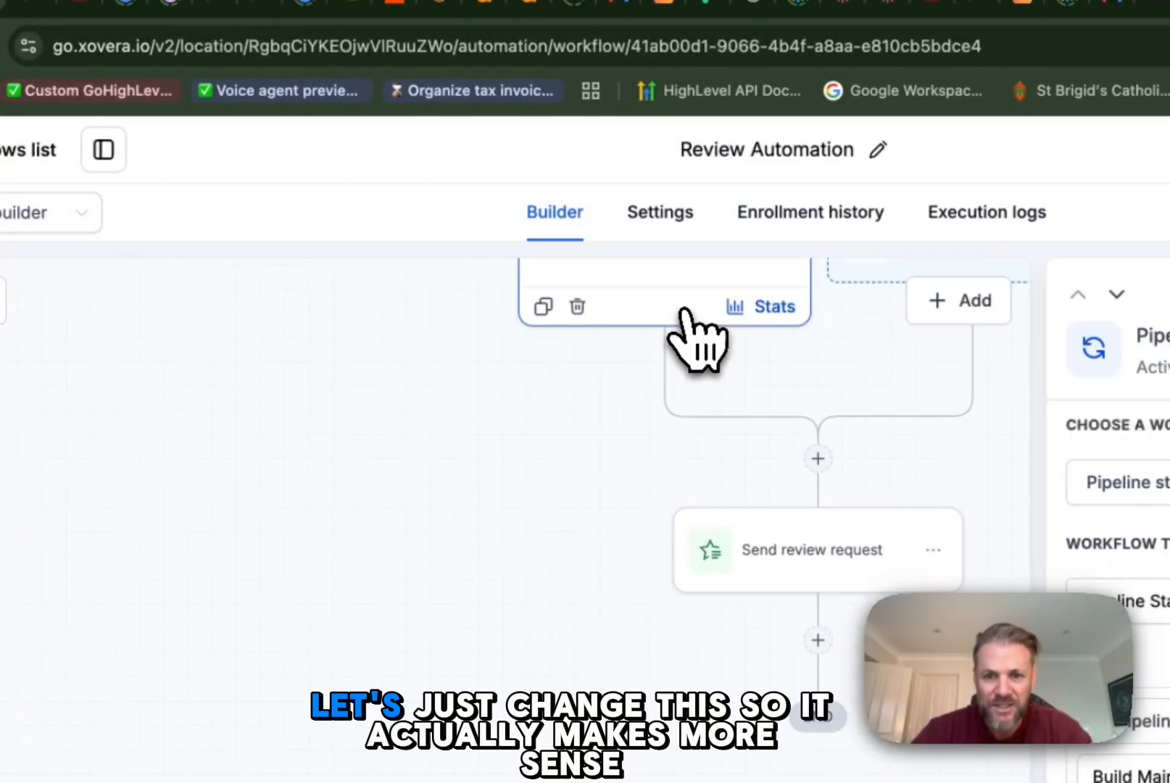
{"action": "left_click", "coordinate": [879, 384]}
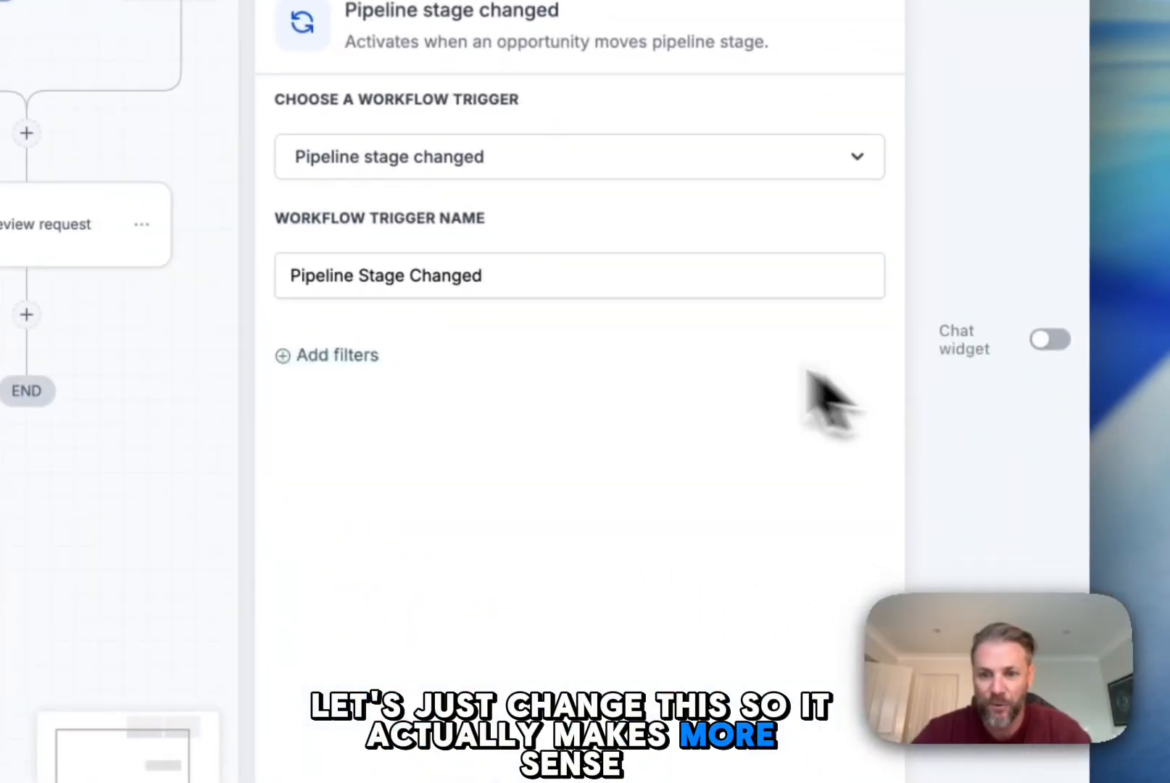
{"action": "left_click", "coordinate": [419, 256]}
{"action": "left_click", "coordinate": [491, 239]}
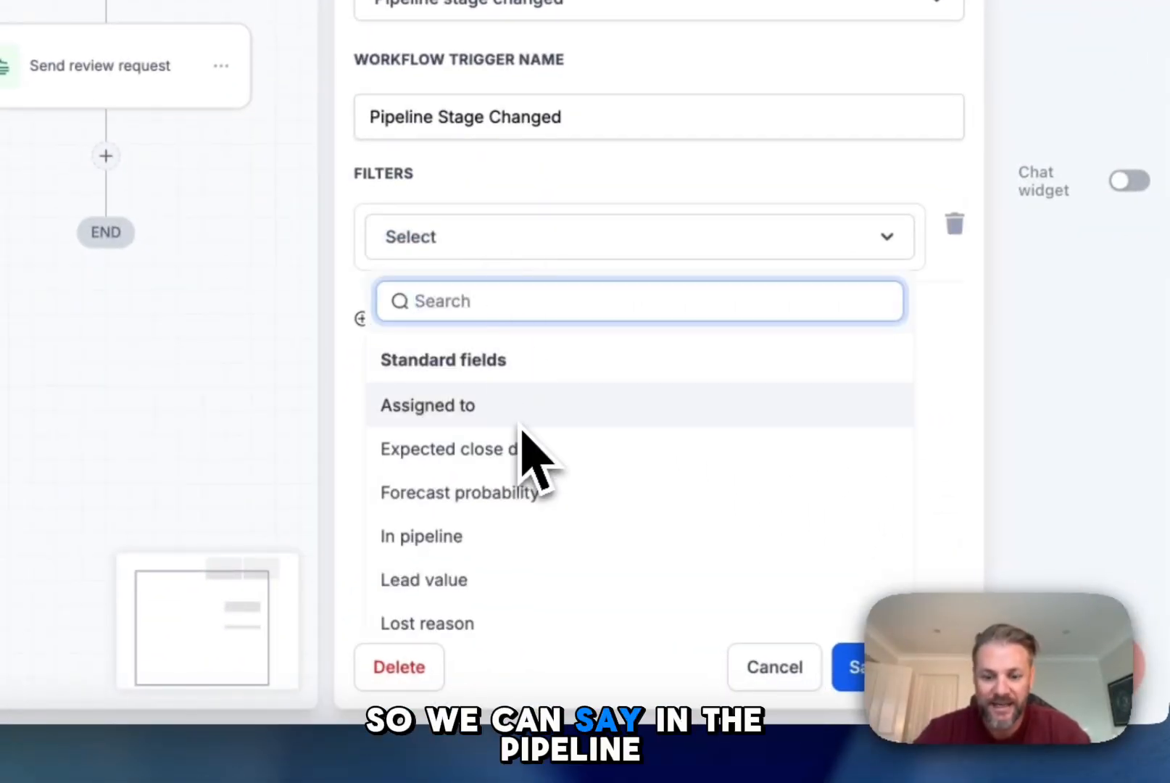
{"action": "left_click", "coordinate": [427, 410]}
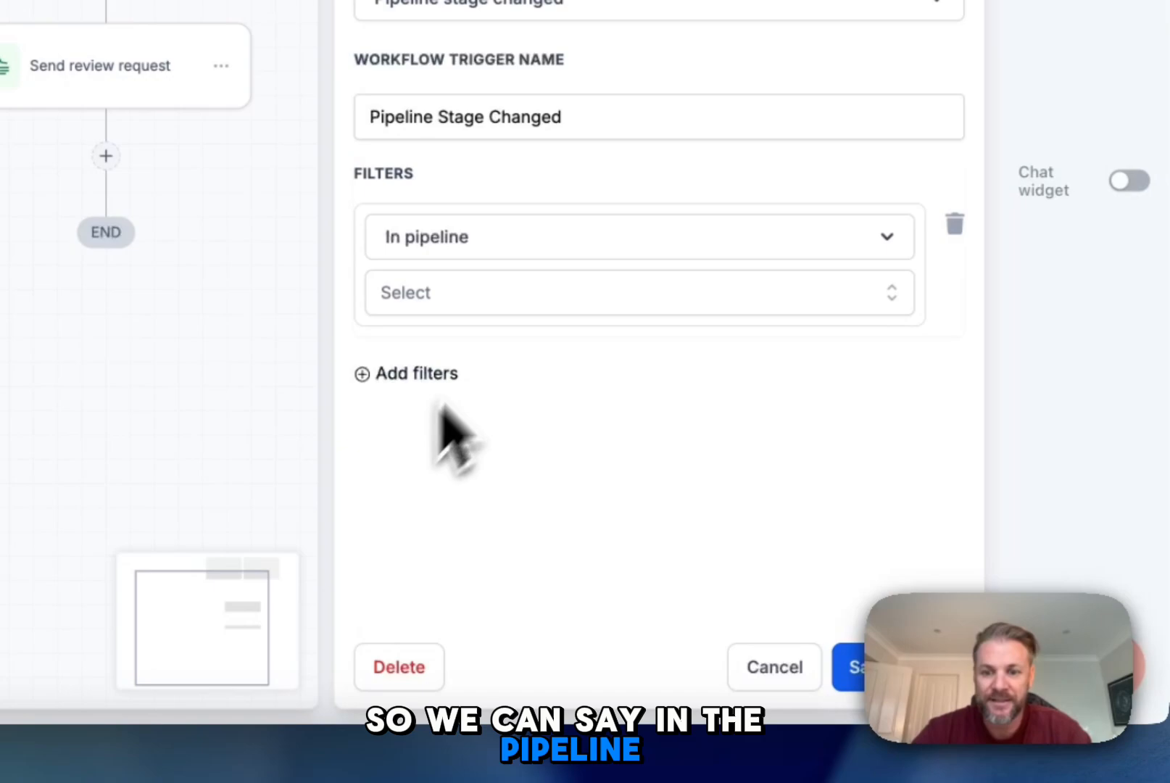
{"action": "left_click", "coordinate": [529, 297]}
{"action": "left_click", "coordinate": [569, 579]}
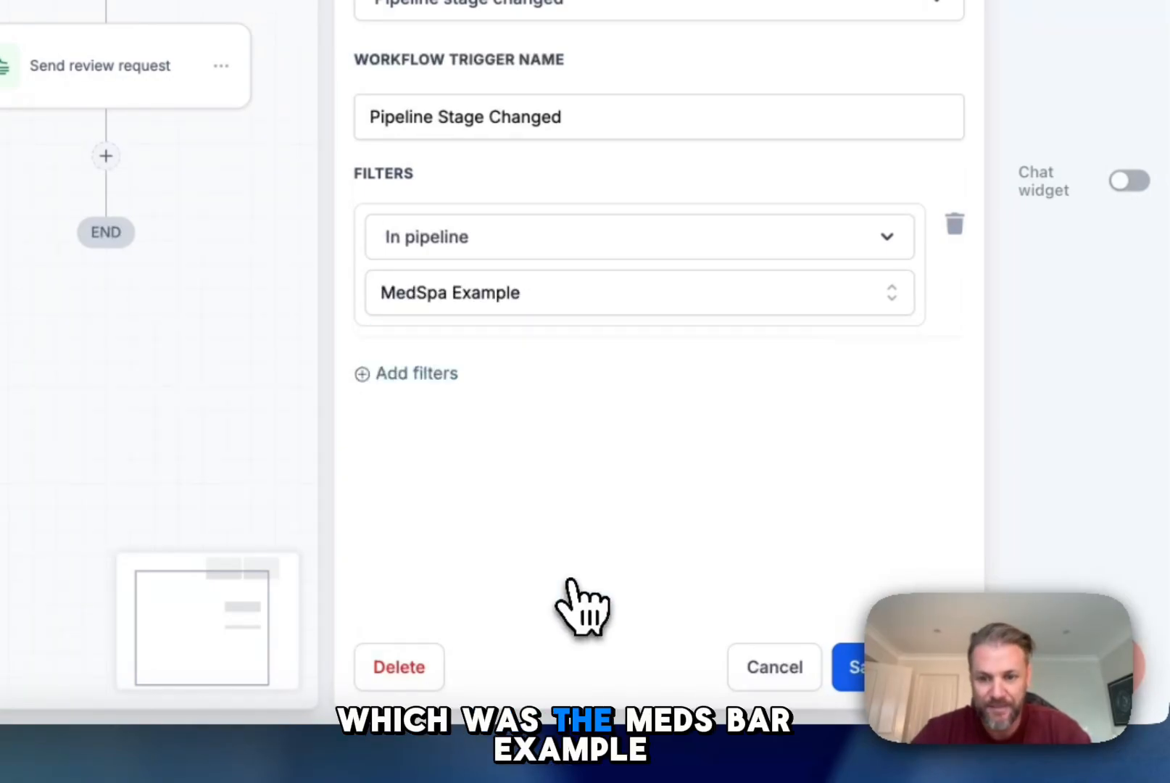
Step: Add a Pipeline stage filter set to Session Completed, then save the trigger and the workflow
{"action": "left_click", "coordinate": [519, 379]}
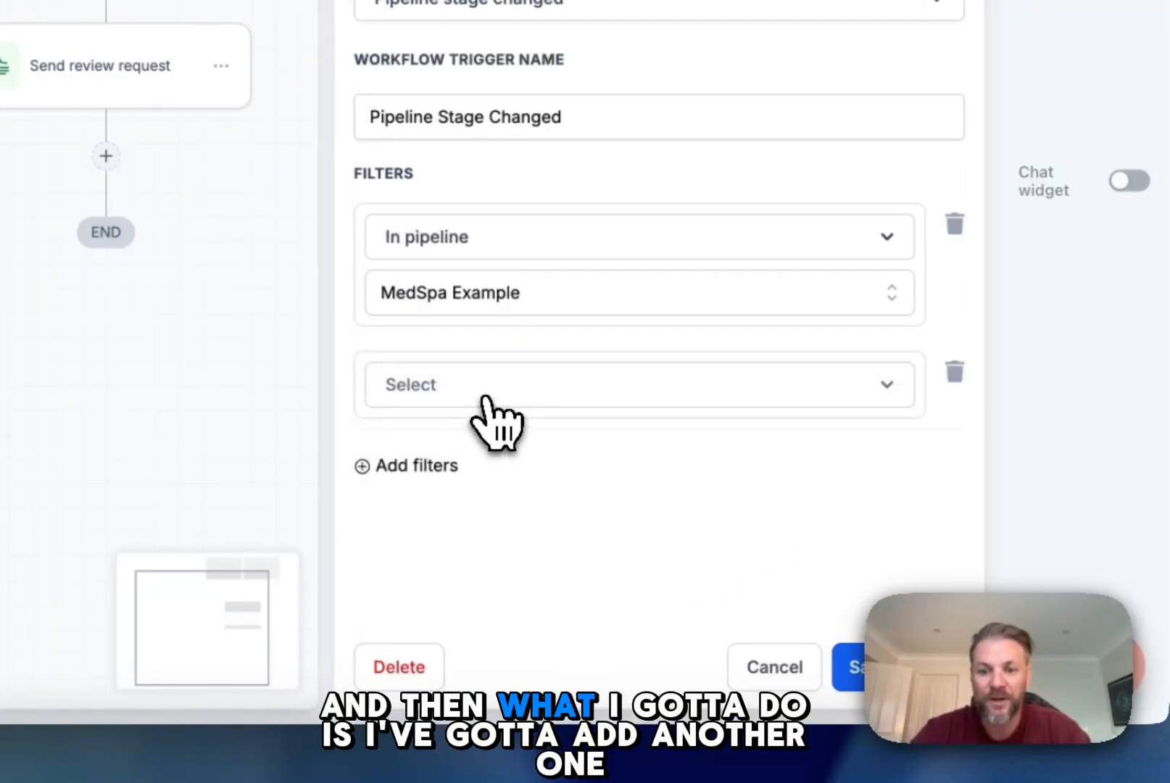
{"action": "left_click", "coordinate": [490, 395]}
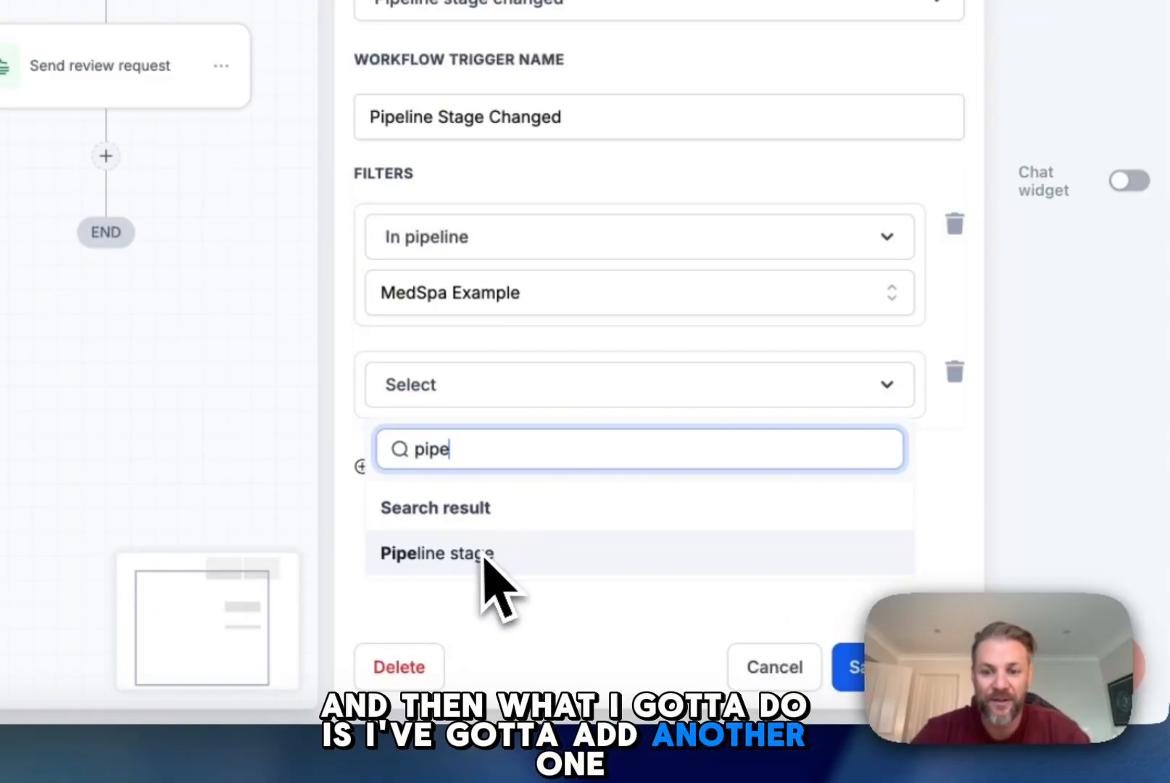
{"action": "left_click", "coordinate": [484, 555]}
{"action": "left_click", "coordinate": [531, 449]}
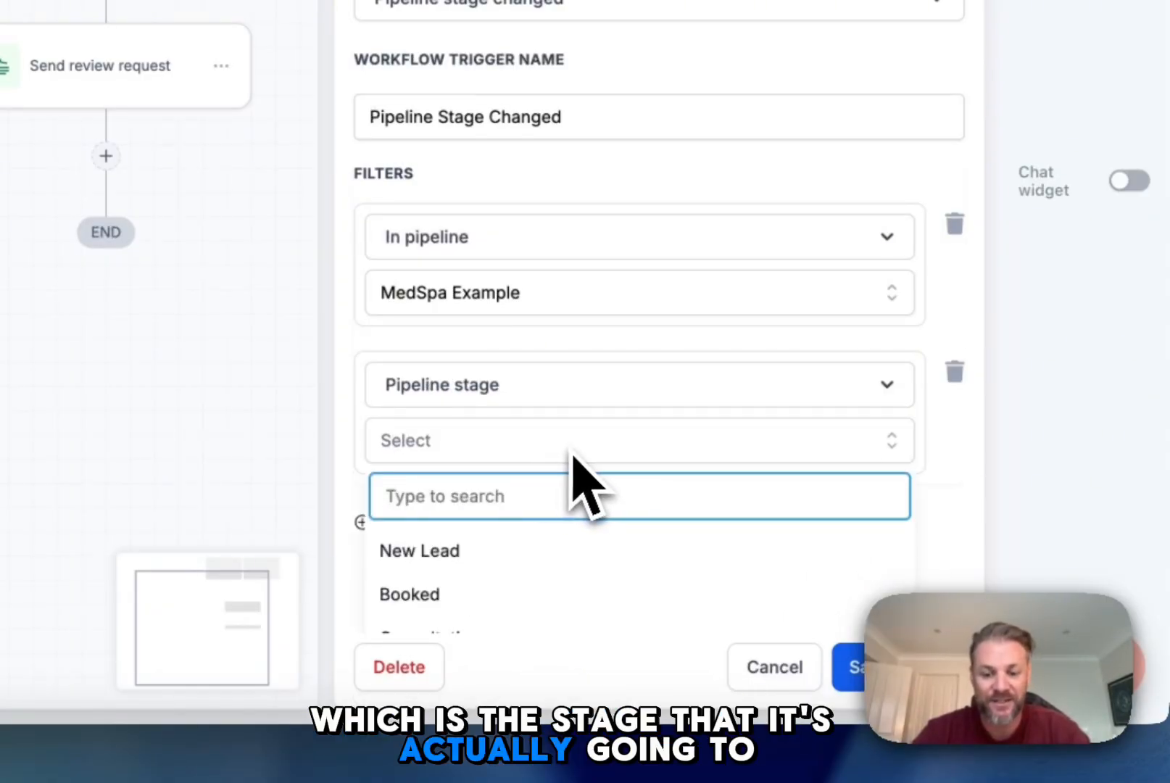
{"action": "scroll", "coordinate": [569, 484], "scroll_direction": "down", "scroll_amount": 1}
{"action": "left_click", "coordinate": [580, 612]}
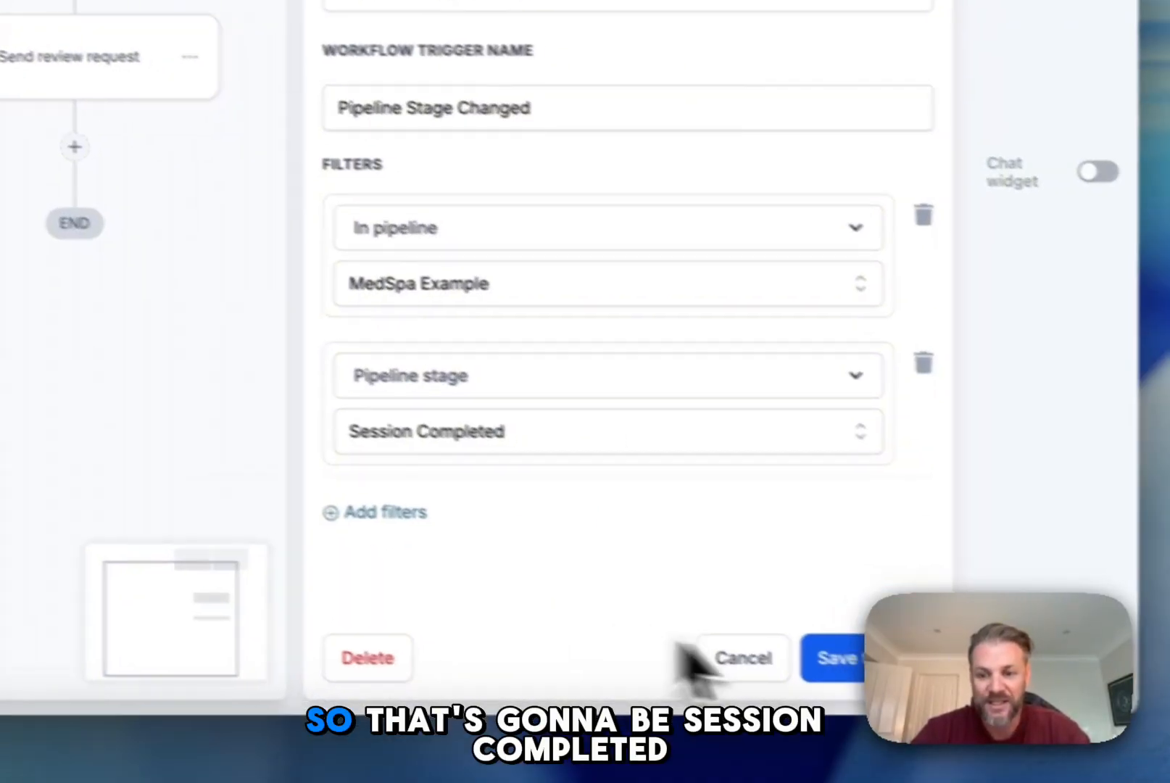
{"action": "left_click", "coordinate": [850, 656]}
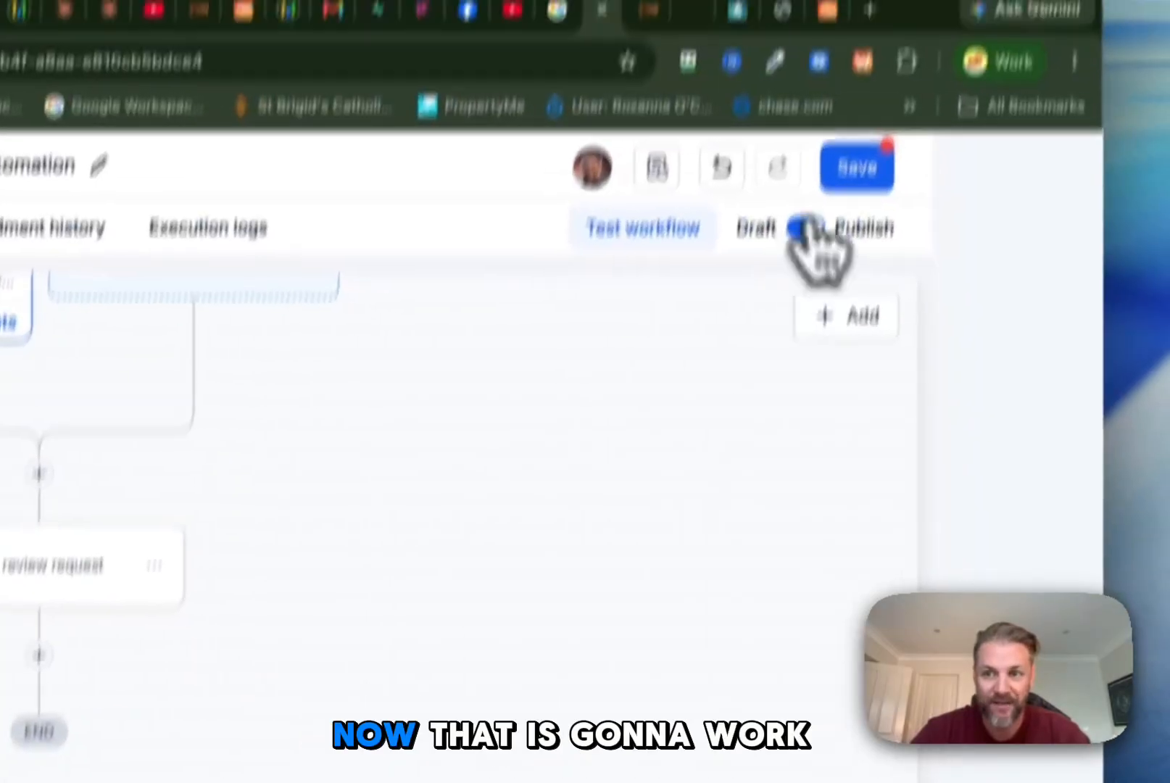
{"action": "left_click", "coordinate": [841, 271]}
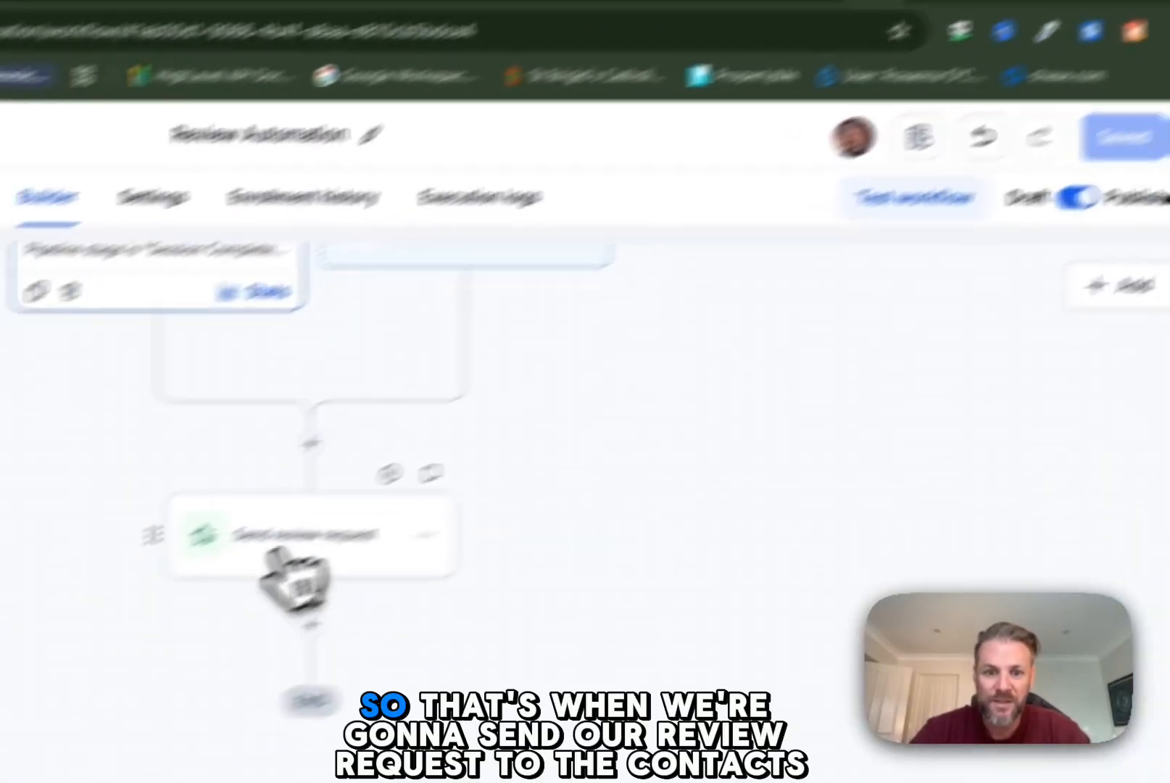
Step: Insert a Wait action for a set period of 5 minutes before the review request and save the workflow
{"action": "left_click", "coordinate": [282, 555]}
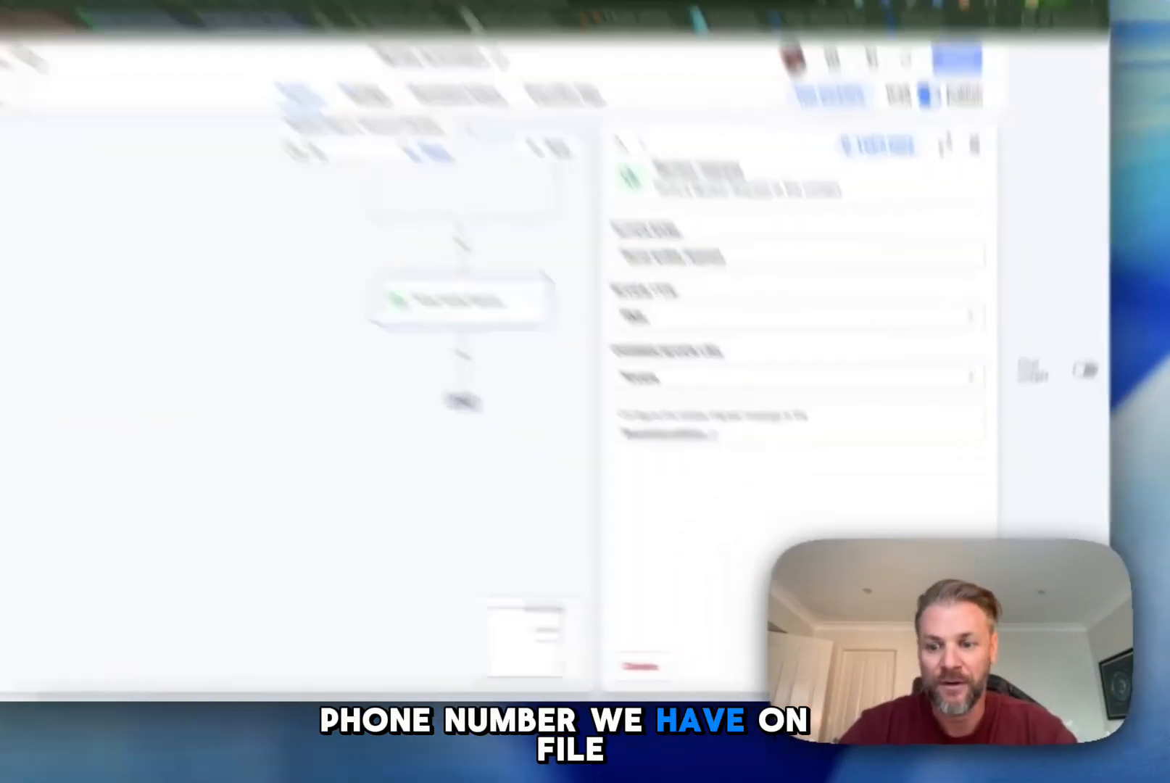
{"action": "left_click", "coordinate": [896, 674]}
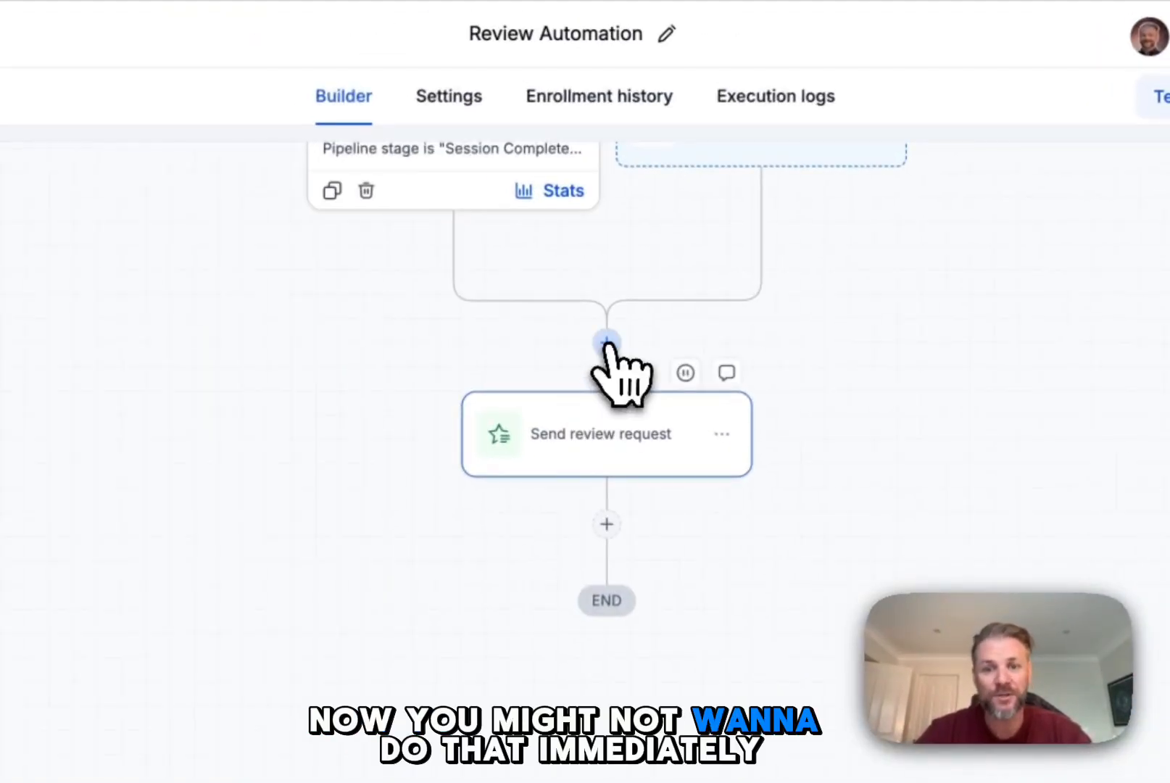
{"action": "left_click", "coordinate": [607, 343]}
{"action": "type", "text": "wai"}
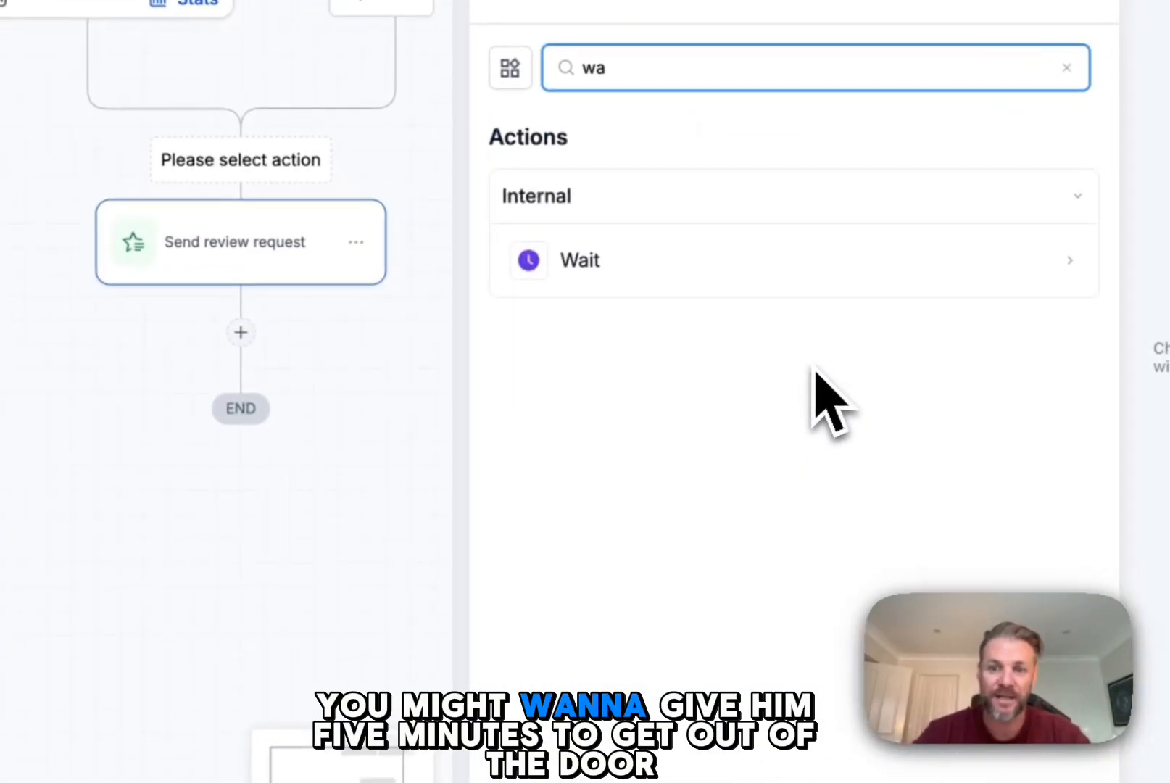
{"action": "left_click", "coordinate": [1058, 471]}
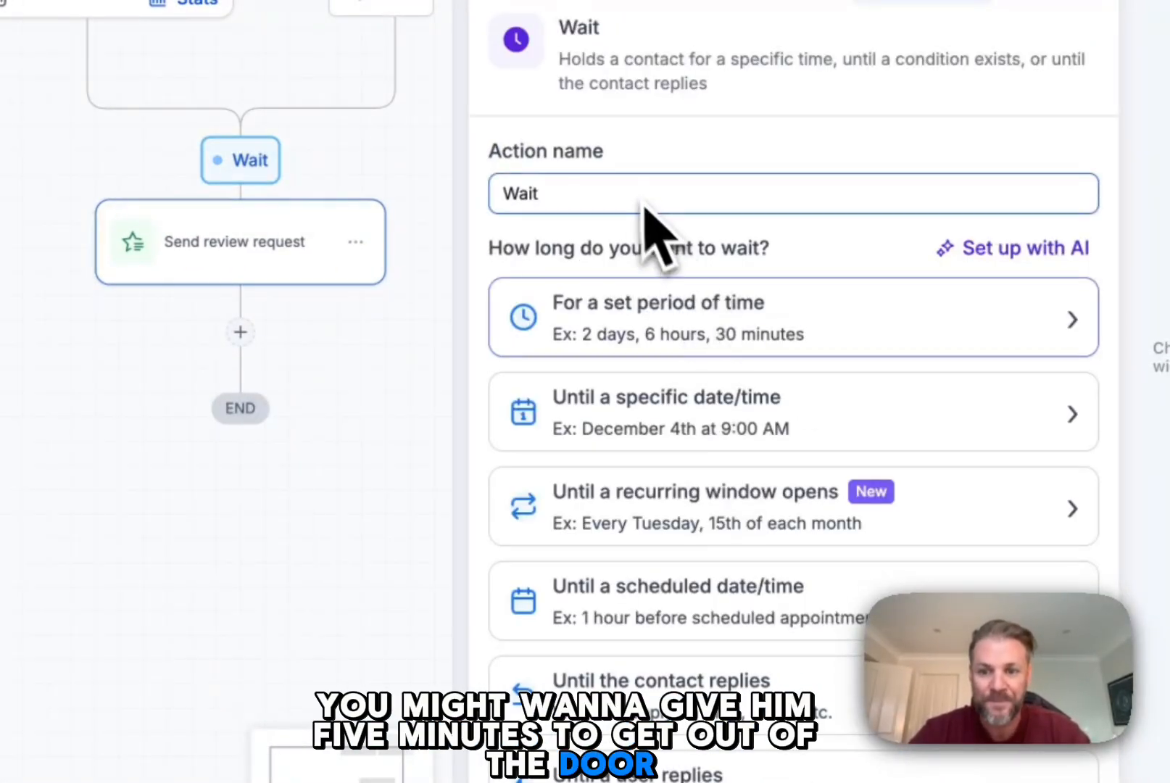
{"action": "left_click", "coordinate": [736, 341]}
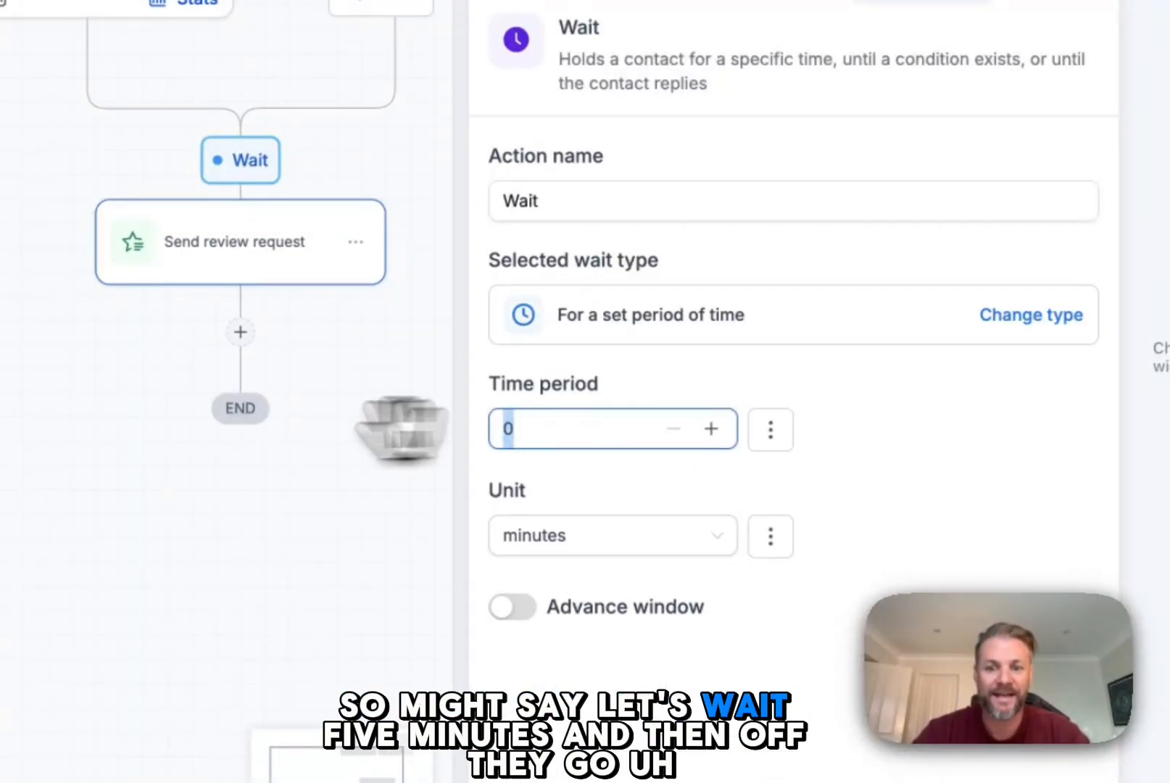
{"action": "type", "text": "5"}
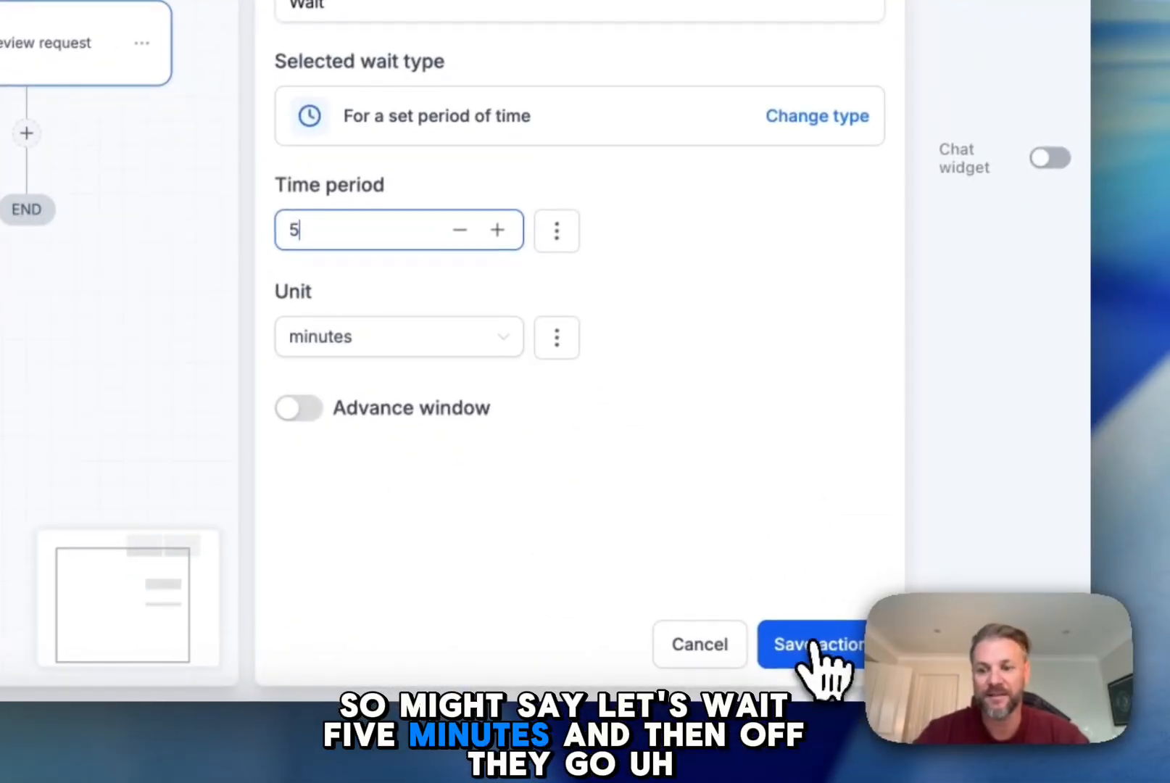
{"action": "left_click", "coordinate": [814, 645]}
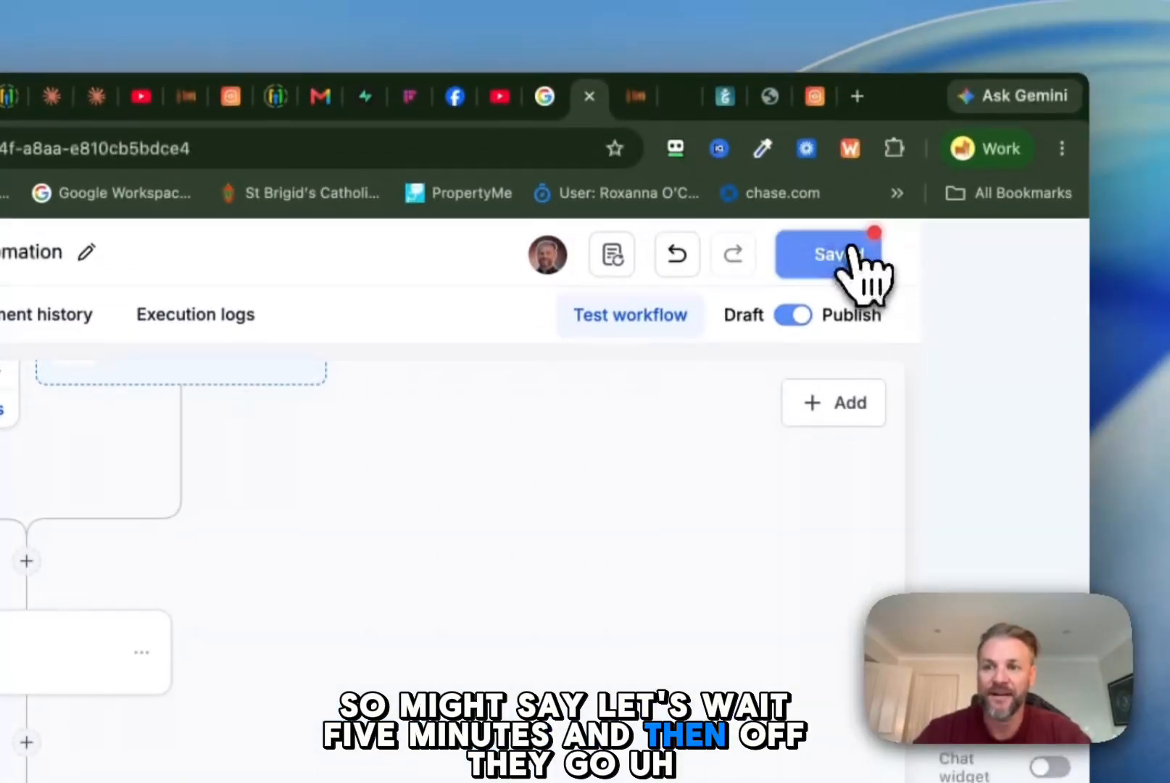
{"action": "left_click", "coordinate": [844, 265]}
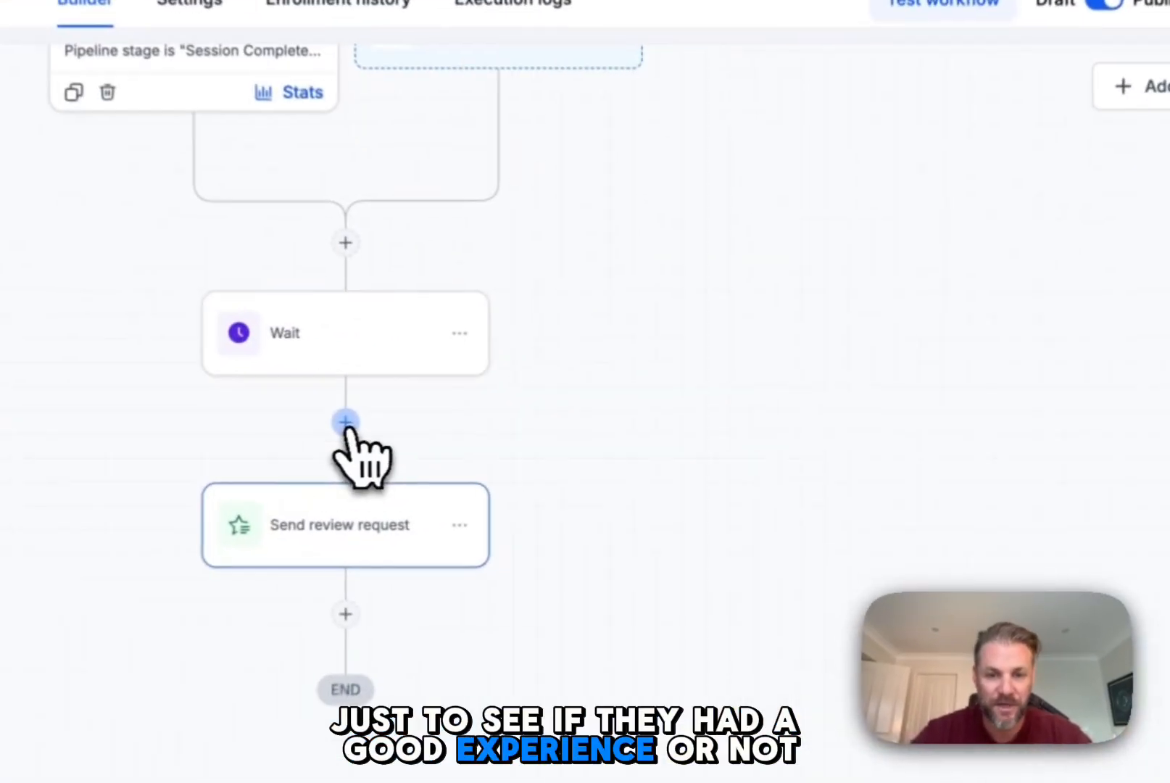
Step: Insert a Send SMS action between the Wait and Send review request actions
{"action": "left_click", "coordinate": [345, 422]}
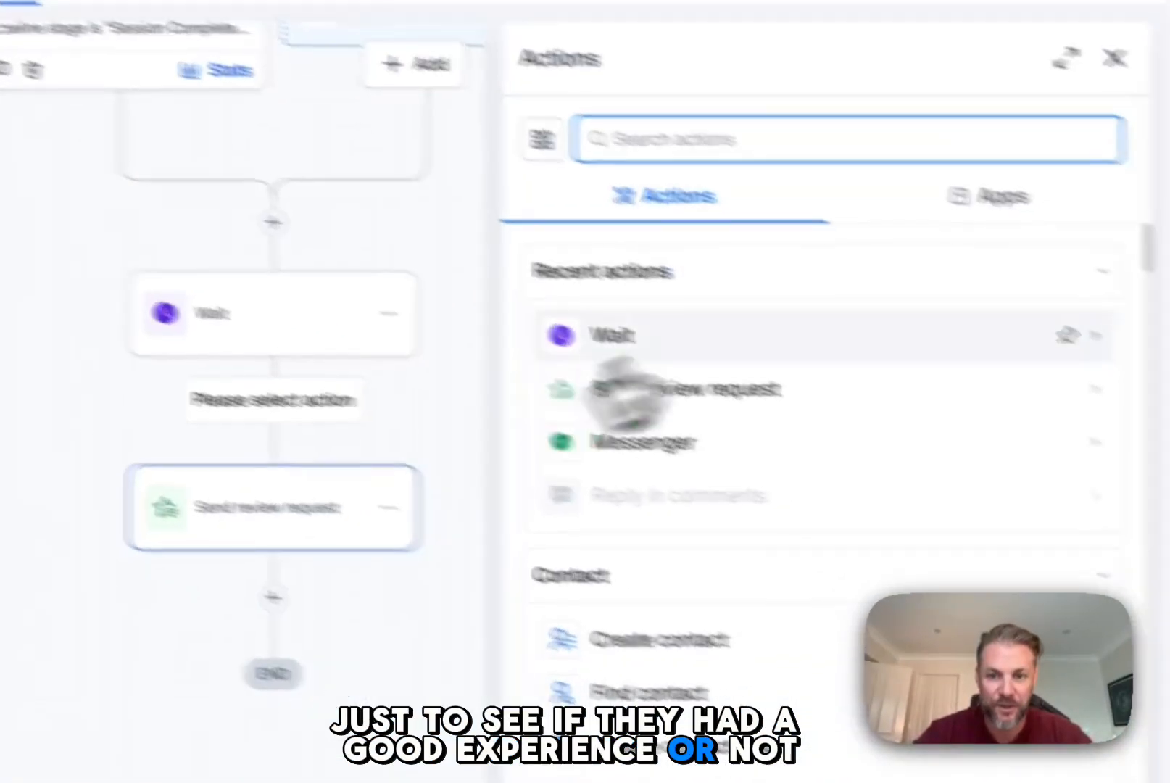
{"action": "type", "text": "sms"}
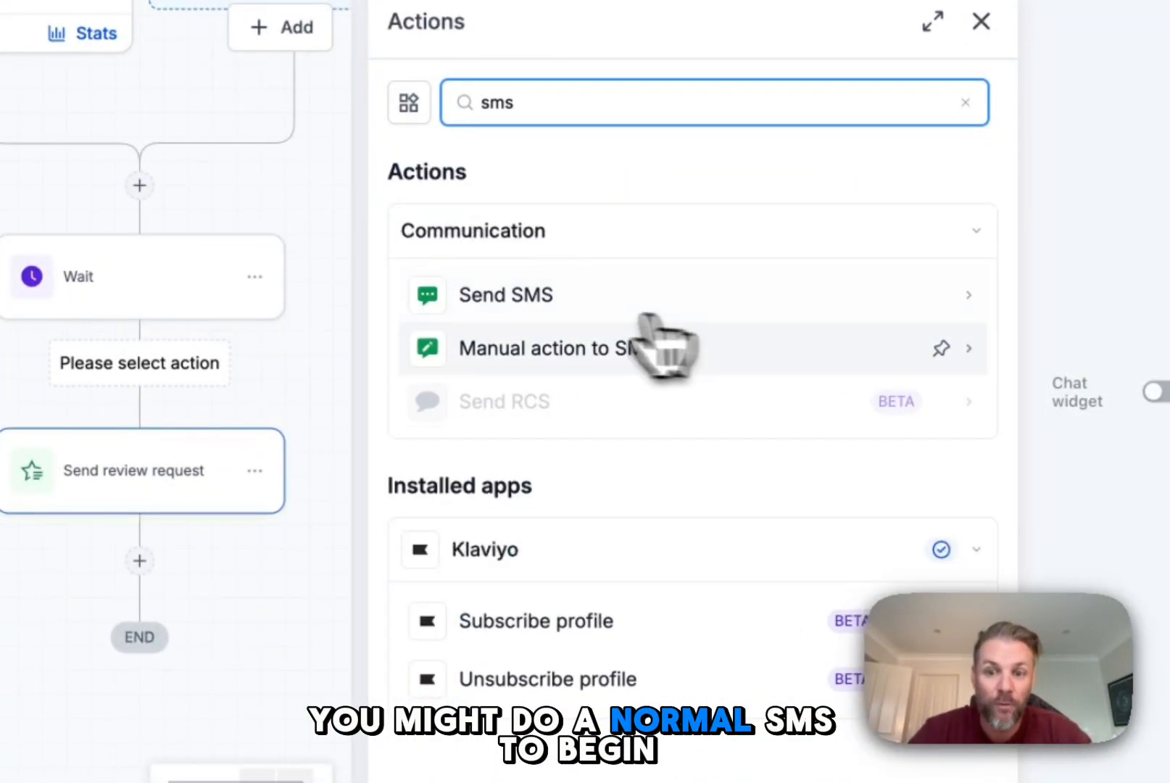
{"action": "left_click", "coordinate": [553, 305]}
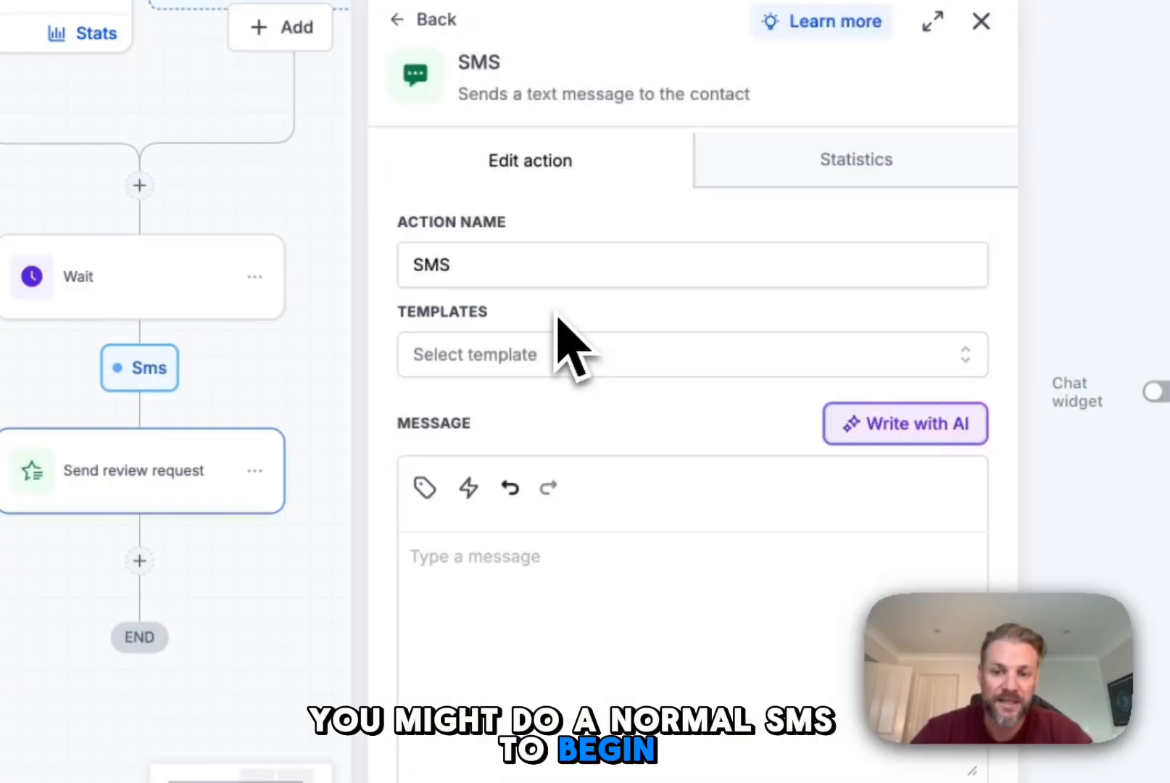
Step: Write an SMS greeting {{contact.name}}, thanking them for visiting and asking how their experience was today, and save the action
{"action": "type", "text": "y {{contact.name}}"}
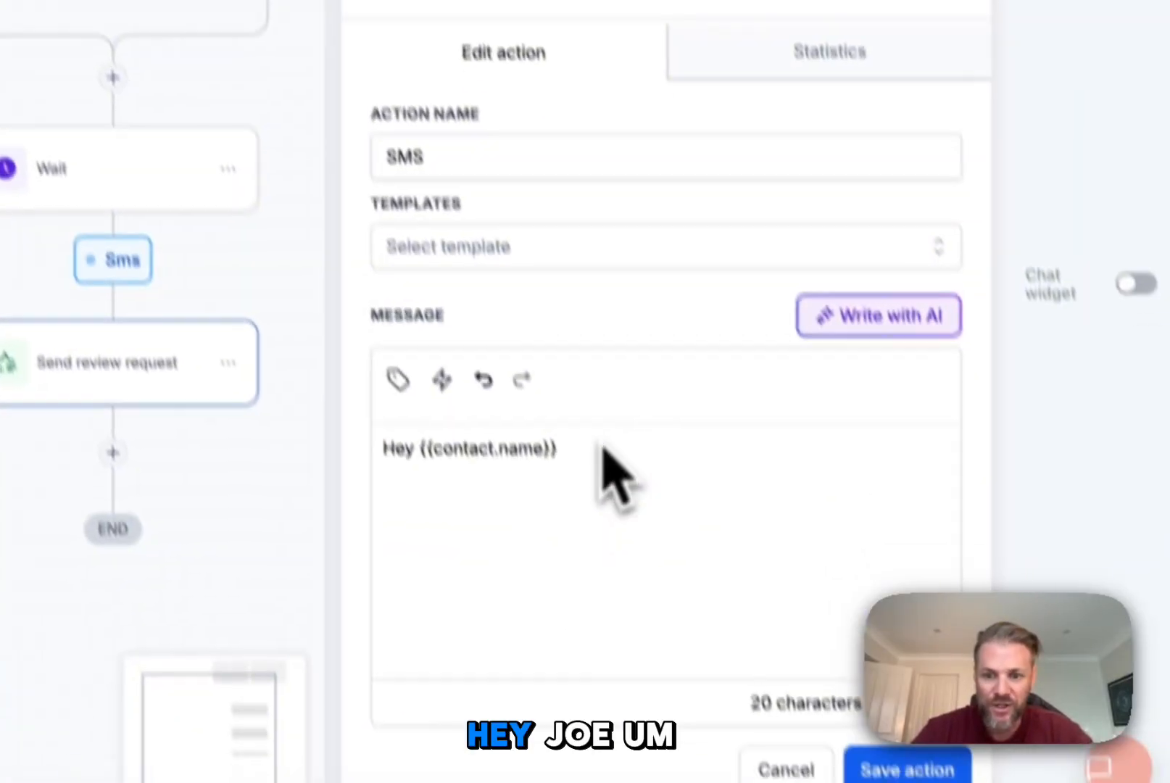
{"action": "key", "text": "Return"}
{"action": "key", "text": "Return"}
{"action": "type", "text": "Thanks ag"}
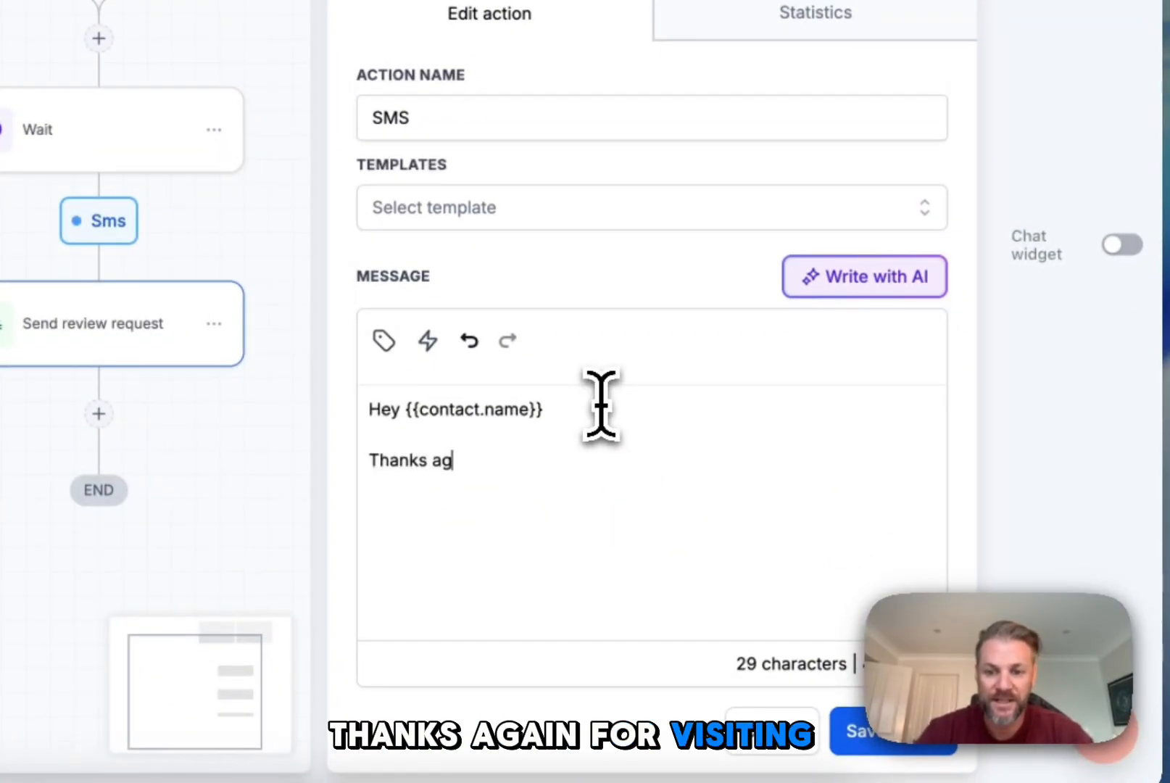
{"action": "type", "text": "ain for vi"}
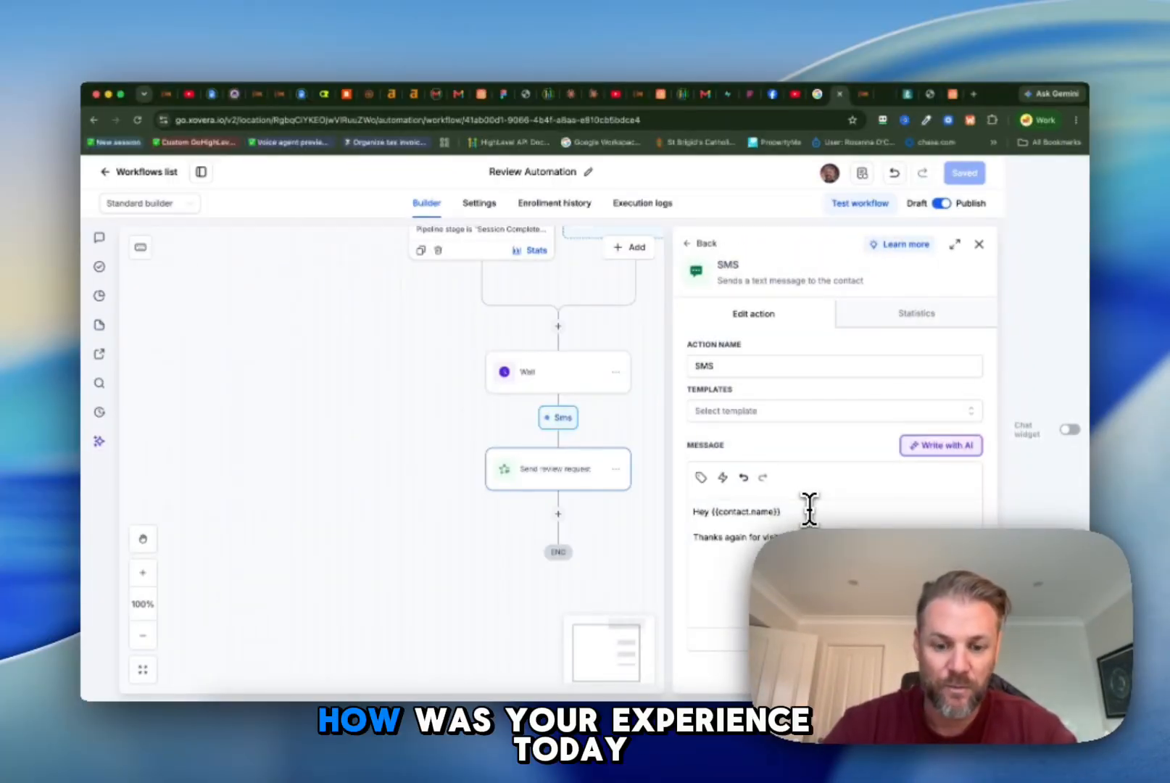
{"action": "type", "text": "s tod"}
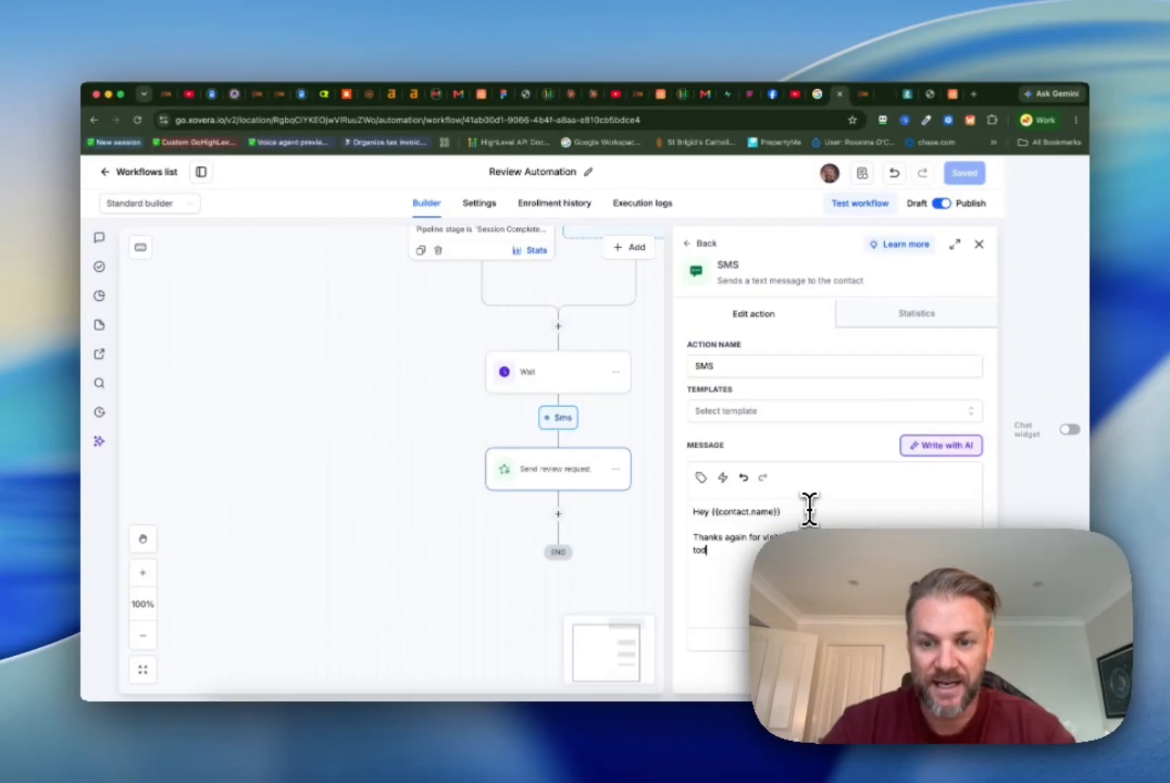
{"action": "type", "text": "ay? Have a g"}
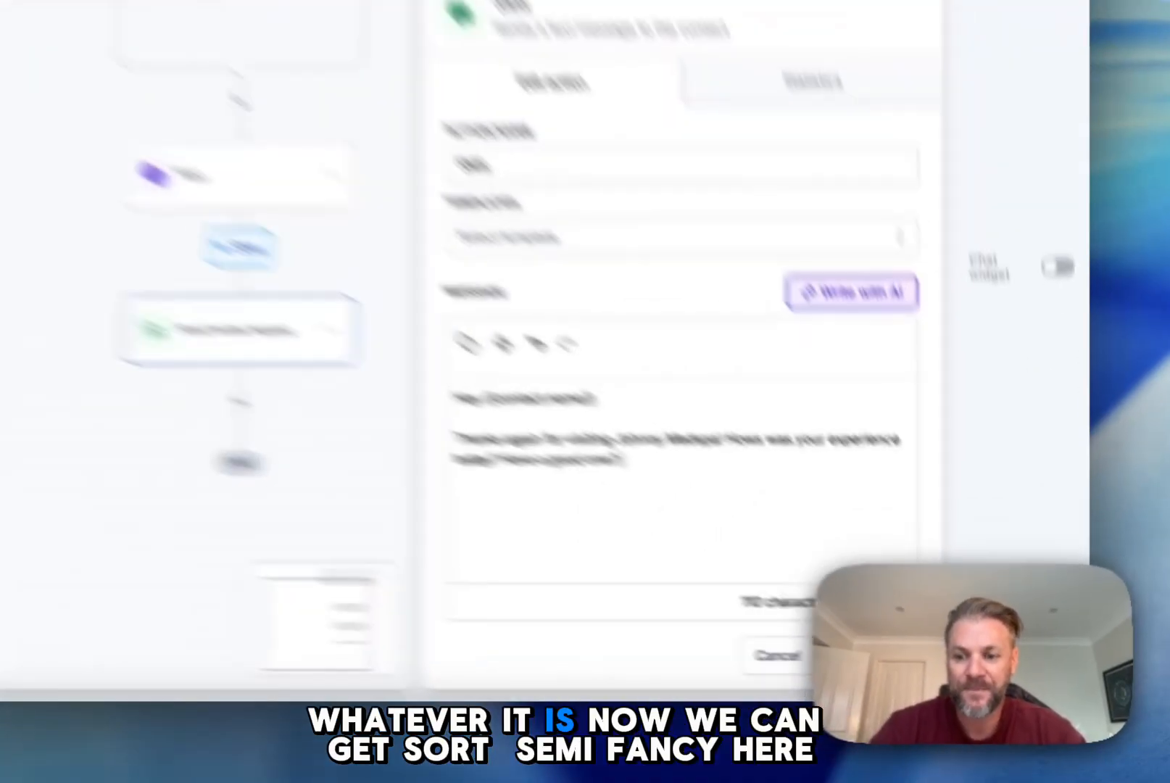
{"action": "left_click", "coordinate": [951, 676]}
{"action": "left_click_drag", "start_coordinate": [773, 526], "coordinate": [740, 424]}
{"action": "left_click_drag", "start_coordinate": [597, 412], "coordinate": [606, 175]}
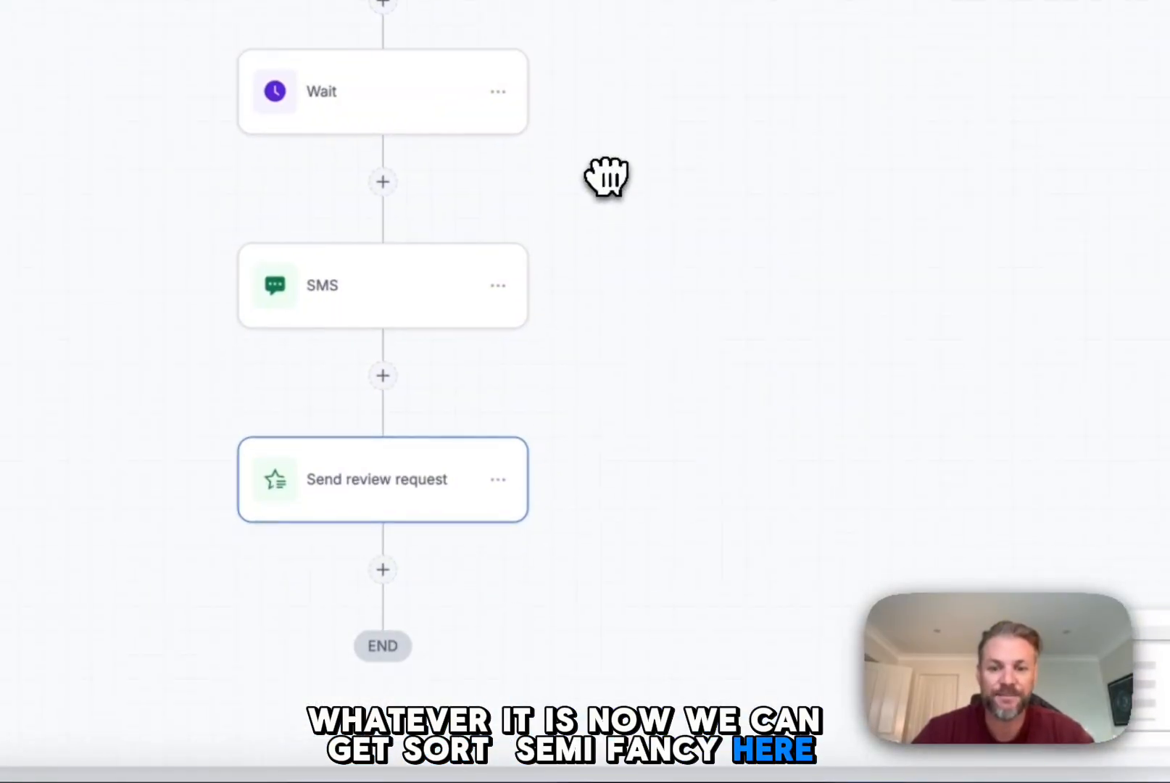
{"action": "left_click", "coordinate": [383, 361]}
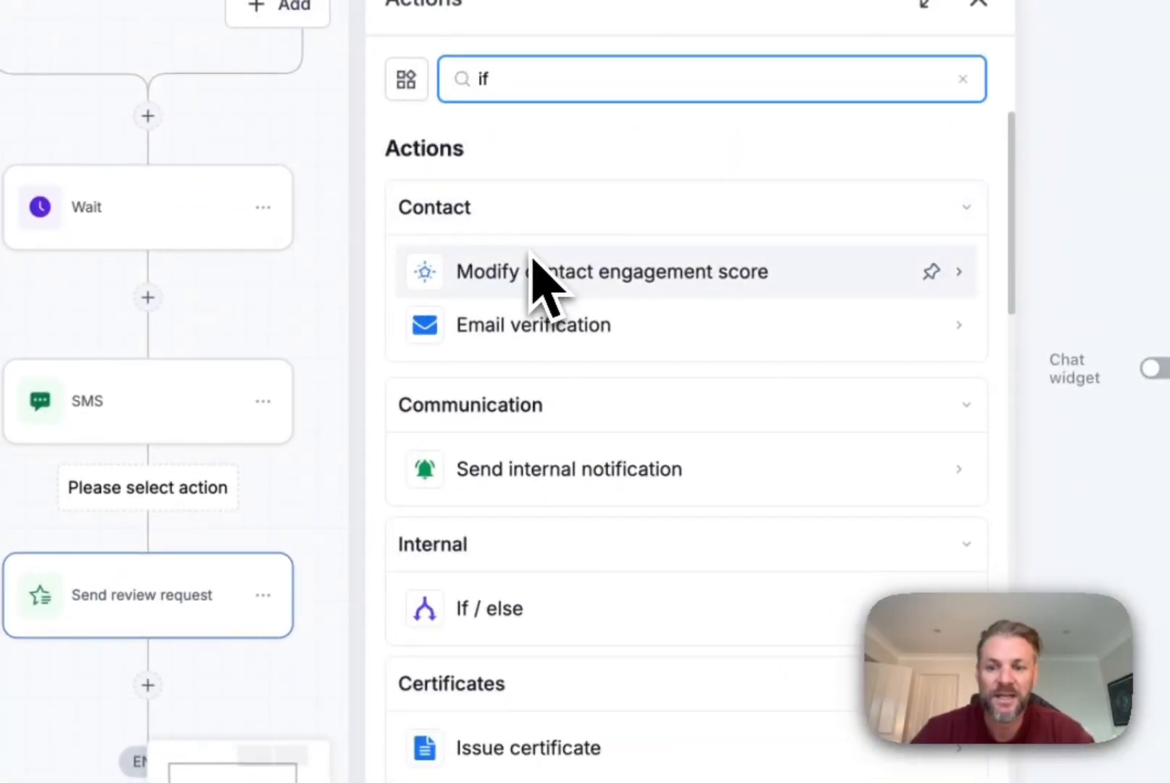
{"action": "left_click", "coordinate": [577, 602]}
{"action": "scroll", "coordinate": [636, 395], "scroll_direction": "down", "scroll_amount": 1}
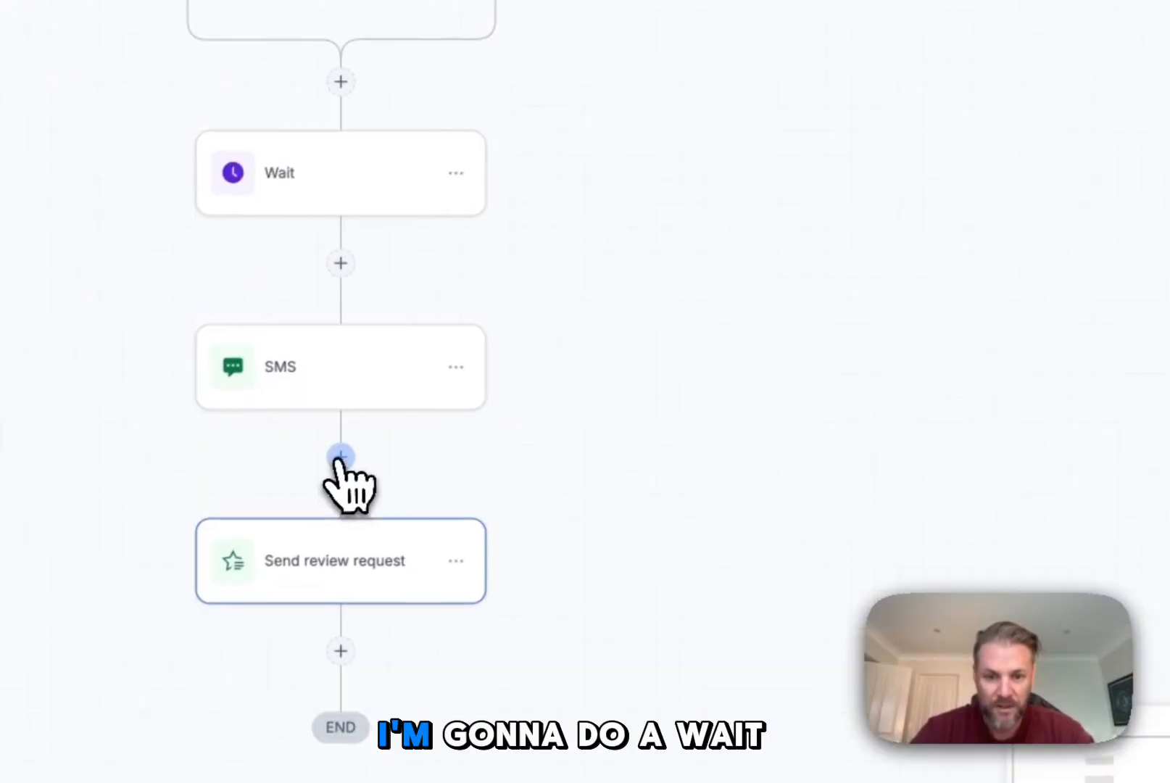
Step: Insert a Wait action between the SMS and review request actions, with the wait type Until a user replies
{"action": "left_click", "coordinate": [339, 464]}
{"action": "type", "text": "wa"}
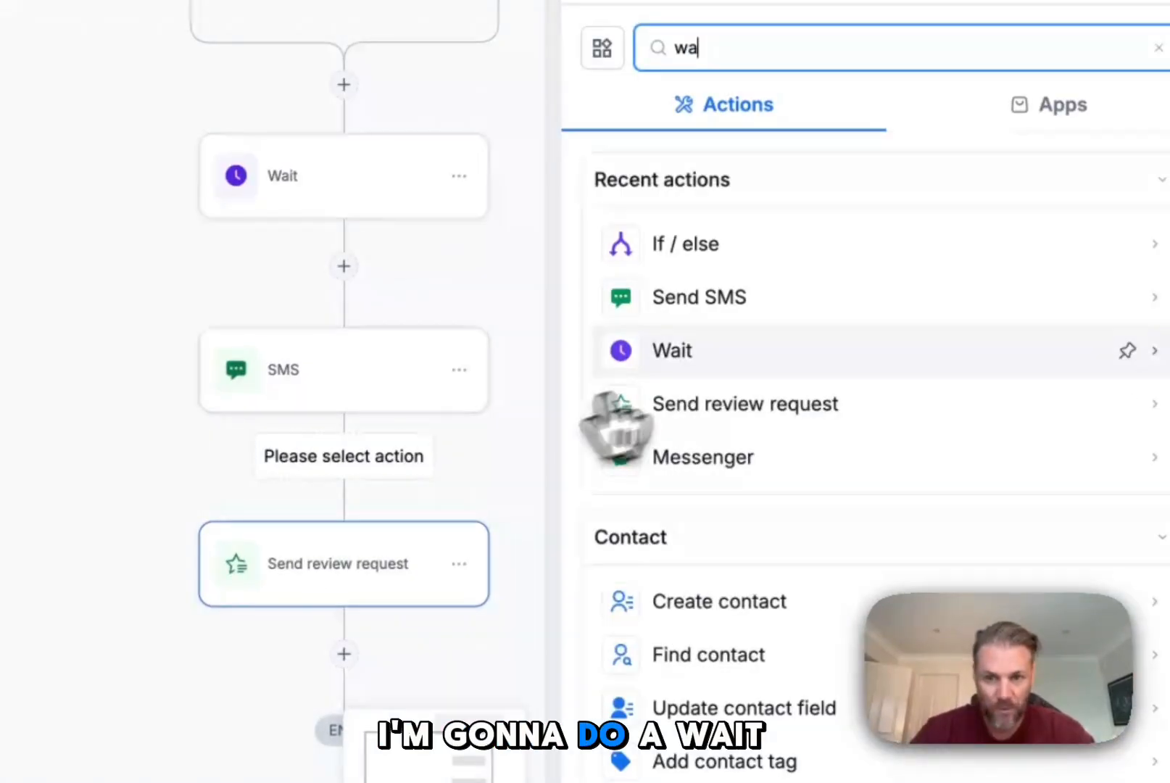
{"action": "left_click", "coordinate": [767, 258]}
{"action": "scroll", "coordinate": [809, 470], "scroll_direction": "down", "scroll_amount": 3}
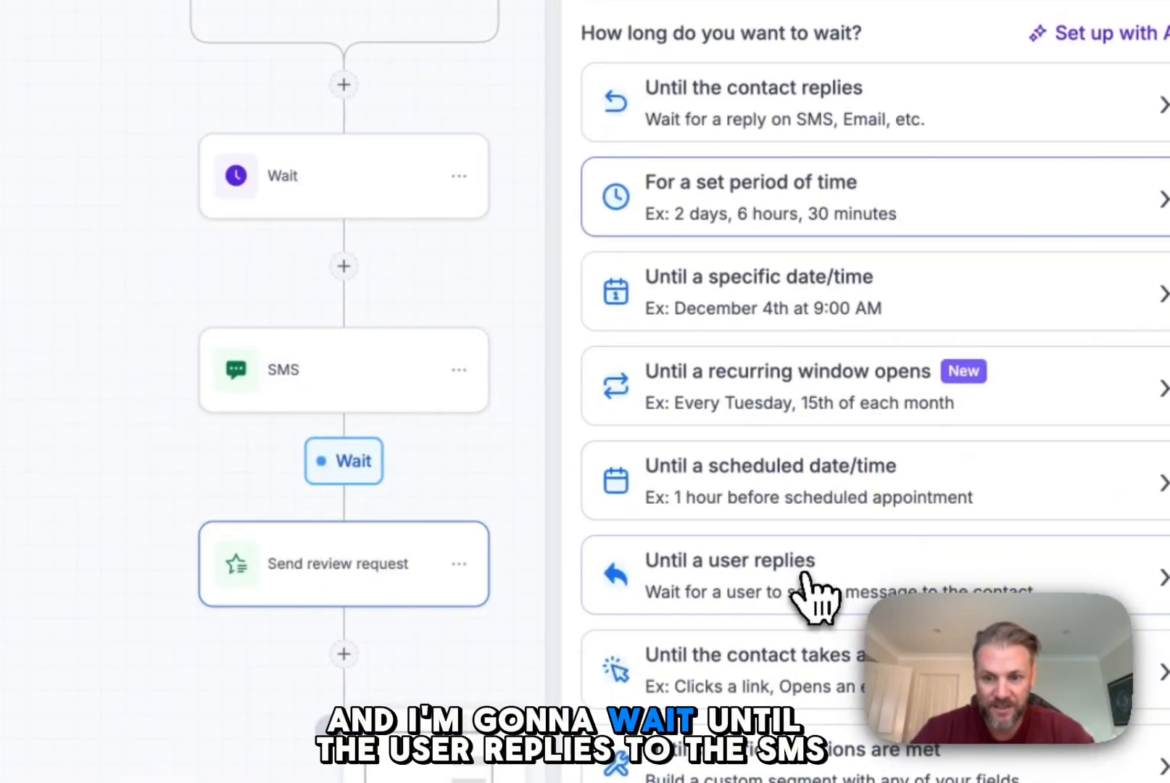
{"action": "left_click", "coordinate": [817, 600]}
Step: Set the reply wait's channel to SMS, choose who it is replied by, and save the action
{"action": "left_click", "coordinate": [638, 319]}
{"action": "left_click", "coordinate": [560, 460]}
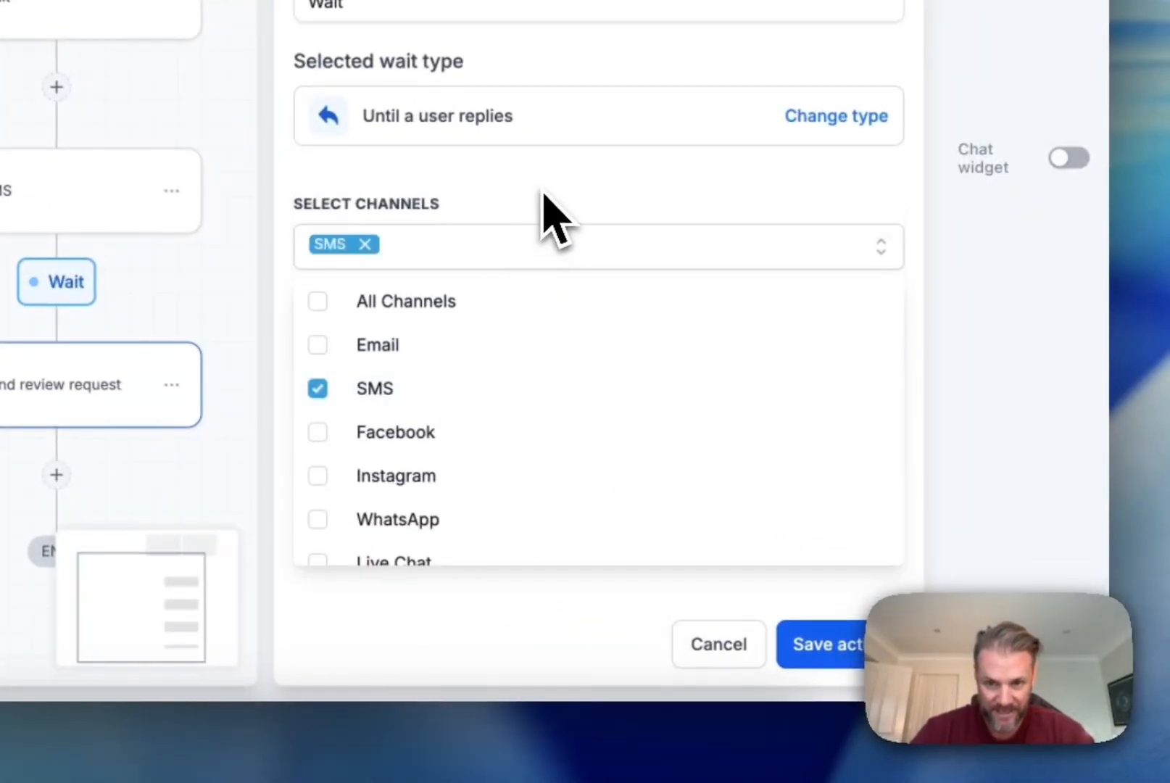
{"action": "left_click", "coordinate": [656, 264]}
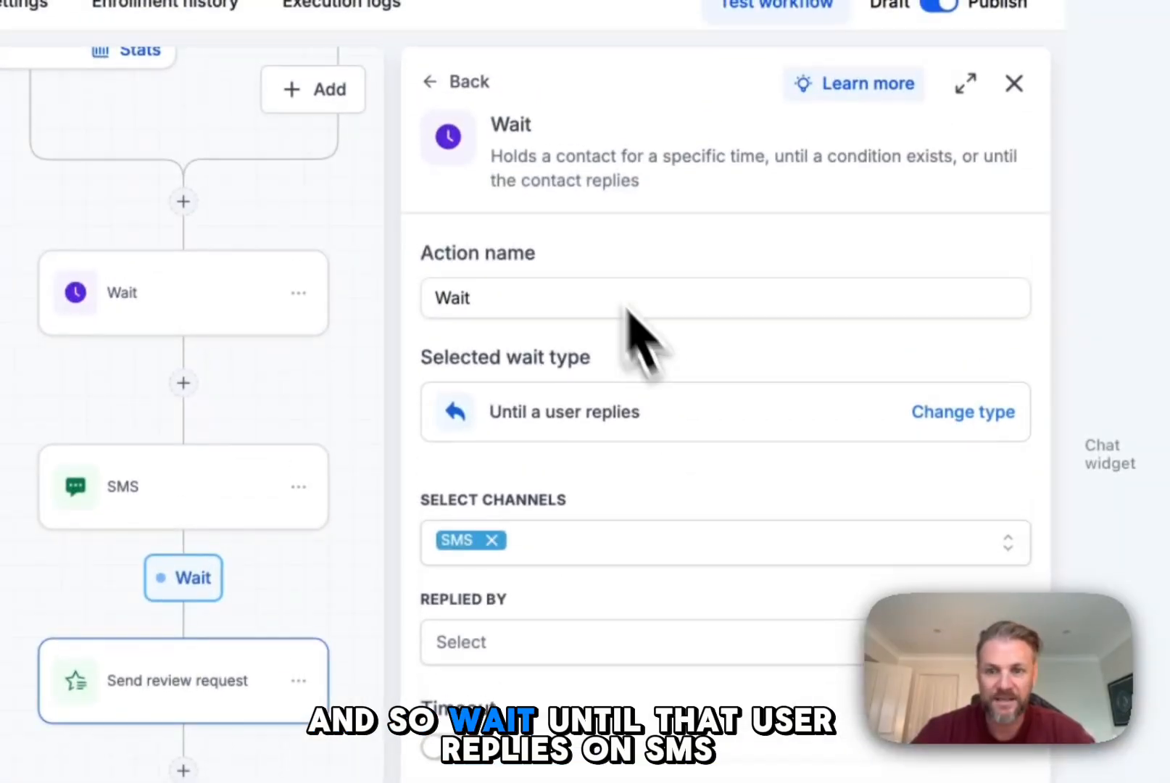
{"action": "left_click", "coordinate": [832, 651]}
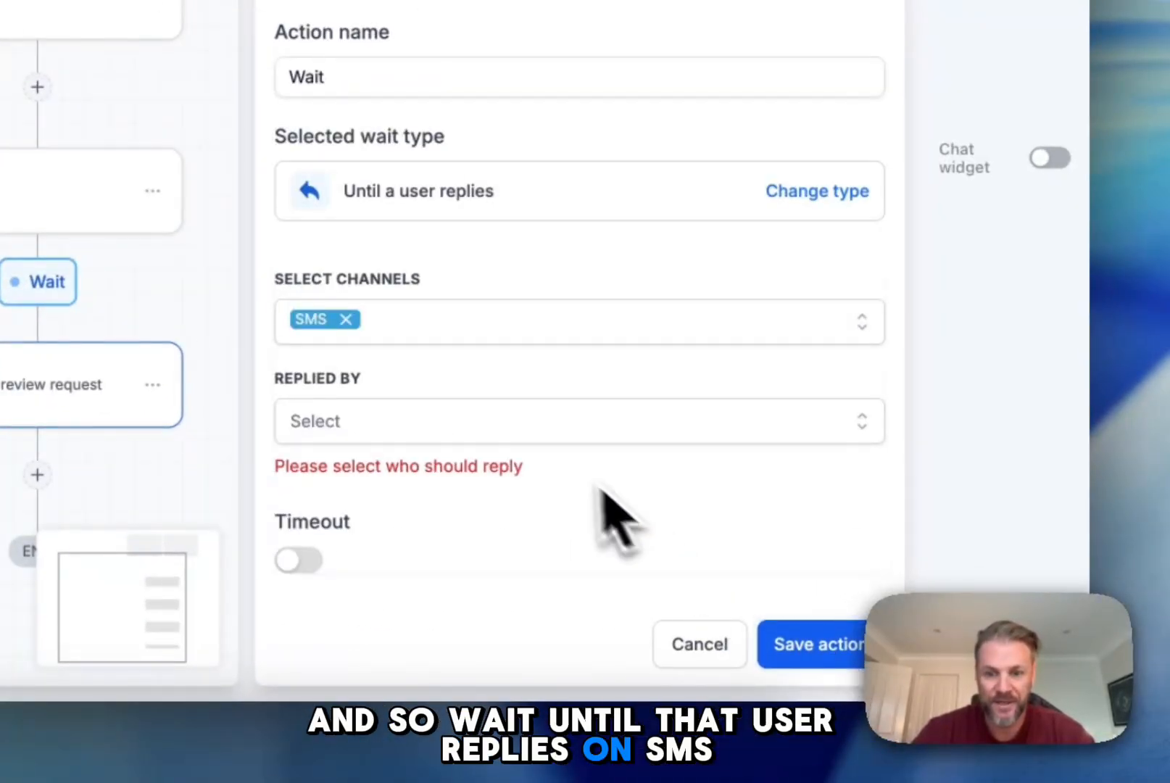
{"action": "left_click", "coordinate": [543, 438]}
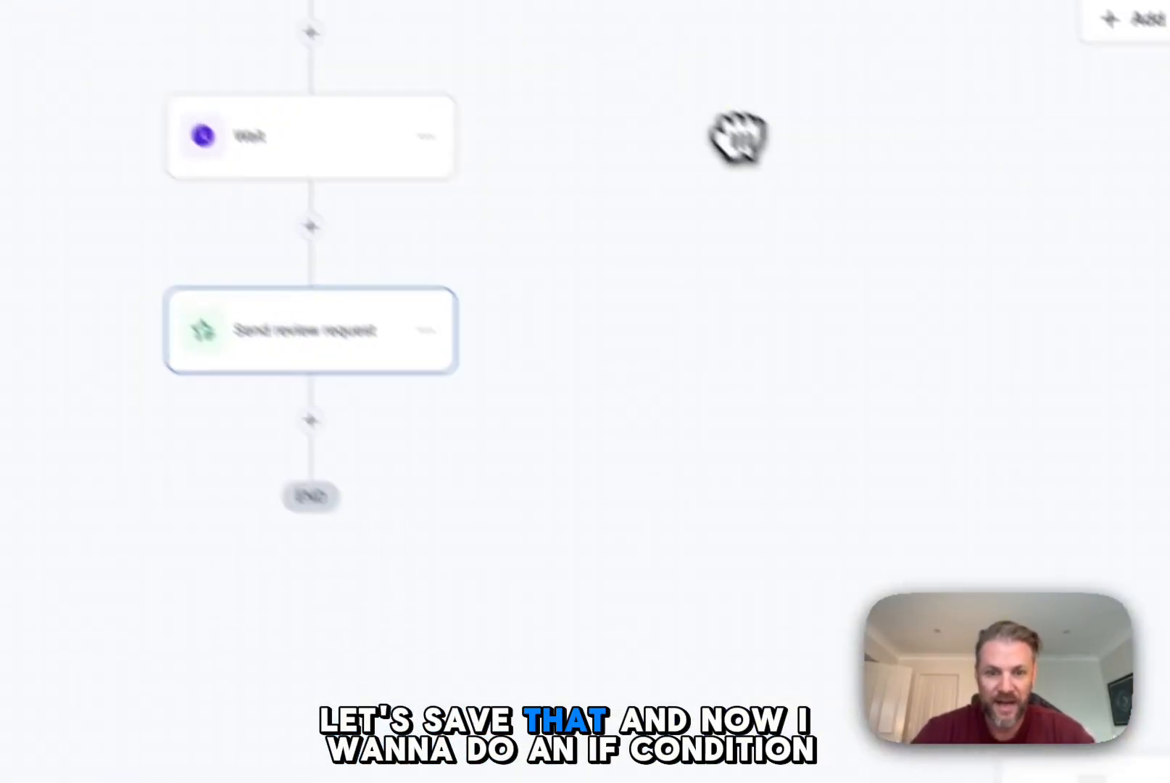
{"action": "left_click", "coordinate": [355, 260]}
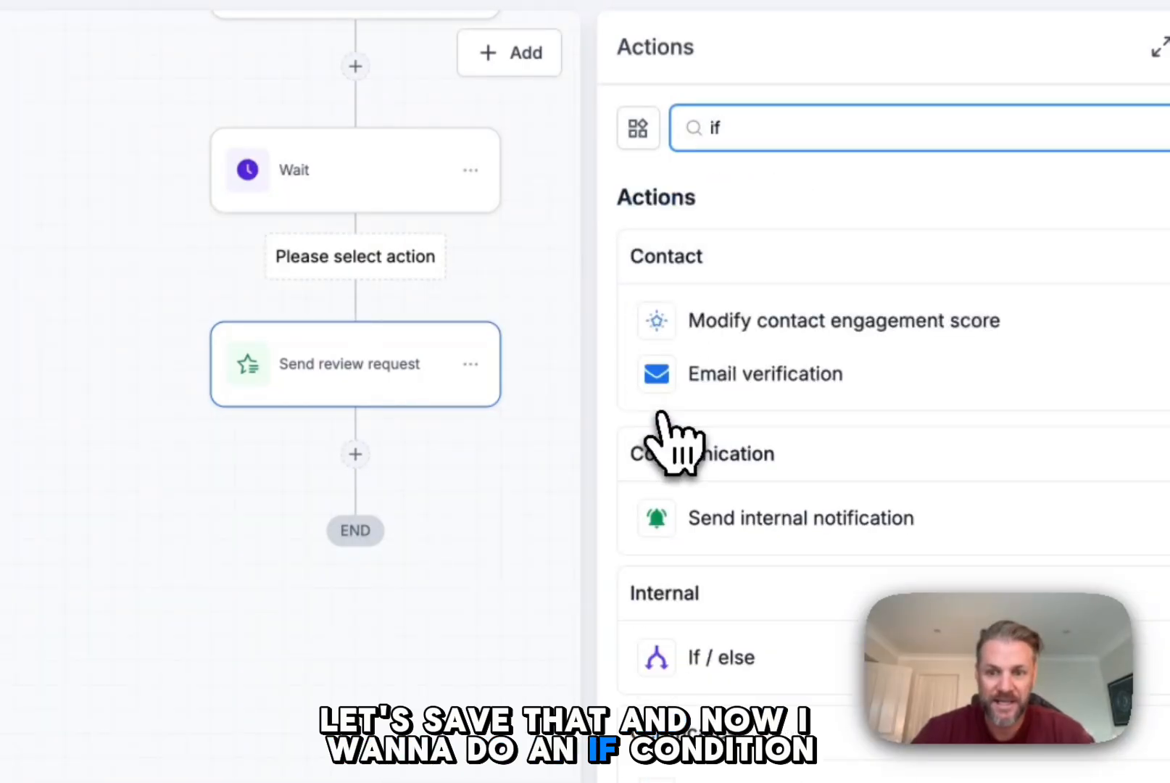
{"action": "left_click", "coordinate": [720, 657]}
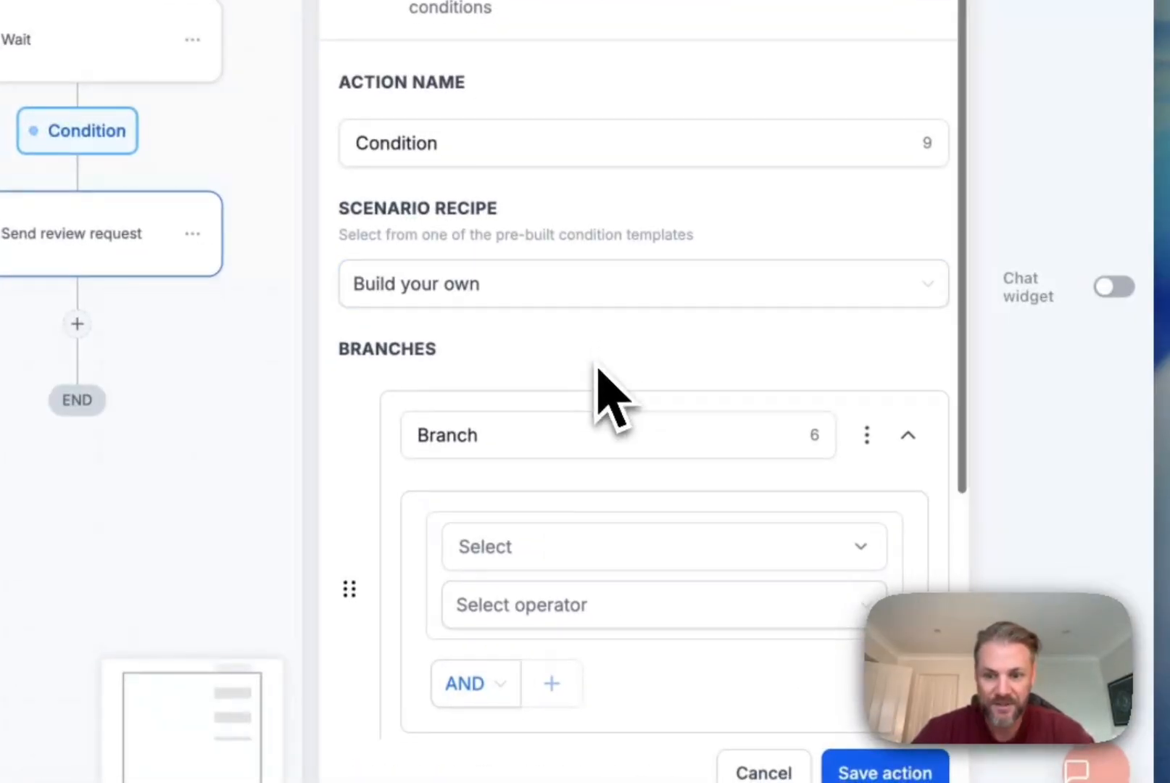
{"action": "scroll", "coordinate": [602, 377], "scroll_direction": "down", "scroll_amount": 3}
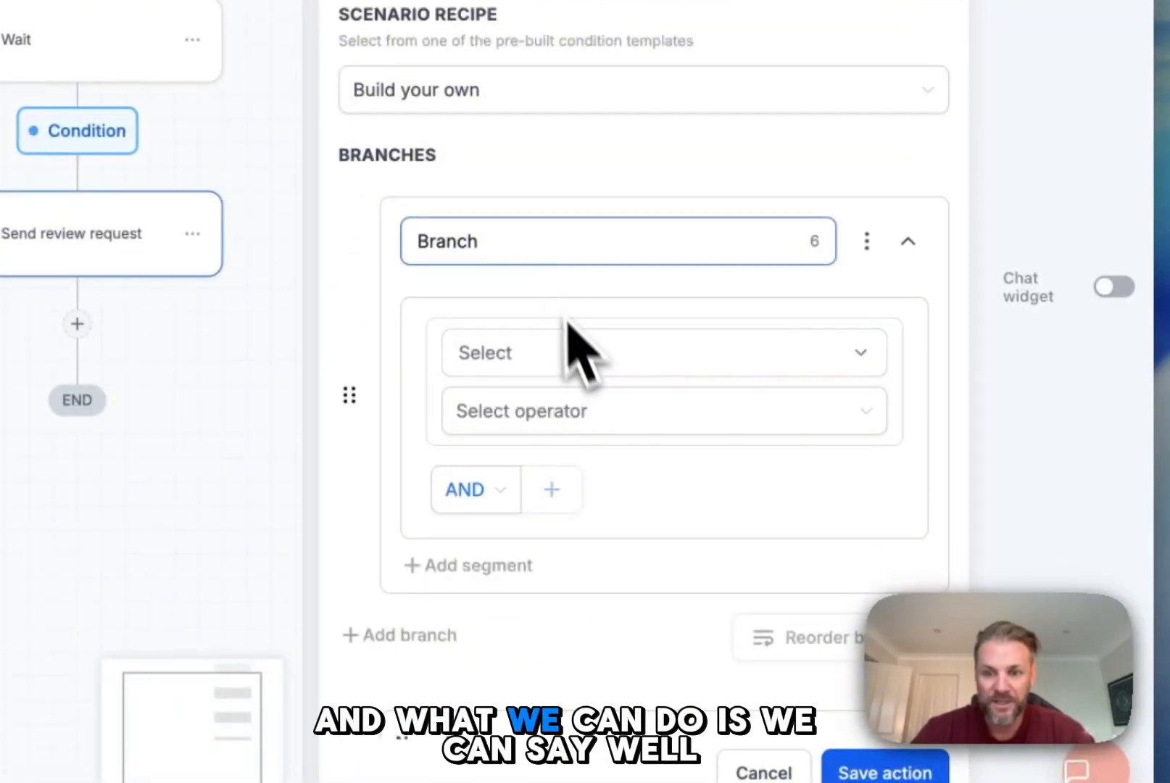
{"action": "left_click", "coordinate": [579, 352]}
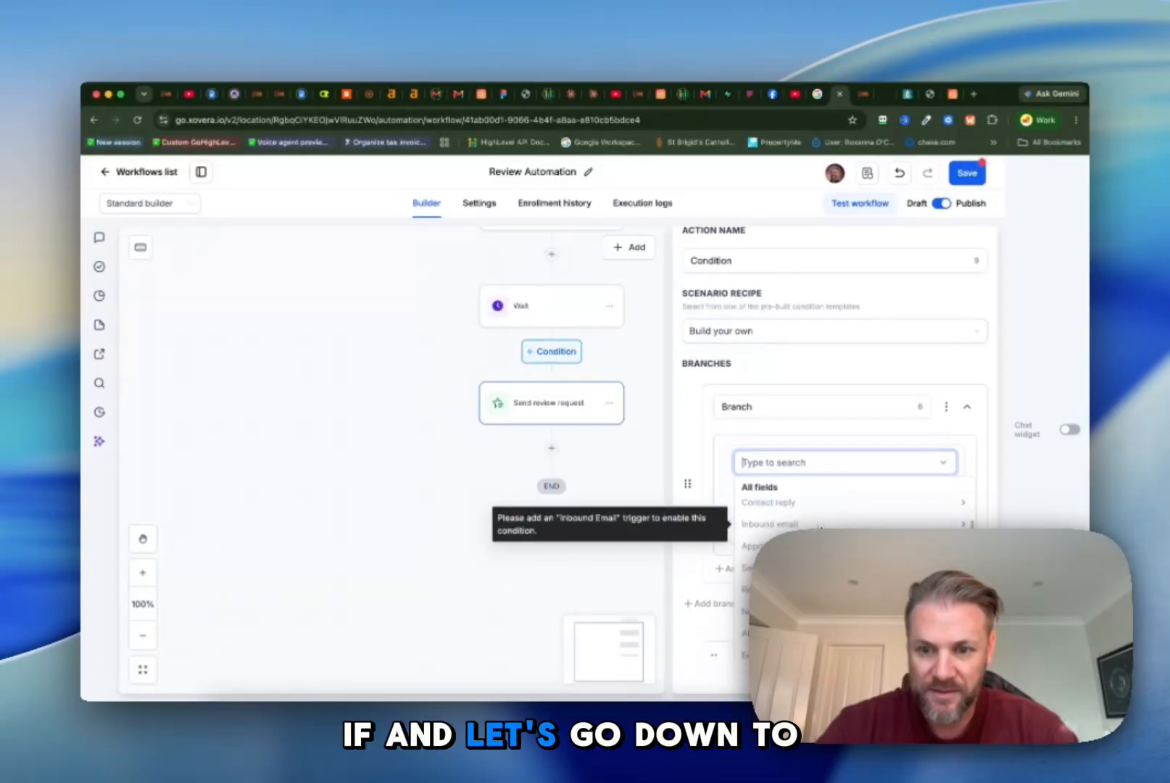
{"action": "scroll", "coordinate": [820, 527], "scroll_direction": "down", "scroll_amount": 3}
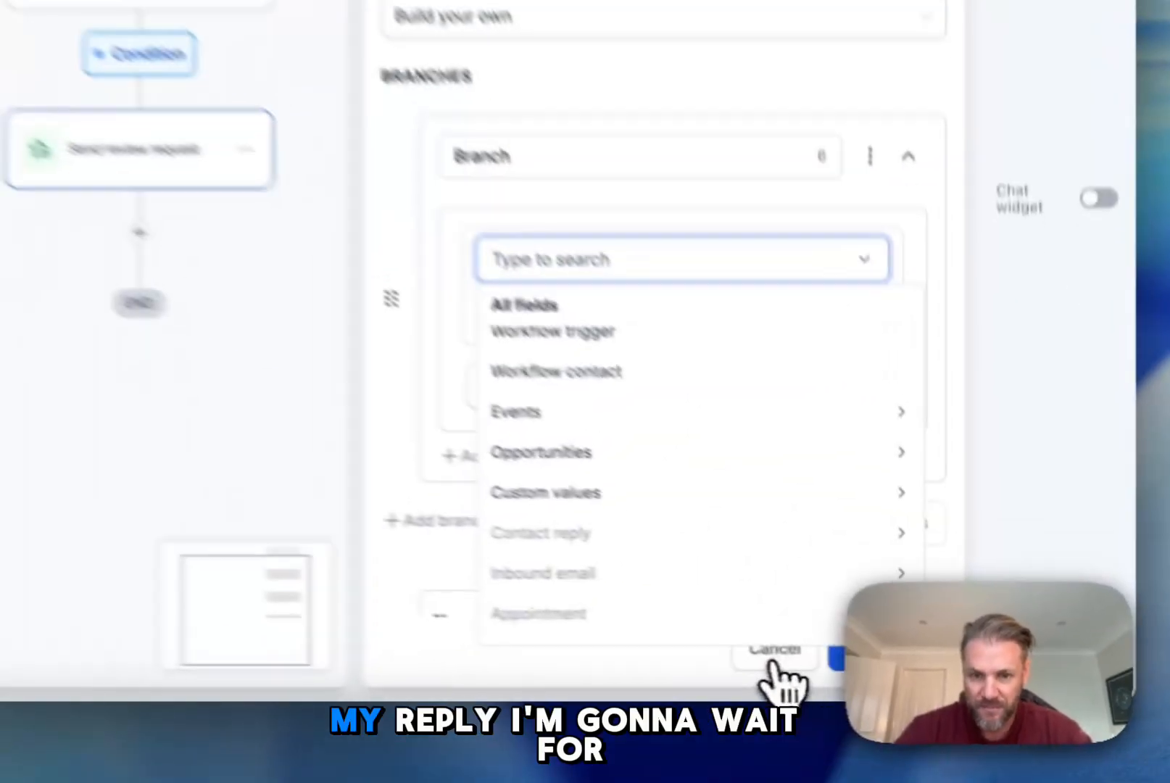
{"action": "left_click", "coordinate": [901, 673]}
Step: Change the second Wait's type to Until the contact replies, set it to await replies to the SMS action, and save the action
{"action": "left_click", "coordinate": [560, 313]}
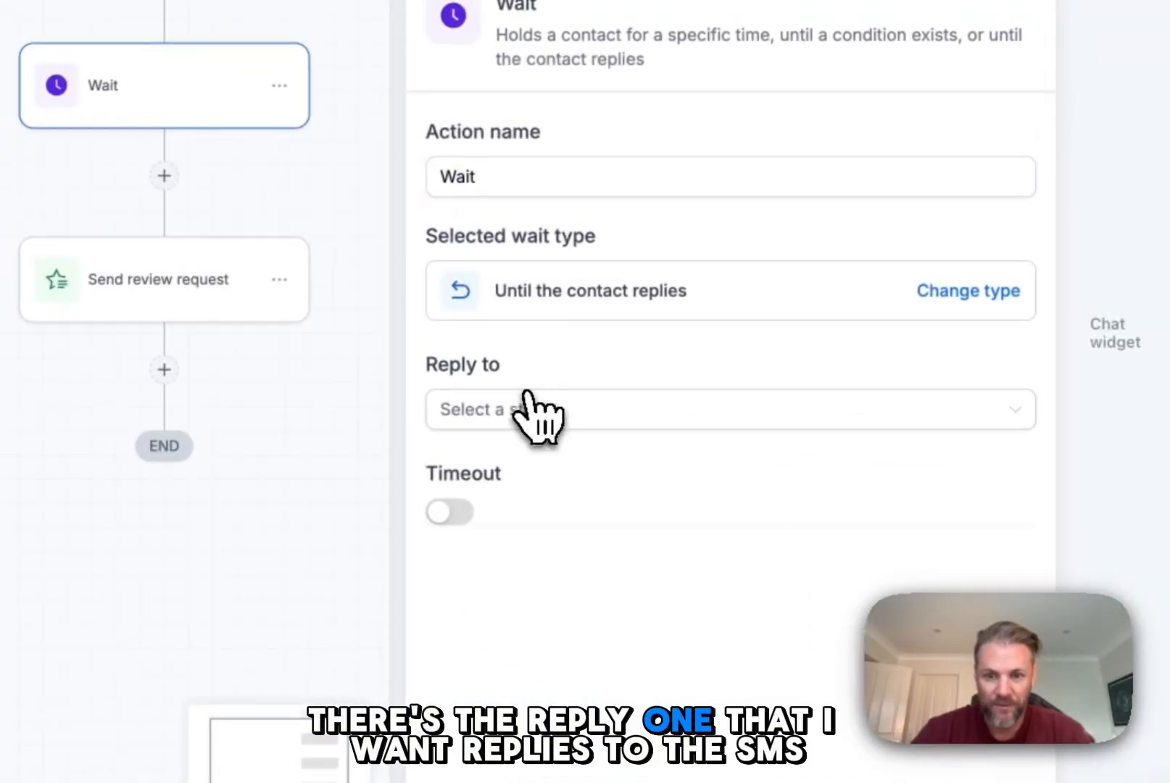
{"action": "left_click", "coordinate": [535, 409]}
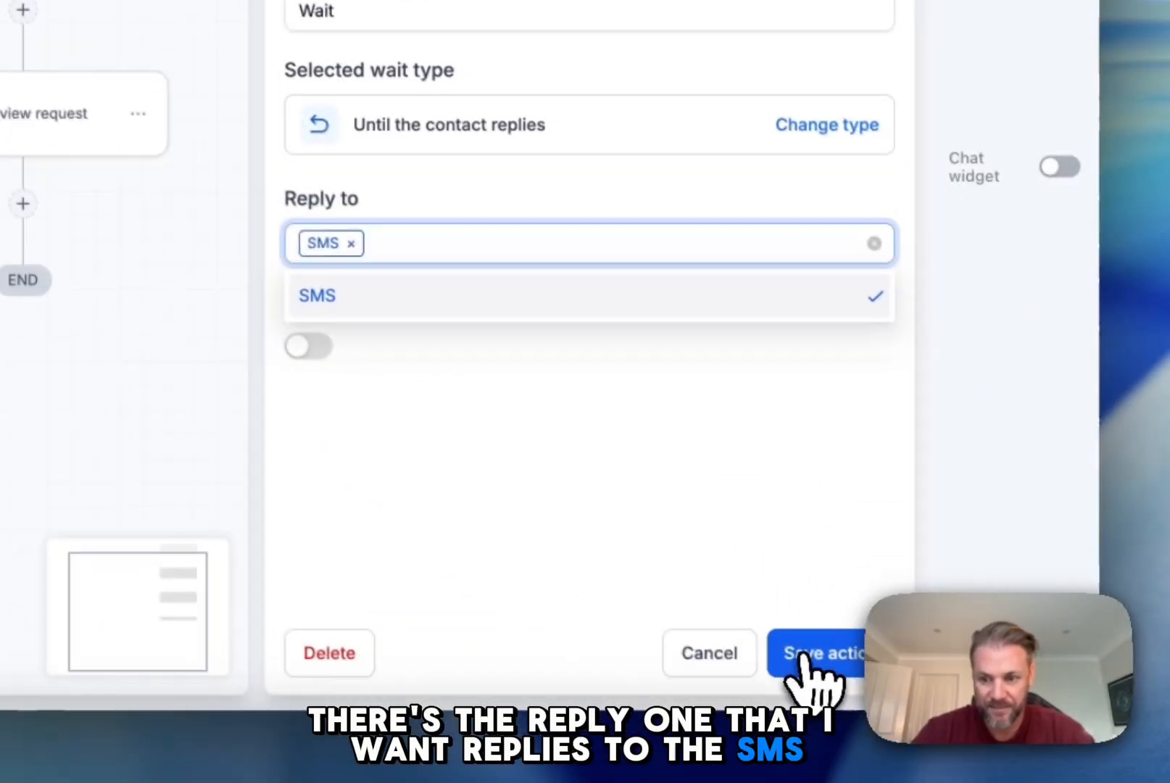
{"action": "left_click", "coordinate": [943, 782]}
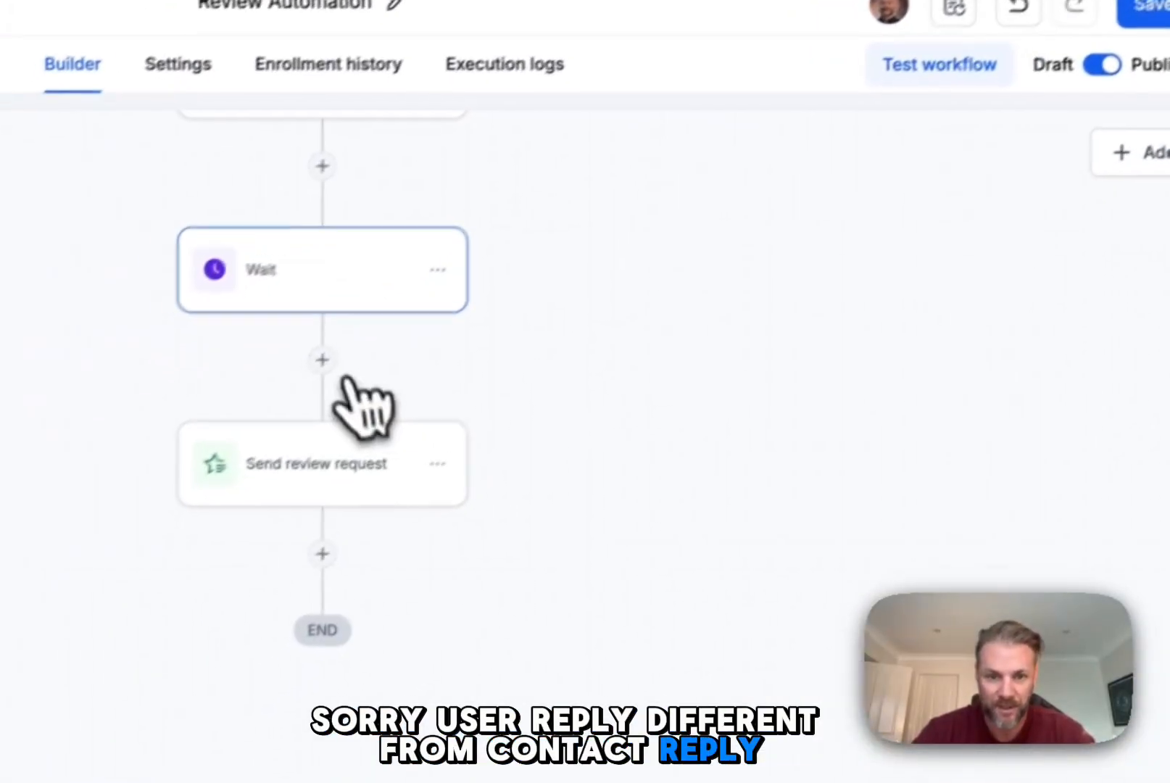
Step: Insert an If / else action between the Wait and Send review request actions
{"action": "left_click", "coordinate": [373, 362]}
{"action": "type", "text": "If"}
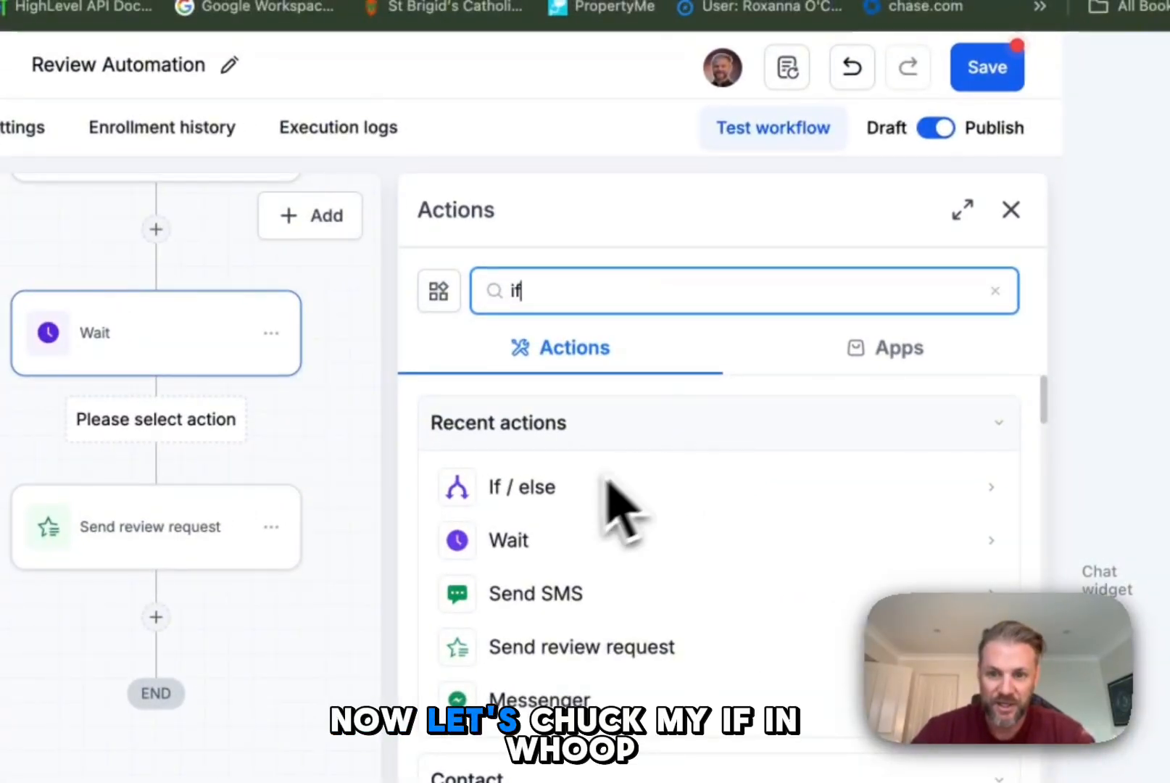
{"action": "left_click", "coordinate": [580, 504]}
{"action": "left_click", "coordinate": [457, 210]}
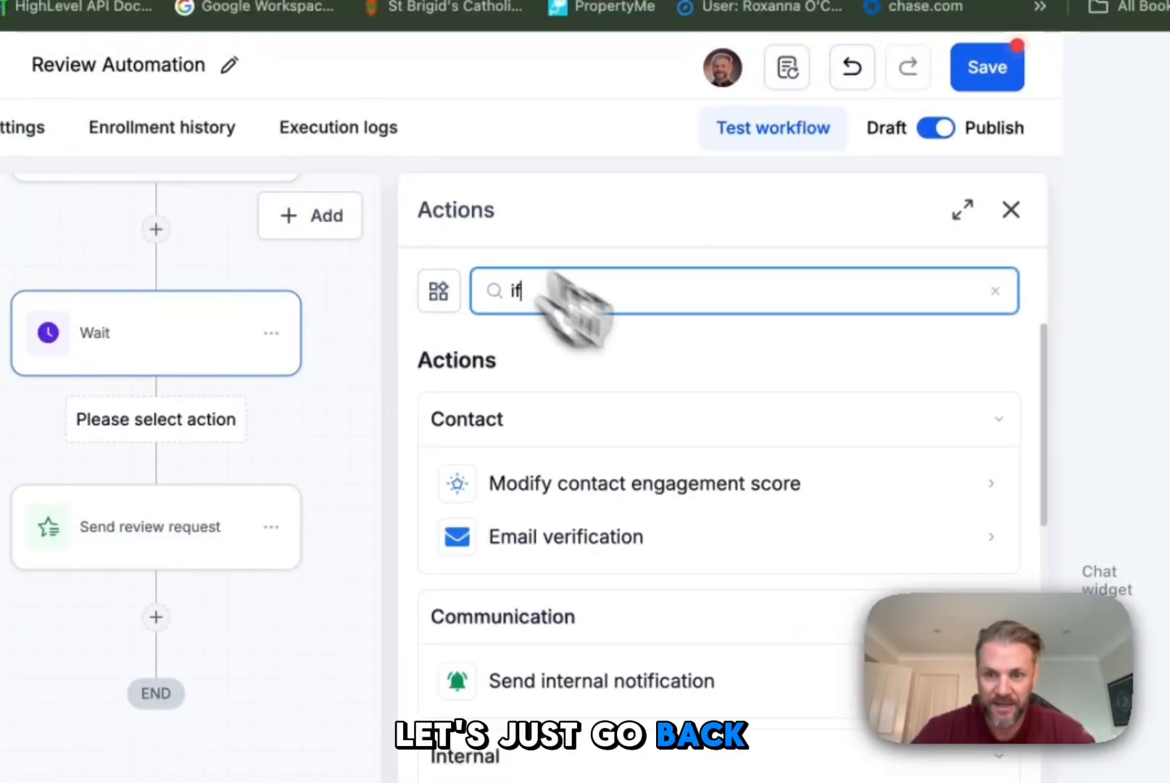
{"action": "left_click", "coordinate": [483, 569]}
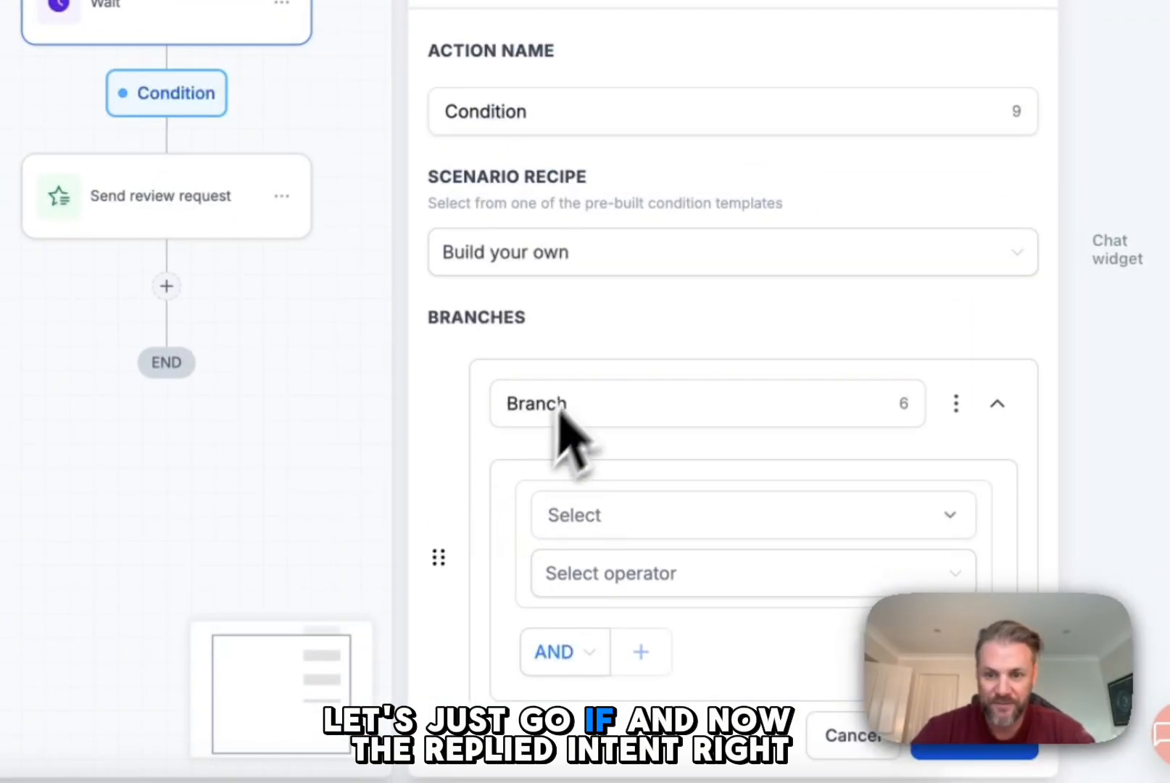
Step: Set the branch condition to the contact reply's Intent type Is Positive/Yes, and save the action and the workflow
{"action": "scroll", "coordinate": [645, 420], "scroll_direction": "down", "scroll_amount": 2}
{"action": "left_click", "coordinate": [656, 439]}
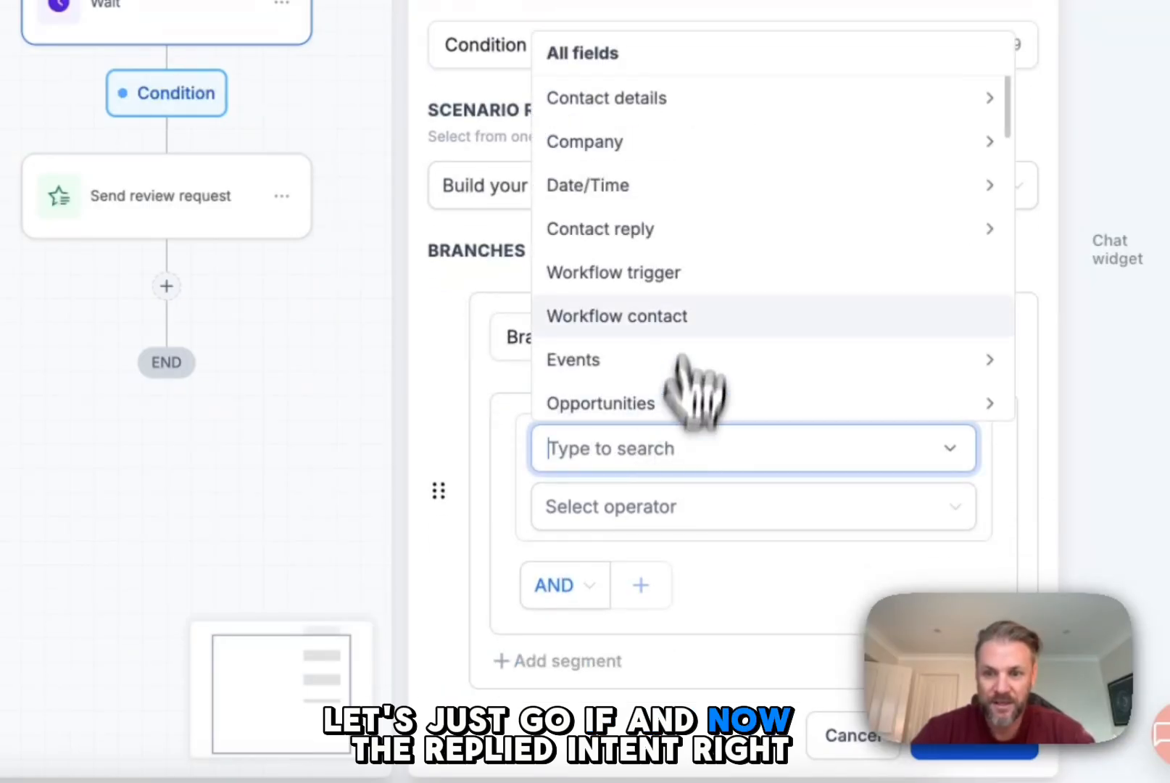
{"action": "left_click", "coordinate": [688, 230]}
{"action": "left_click", "coordinate": [685, 400]}
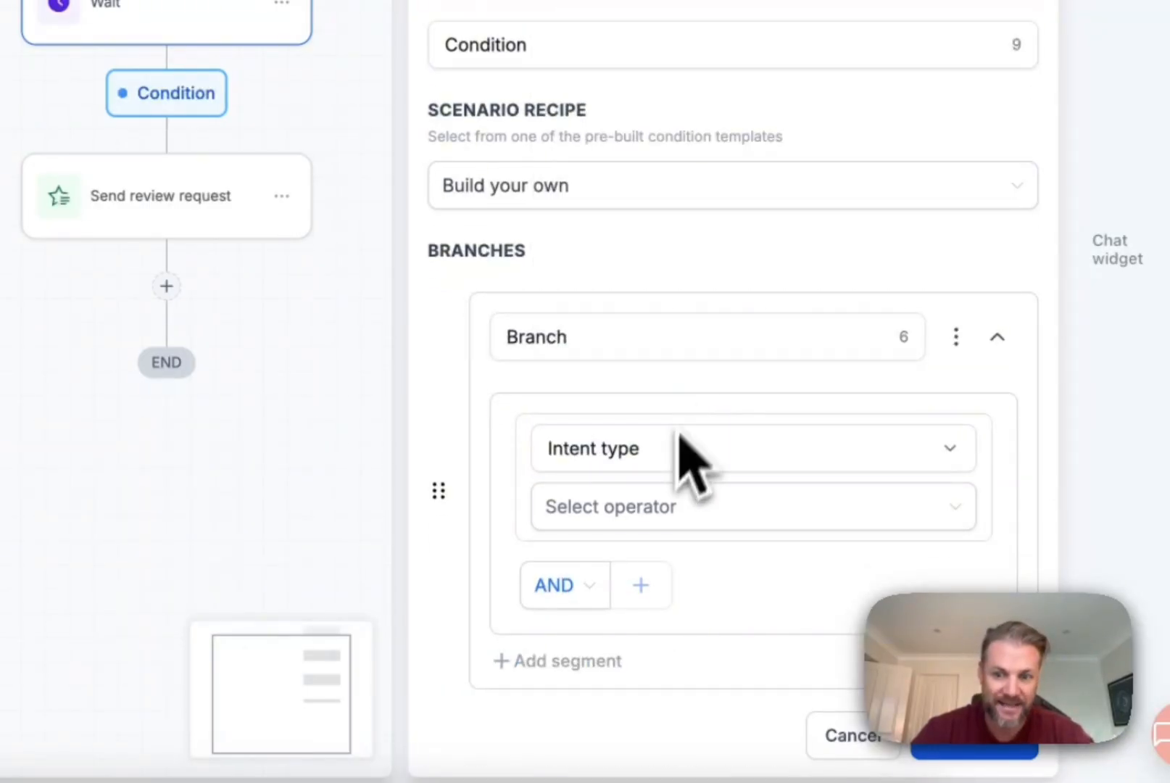
{"action": "left_click", "coordinate": [685, 447]}
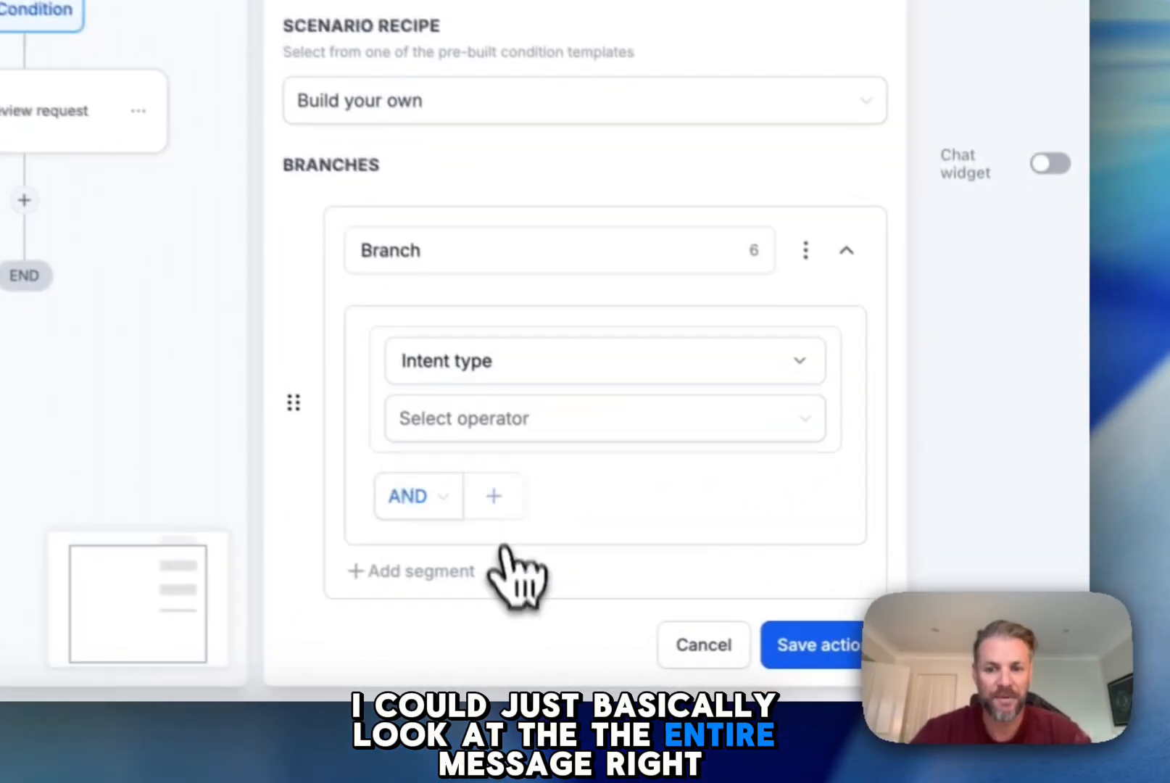
{"action": "left_click", "coordinate": [785, 564]}
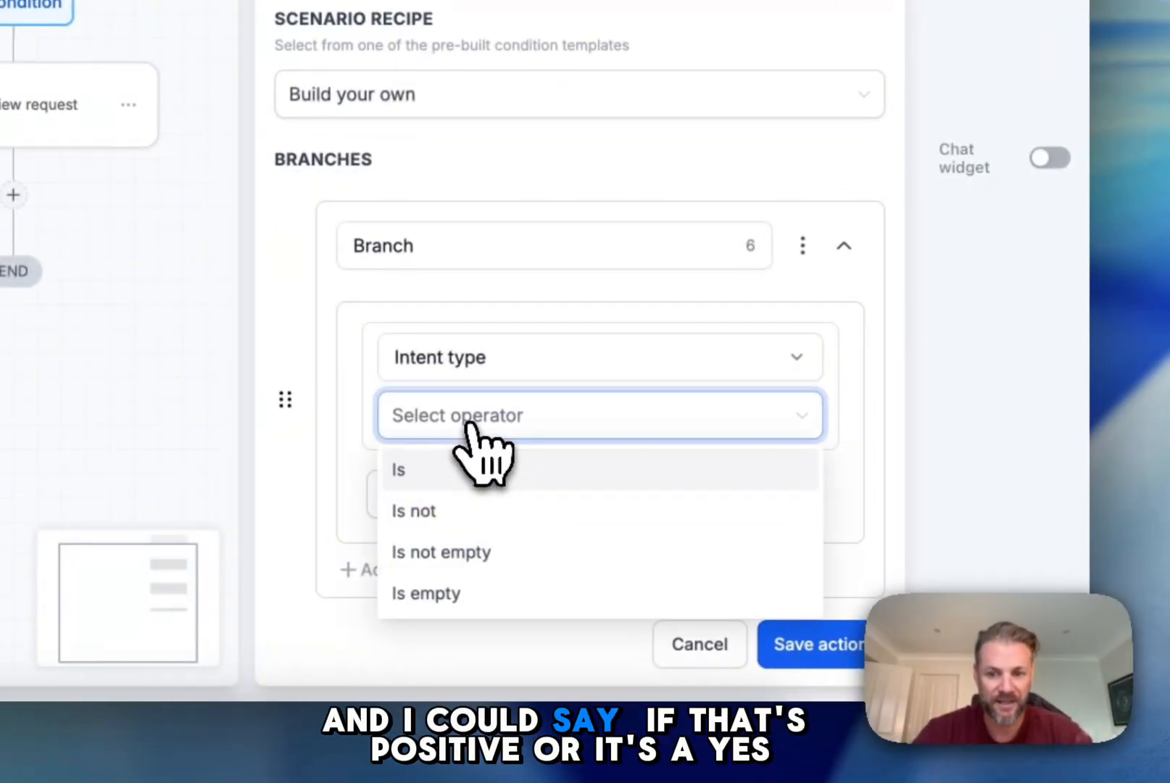
{"action": "left_click", "coordinate": [472, 470]}
{"action": "left_click", "coordinate": [472, 537]}
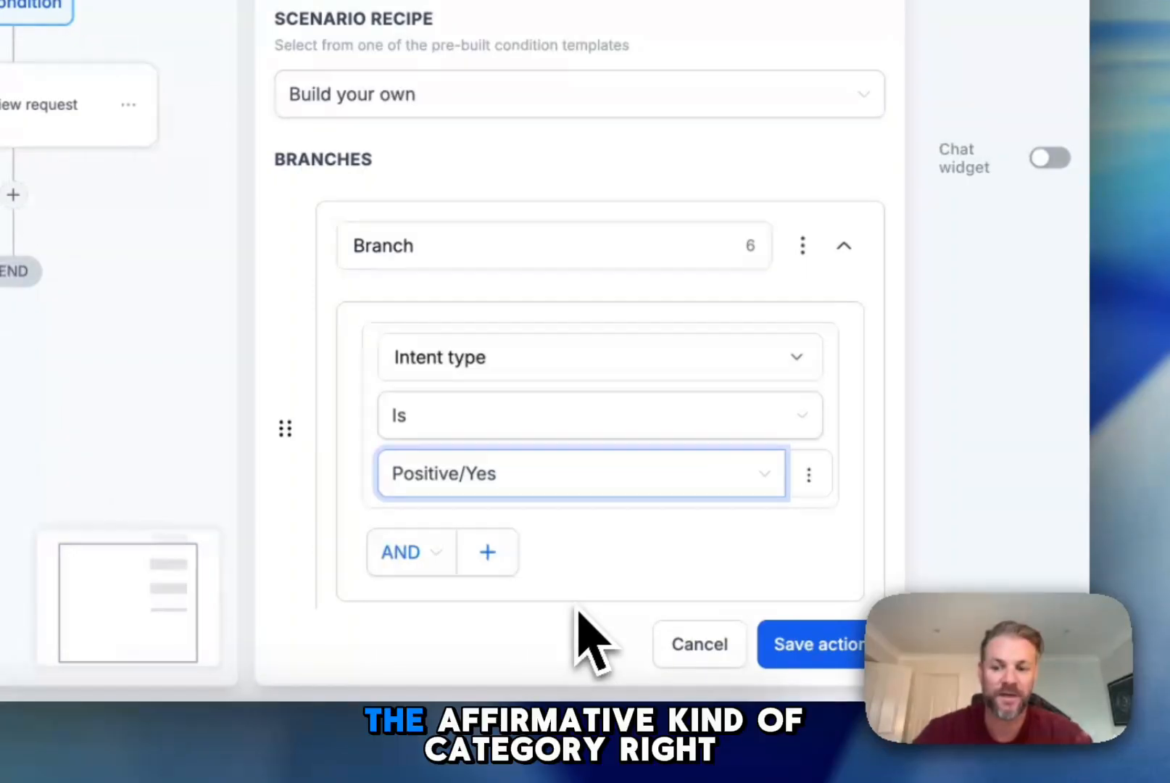
{"action": "left_click", "coordinate": [819, 645]}
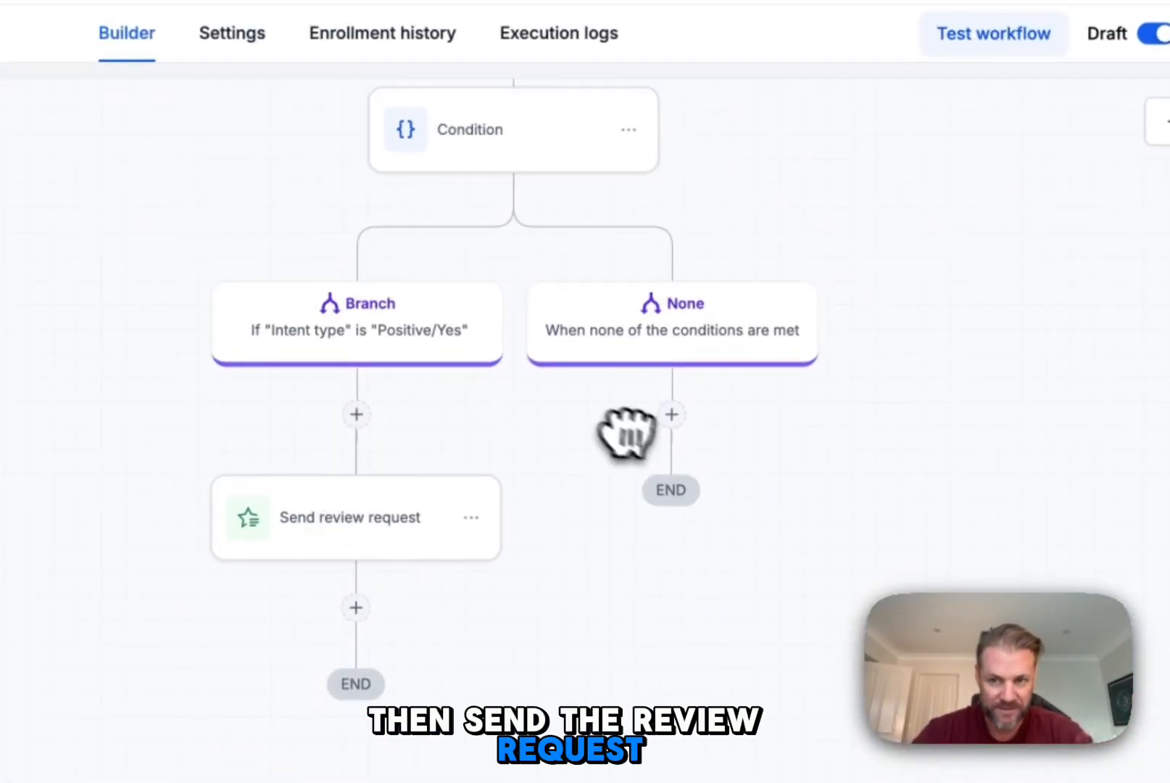
{"action": "left_click", "coordinate": [855, 181]}
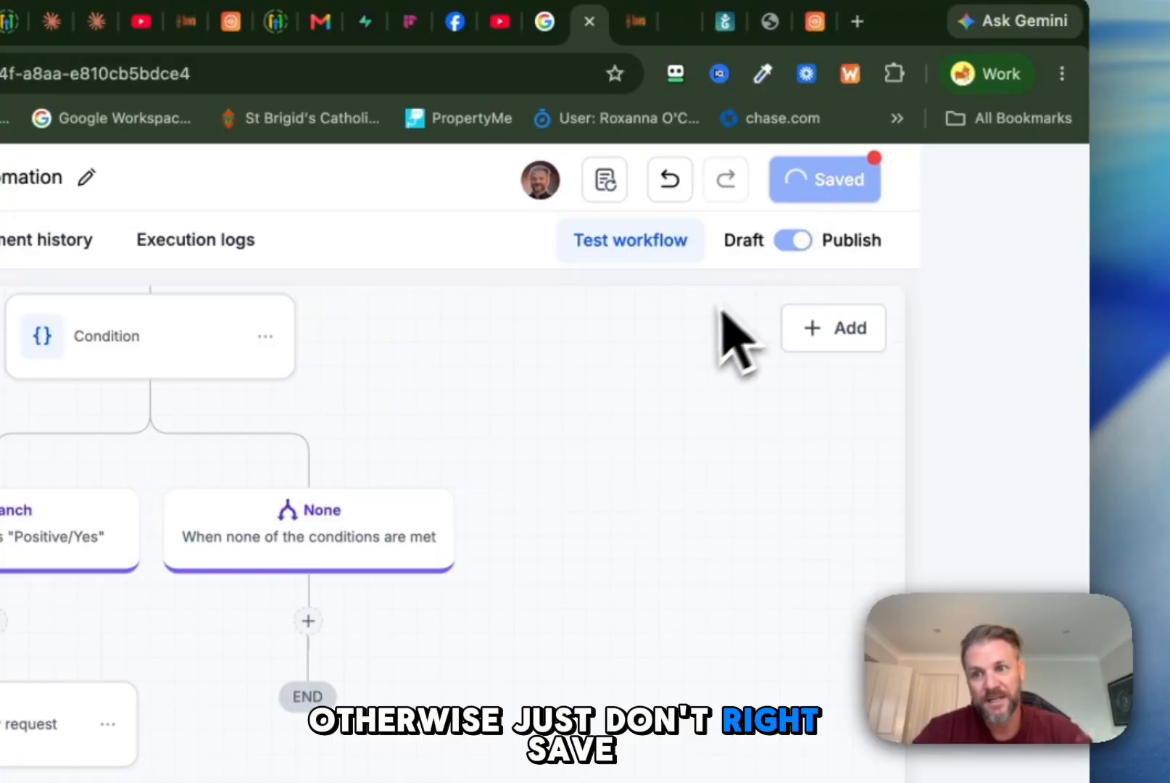
{"action": "left_click", "coordinate": [882, 190]}
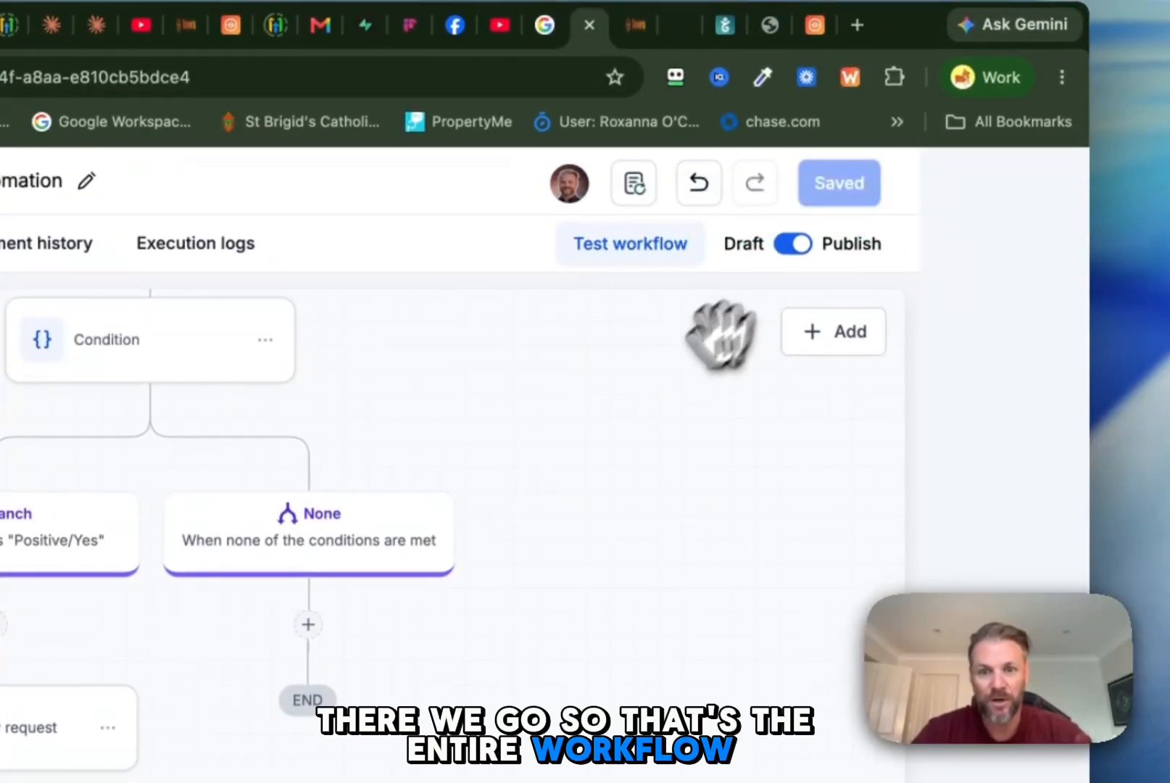
Step: Leave the workflow and move the test opportunity from Consultation to Session Completed in the MedSpa Example pipeline
{"action": "left_click_drag", "start_coordinate": [681, 366], "coordinate": [535, 758]}
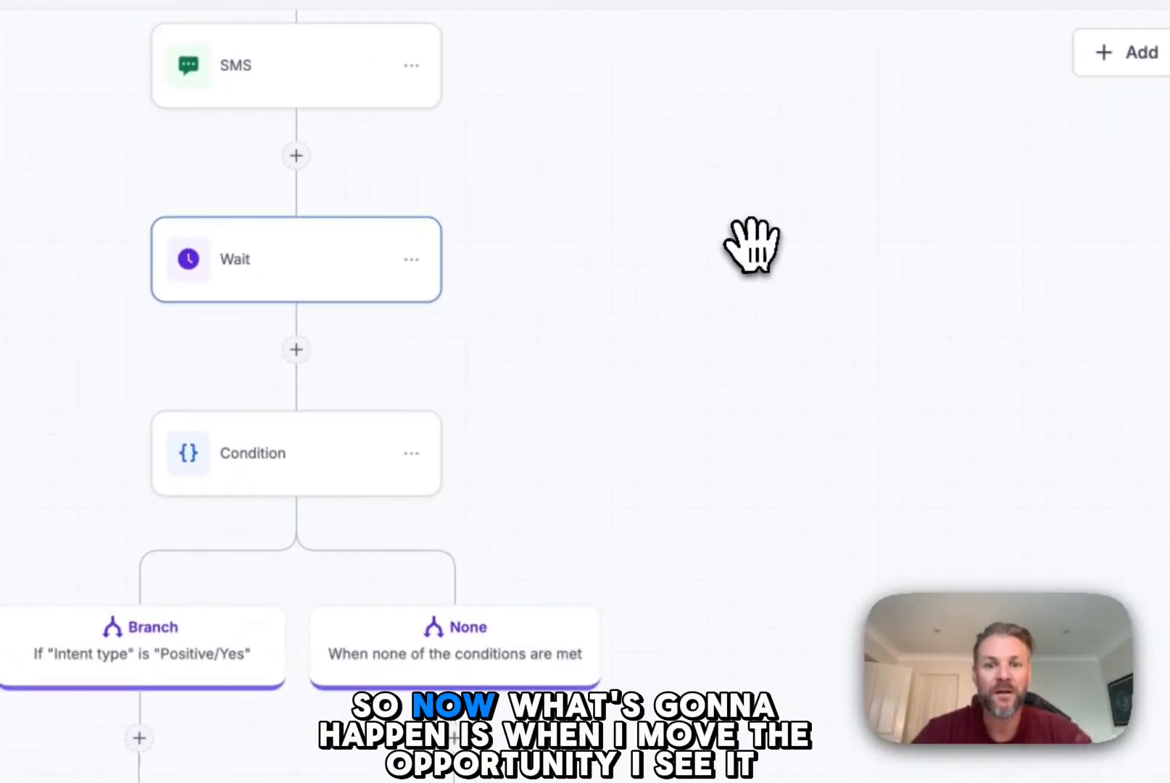
{"action": "left_click_drag", "start_coordinate": [753, 245], "coordinate": [780, 538]}
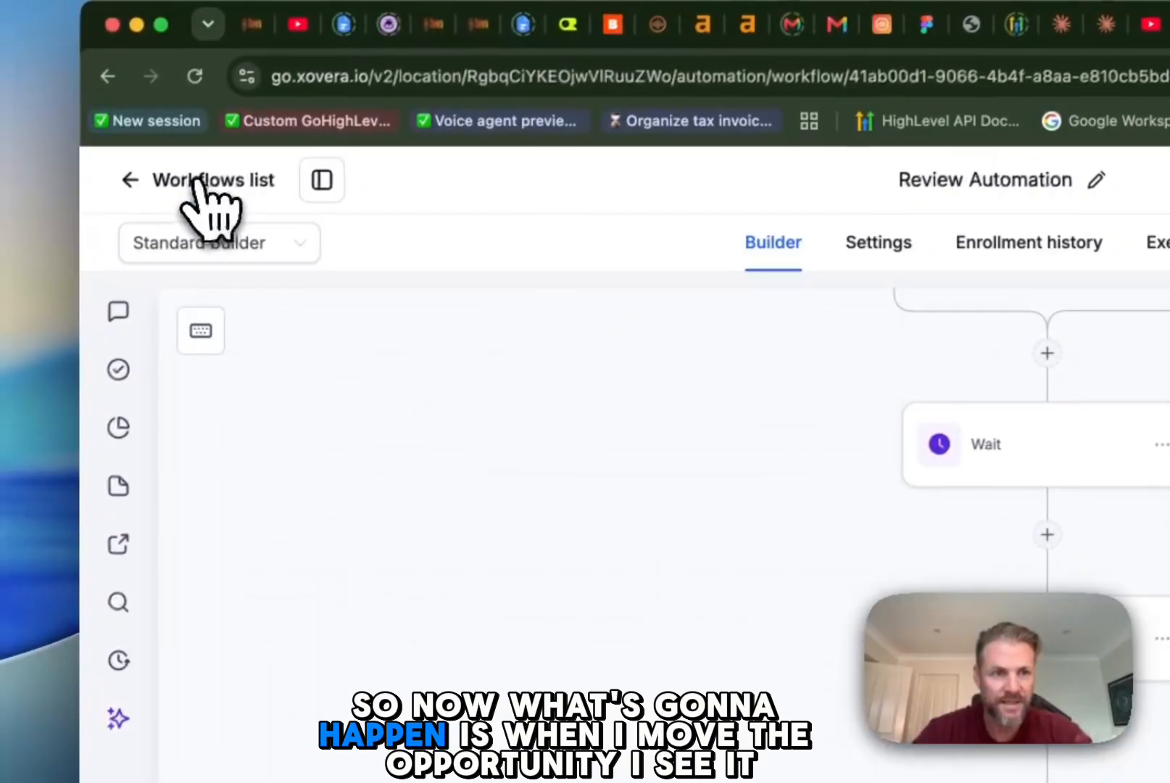
{"action": "left_click", "coordinate": [197, 181]}
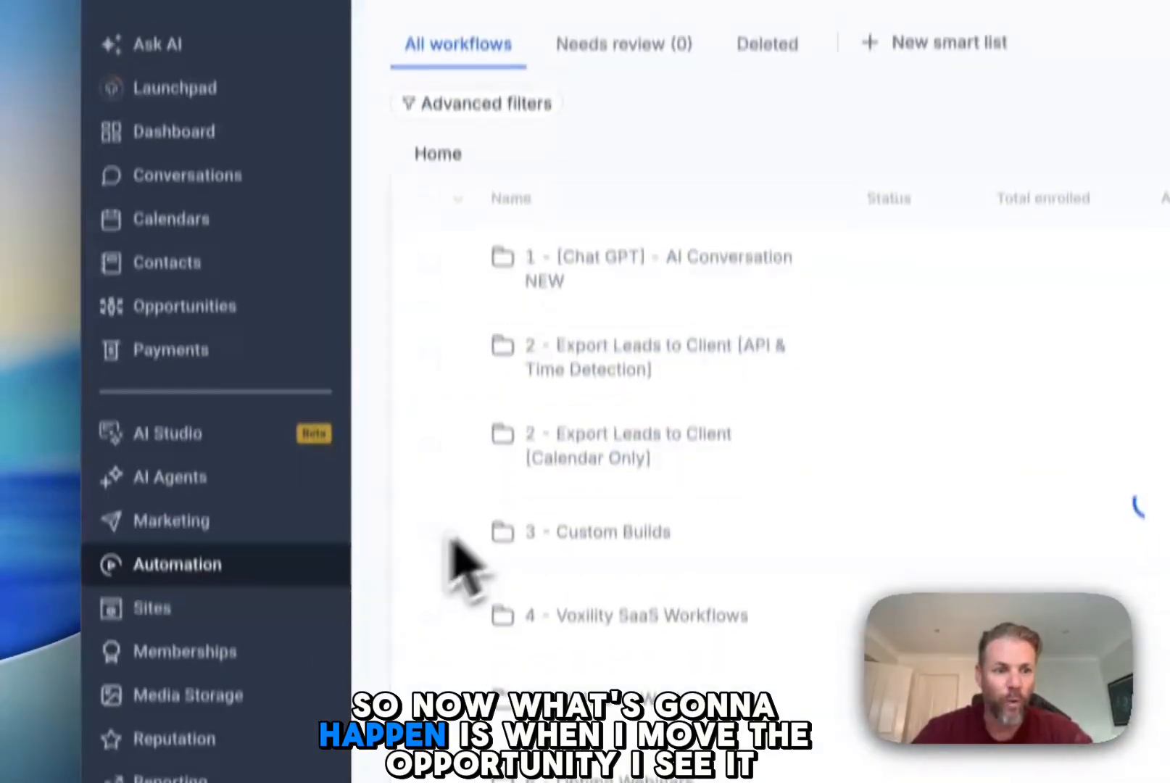
{"action": "left_click", "coordinate": [231, 284]}
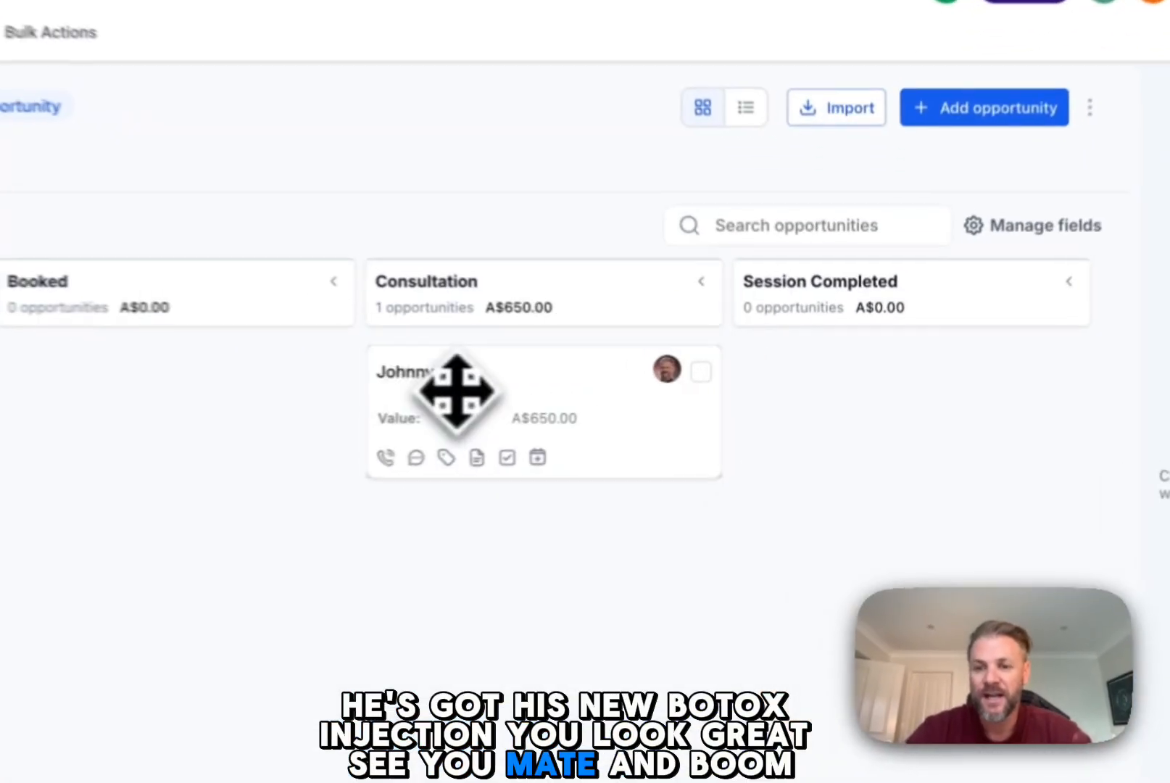
{"action": "left_click_drag", "start_coordinate": [676, 380], "coordinate": [845, 378]}
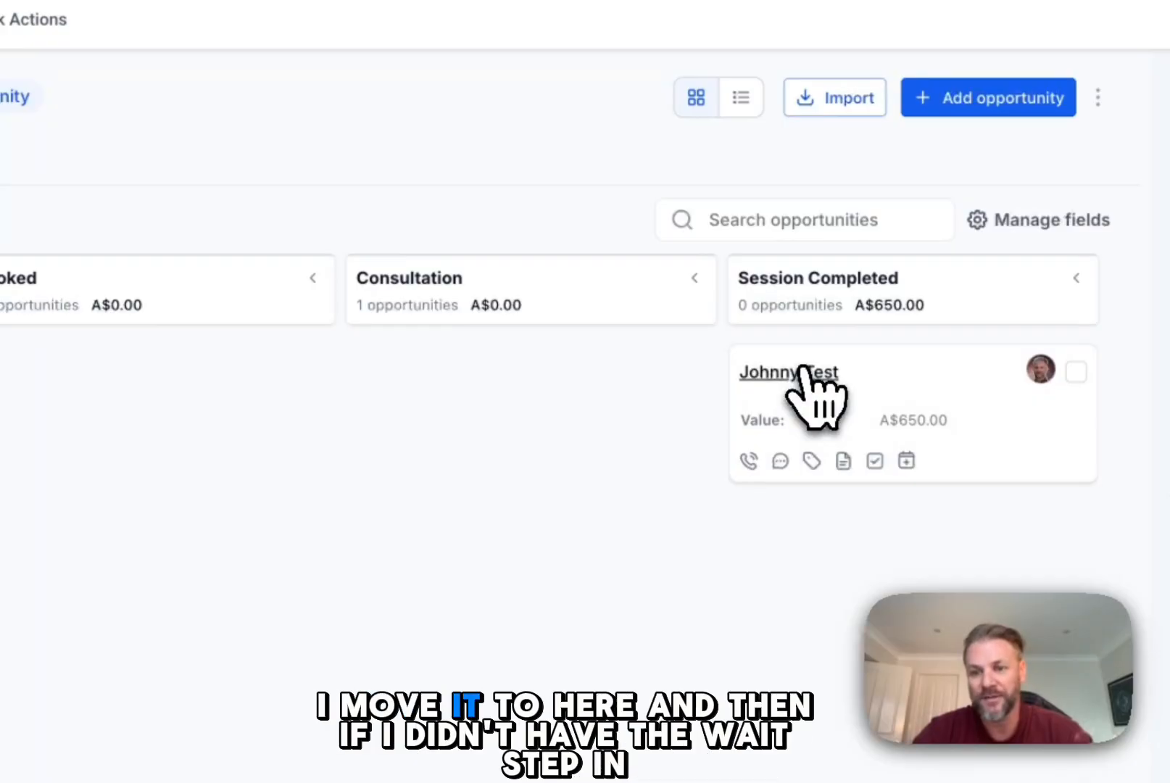
Step: Open the test opportunity's contact details and check which workflows are active for the contact
{"action": "left_click", "coordinate": [802, 370]}
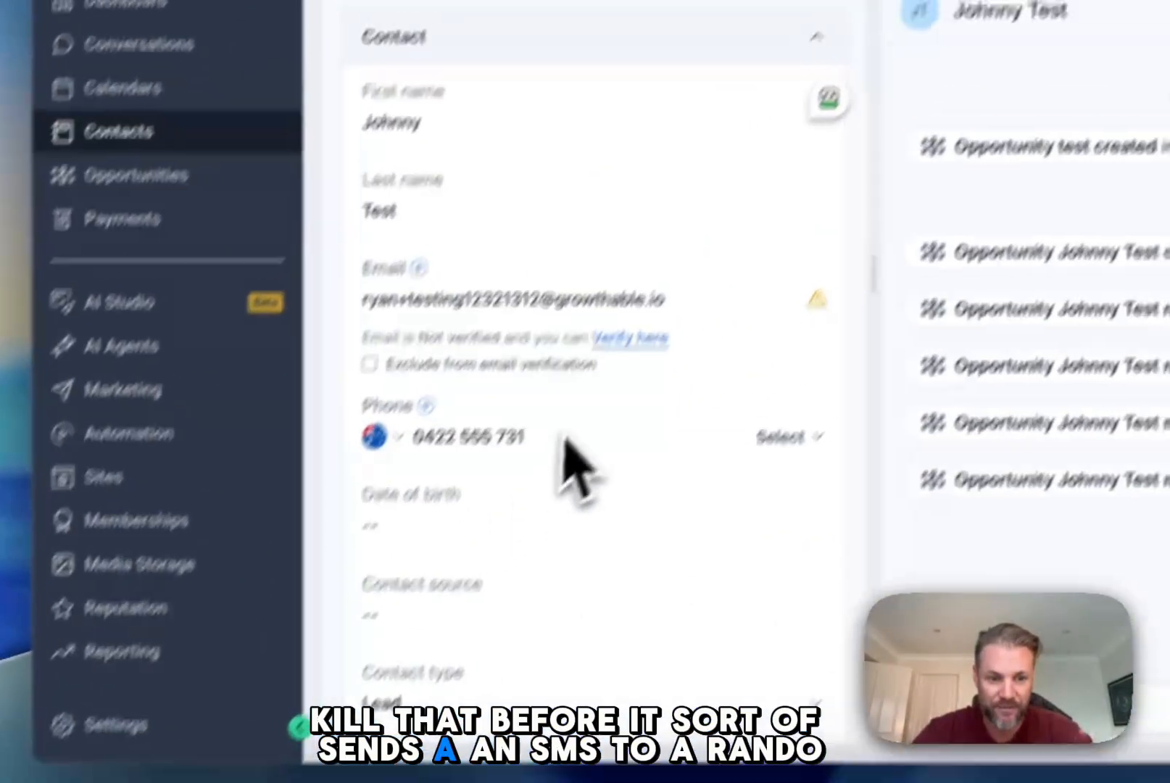
{"action": "scroll", "coordinate": [558, 449], "scroll_direction": "down", "scroll_amount": 3}
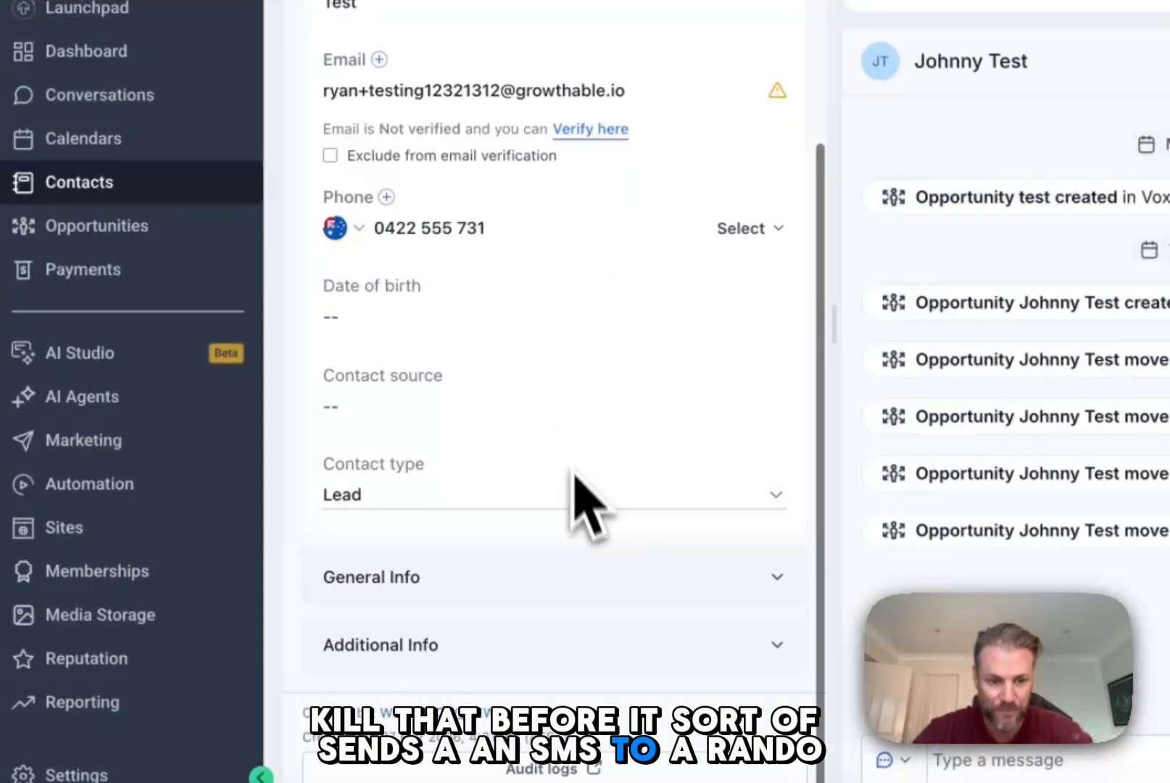
{"action": "left_click", "coordinate": [594, 574]}
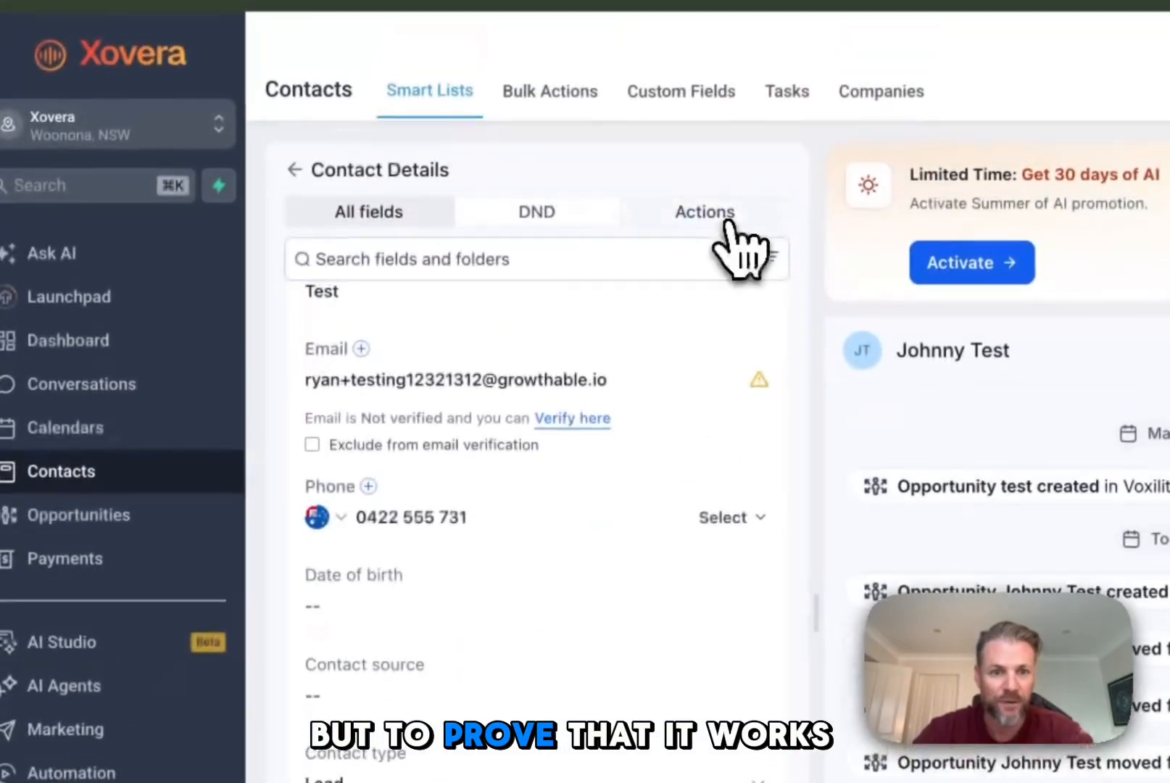
{"action": "left_click", "coordinate": [725, 216]}
{"action": "left_click", "coordinate": [453, 561]}
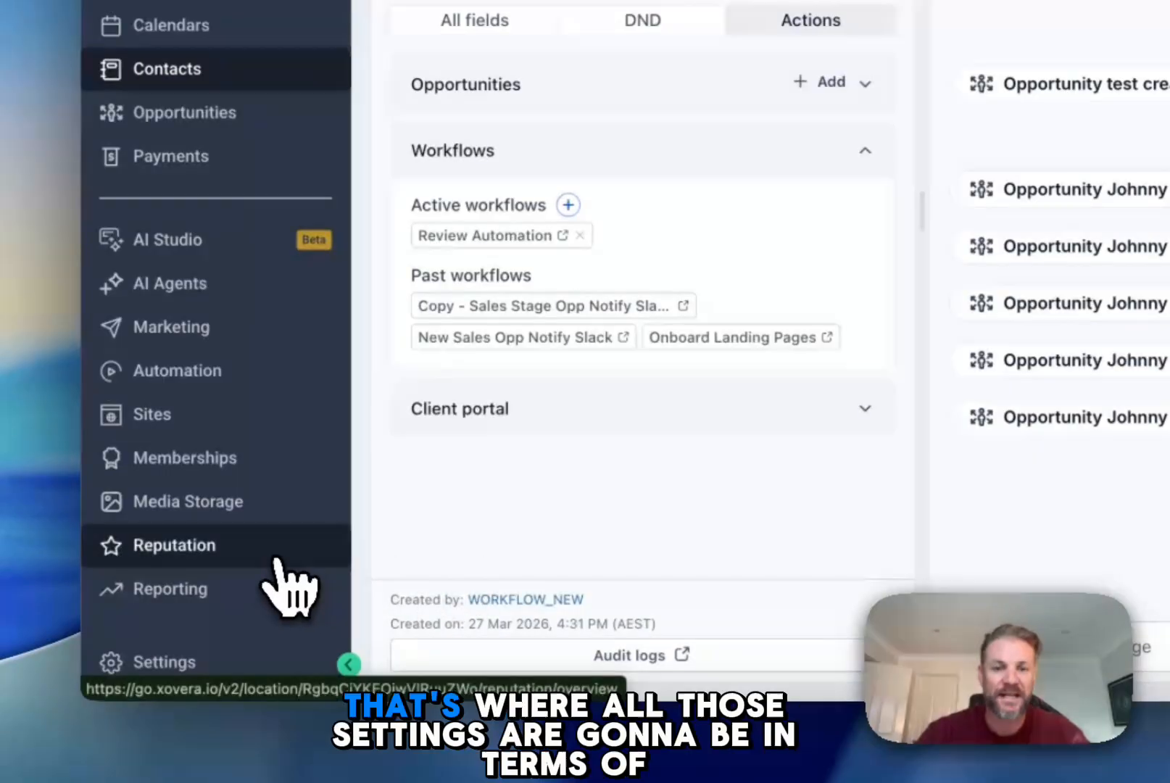
Step: Open the Reputation settings to view the Reviews AI response options
{"action": "left_click", "coordinate": [279, 559]}
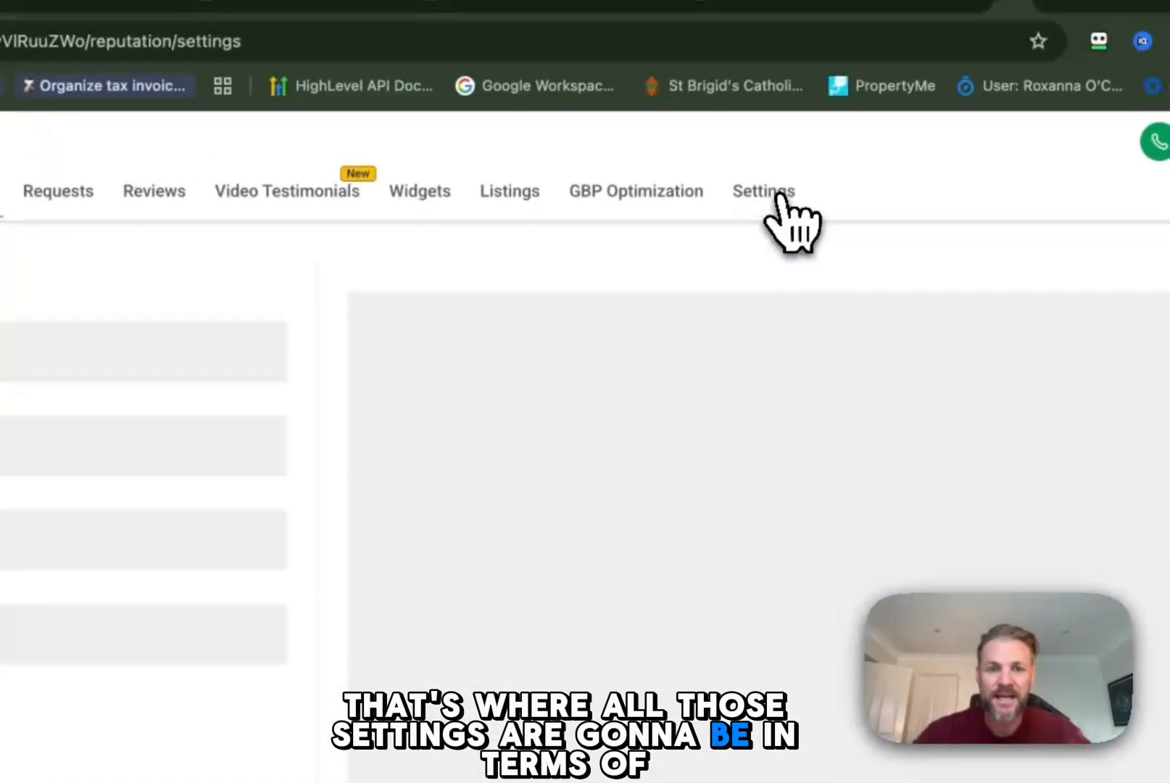
{"action": "left_click", "coordinate": [827, 91]}
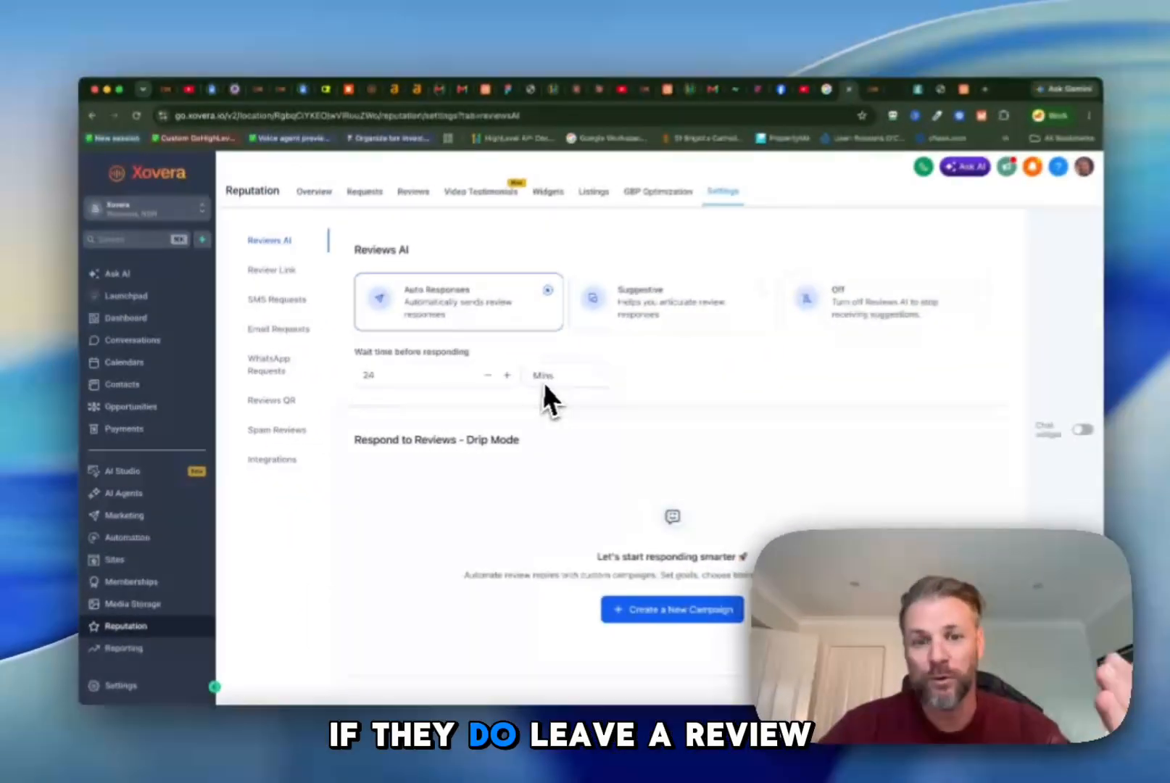